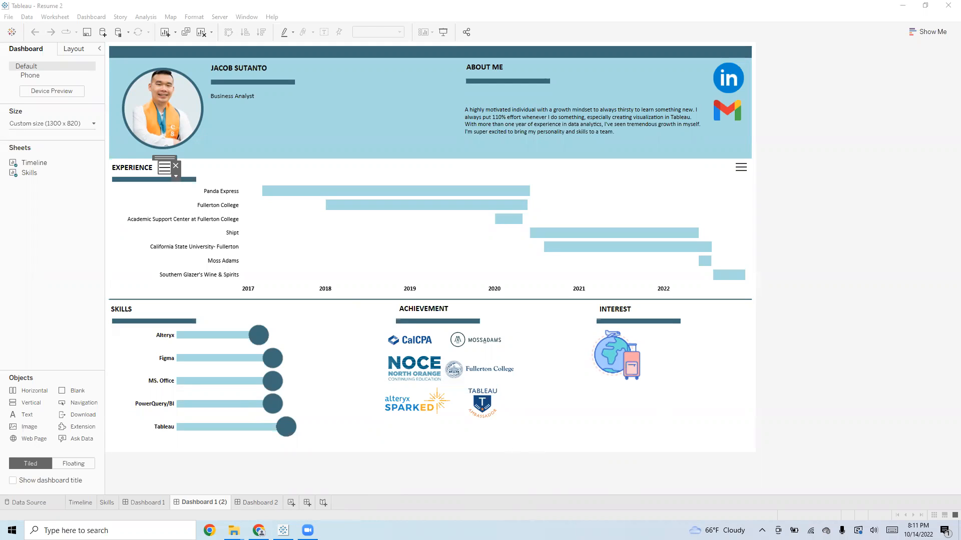
Step: Preview the resume dashboard in presentation mode and return to the editing view
{"action": "left_click", "coordinate": [888, 282]}
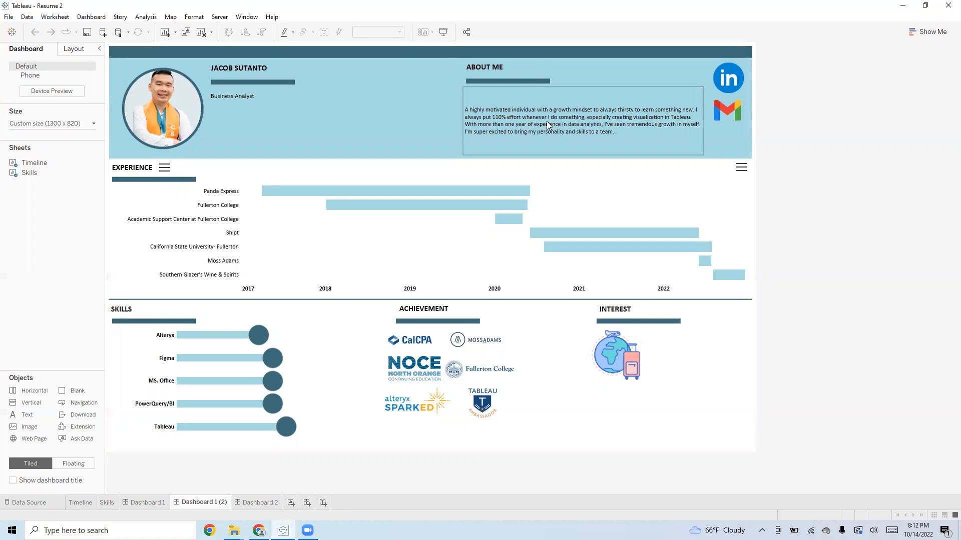
{"action": "key", "text": "F7"}
{"action": "left_click", "coordinate": [215, 184]}
{"action": "left_click", "coordinate": [214, 184]}
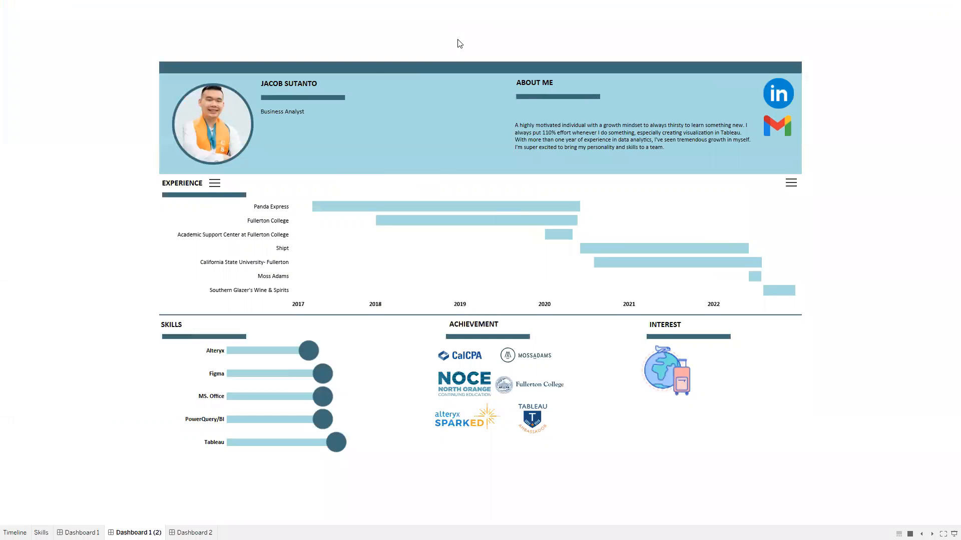
{"action": "key", "text": "F7"}
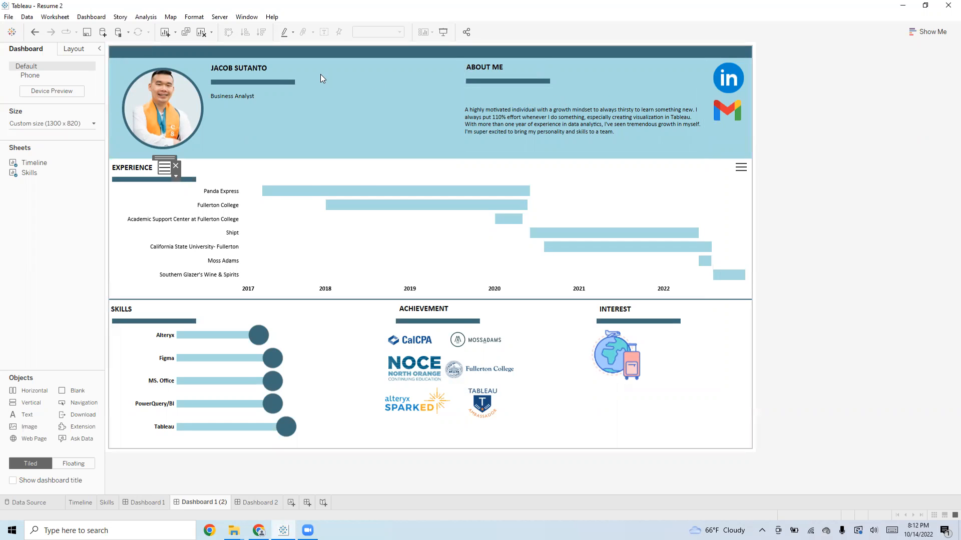
Step: Switch to the browser, open figma.com in a new tab and create a new design file
{"action": "left_click", "coordinate": [259, 531]}
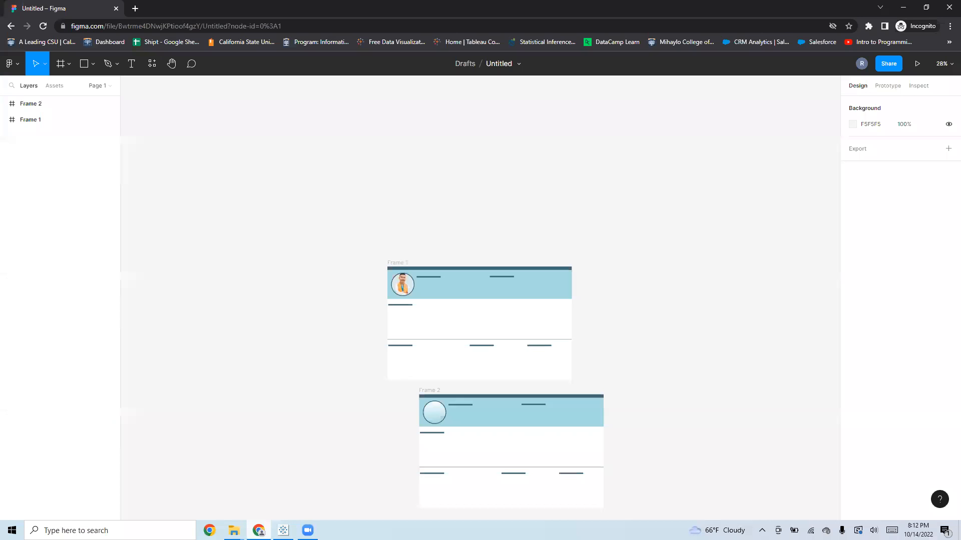
{"action": "left_click", "coordinate": [137, 8]}
{"action": "type", "text": "figma"}
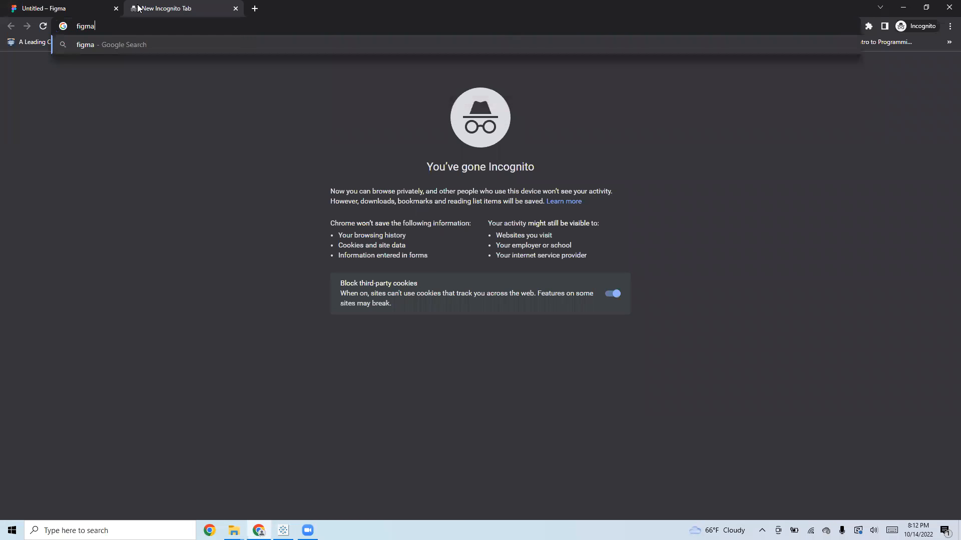
{"action": "type", "text": ".com"}
{"action": "key", "text": "Return"}
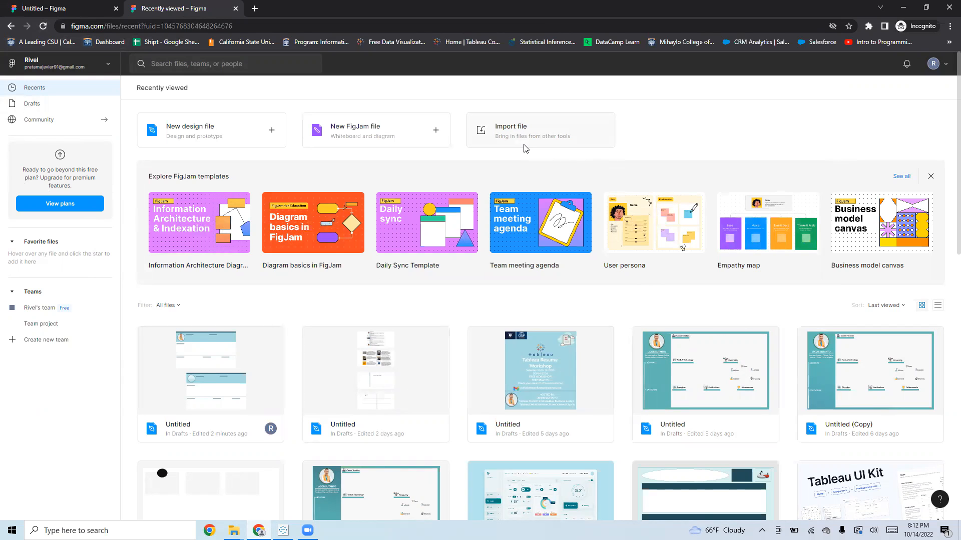
{"action": "left_click", "coordinate": [257, 133]}
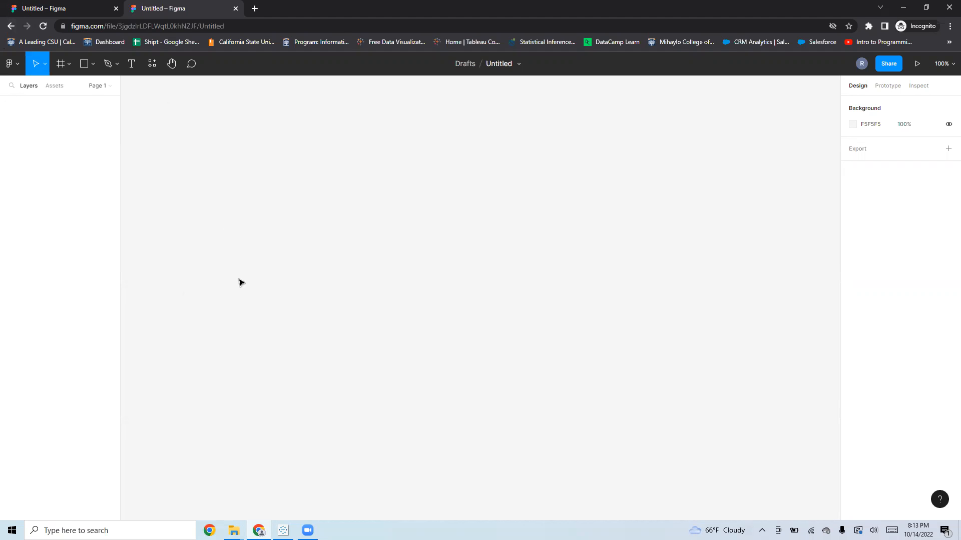
Step: Look over Frame 1 and Frame 2 in the existing Untitled design and compare with the blank file
{"action": "left_click", "coordinate": [38, 6]}
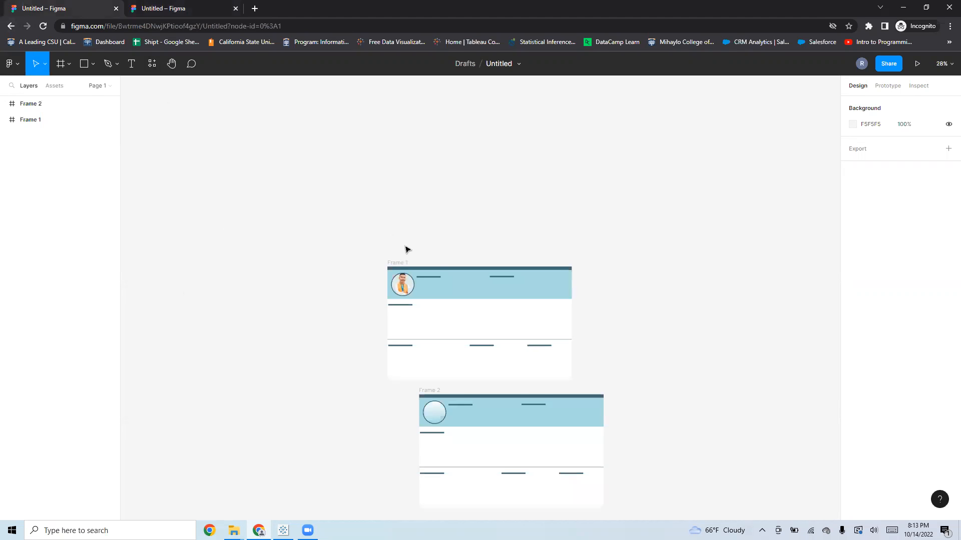
{"action": "scroll", "coordinate": [450, 281], "scroll_direction": "down", "scroll_amount": 1}
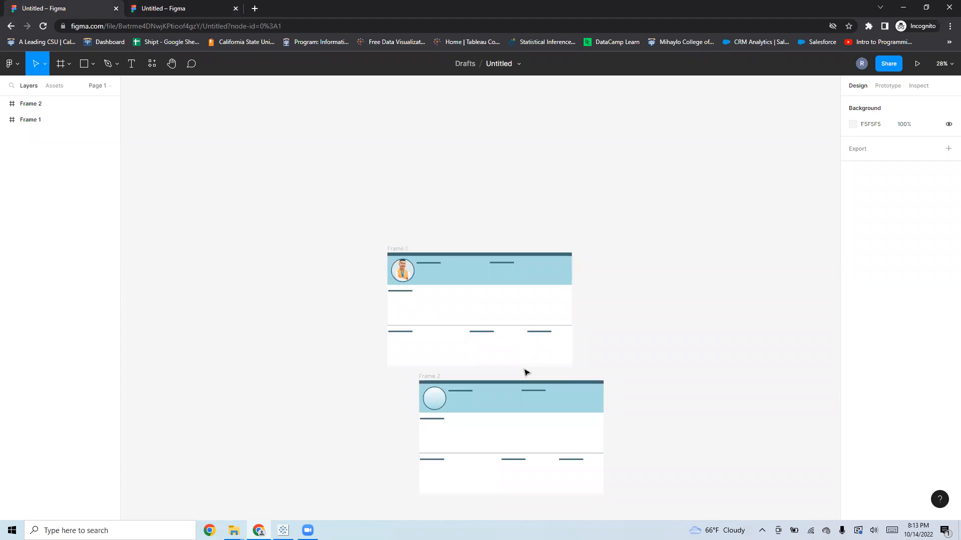
{"action": "left_click", "coordinate": [185, 7]}
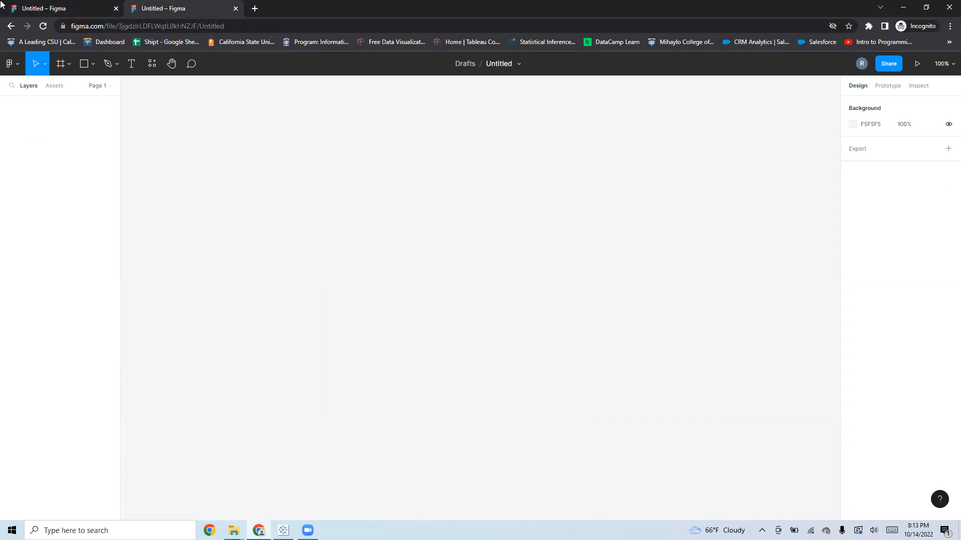
{"action": "left_click", "coordinate": [52, 6]}
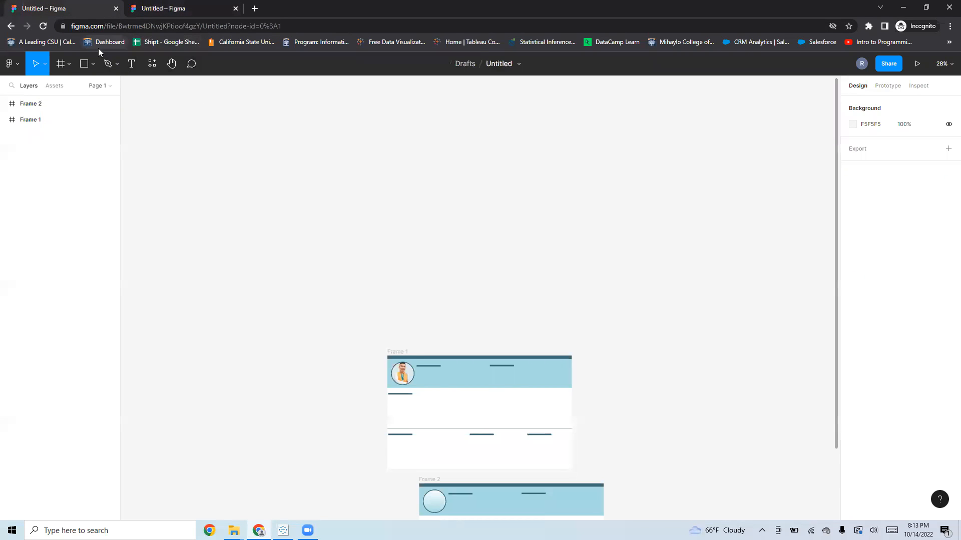
Step: Draw a frame of about 2054 × 1087 in the empty canvas area above Frame 1
{"action": "left_click", "coordinate": [70, 64]}
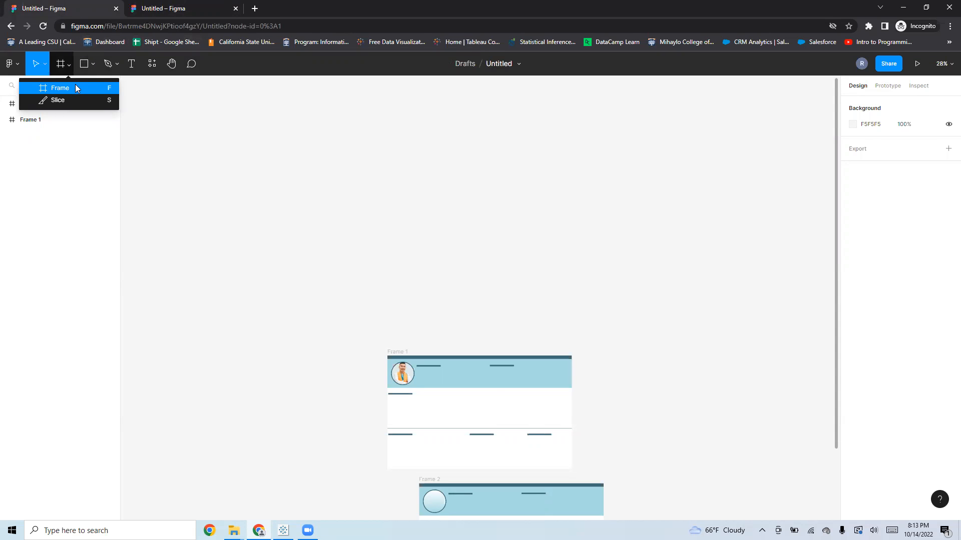
{"action": "left_click", "coordinate": [75, 86]}
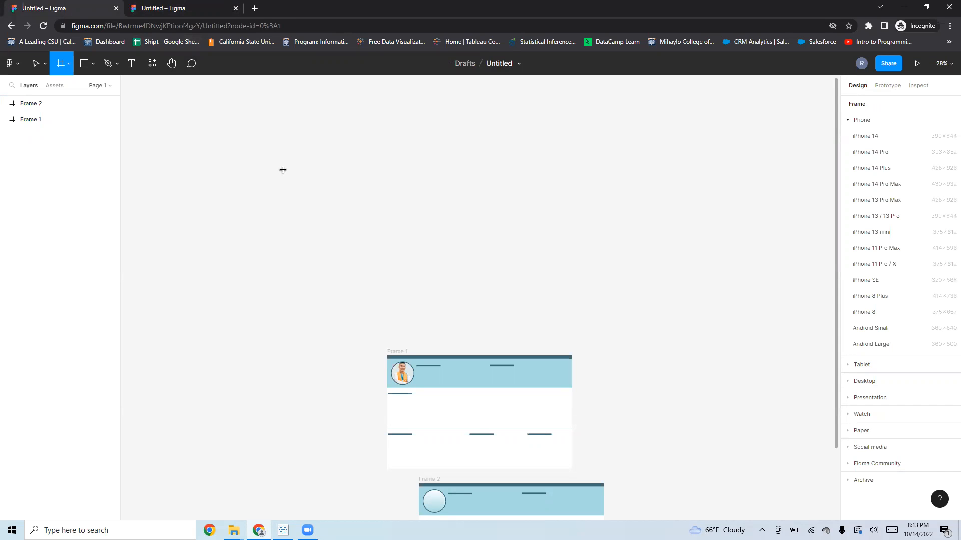
{"action": "mouse_move", "coordinate": [283, 170]}
{"action": "left_mouse_down"}
{"action": "mouse_move", "coordinate": [427, 265]}
{"action": "mouse_move", "coordinate": [583, 303]}
{"action": "mouse_move", "coordinate": [586, 320]}
{"action": "mouse_move", "coordinate": [575, 325]}
{"action": "left_mouse_up"}
{"action": "mouse_move", "coordinate": [354, 227]}
{"action": "left_mouse_down"}
{"action": "mouse_move", "coordinate": [407, 225]}
{"action": "mouse_move", "coordinate": [403, 217]}
{"action": "left_mouse_up"}
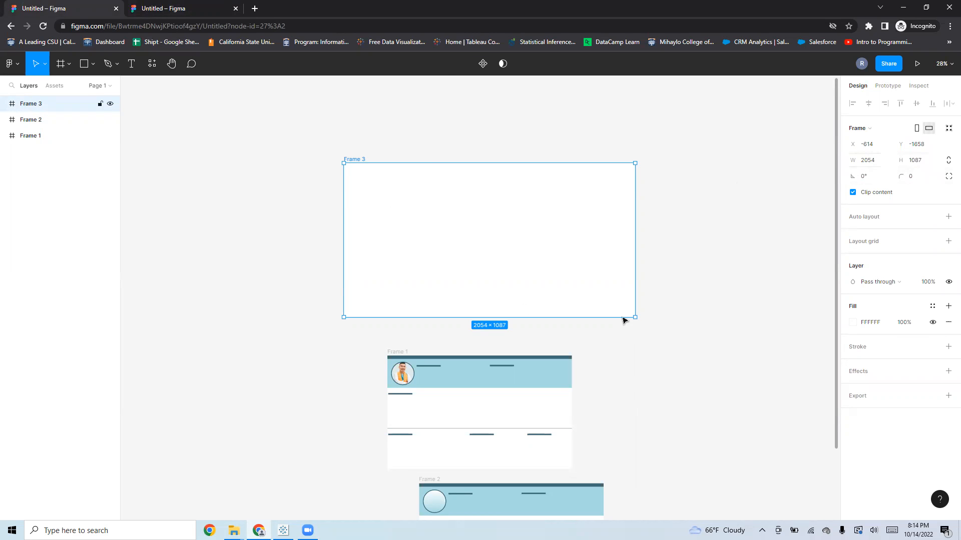
Step: Set the new frame's width to 1300 and its height to 800
{"action": "left_click", "coordinate": [873, 164]}
{"action": "type", "text": "1300"}
{"action": "left_click", "coordinate": [917, 166]}
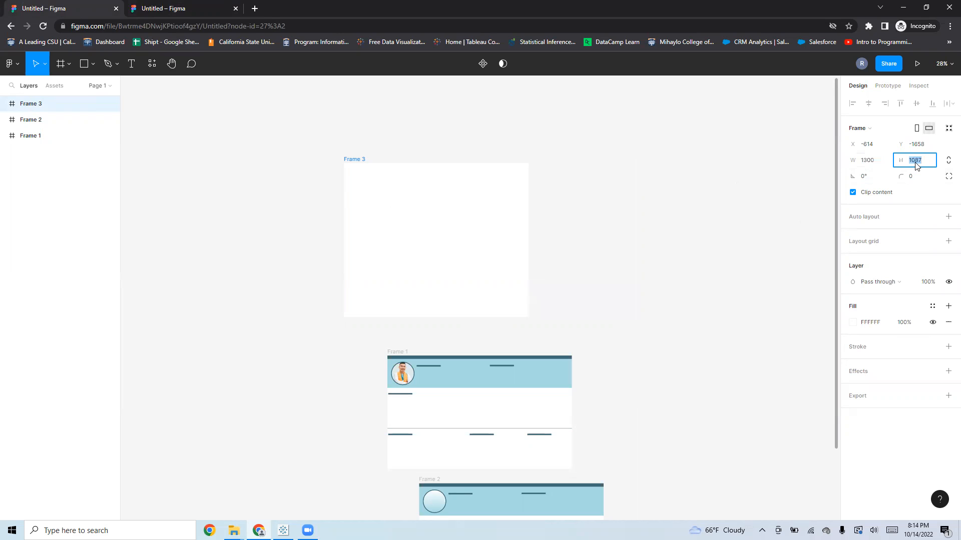
{"action": "type", "text": "800"}
{"action": "key", "text": "Return"}
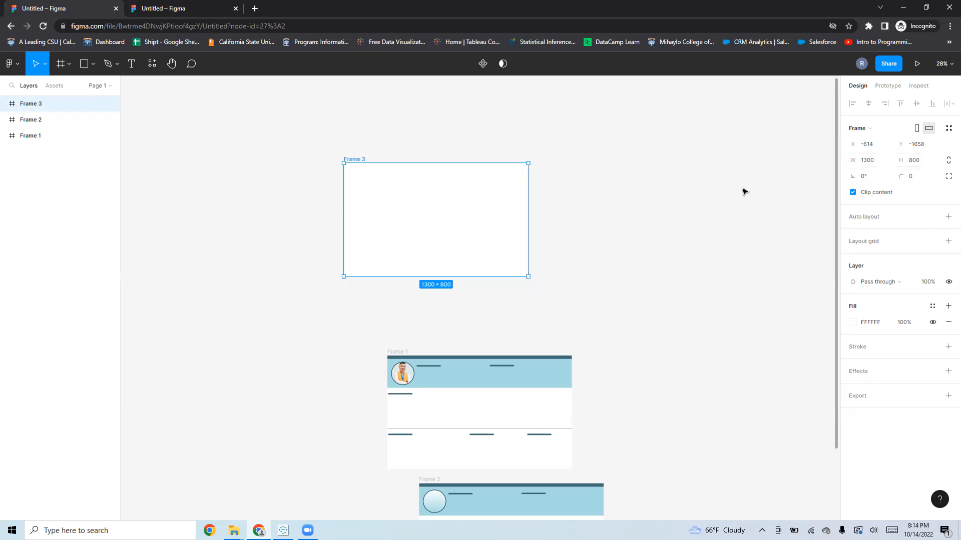
Step: Move the new frame so it sits roughly in line above Frame 1
{"action": "left_click_drag", "start_coordinate": [385, 224], "coordinate": [425, 239]}
{"action": "left_click", "coordinate": [470, 145]}
{"action": "left_click", "coordinate": [435, 208]}
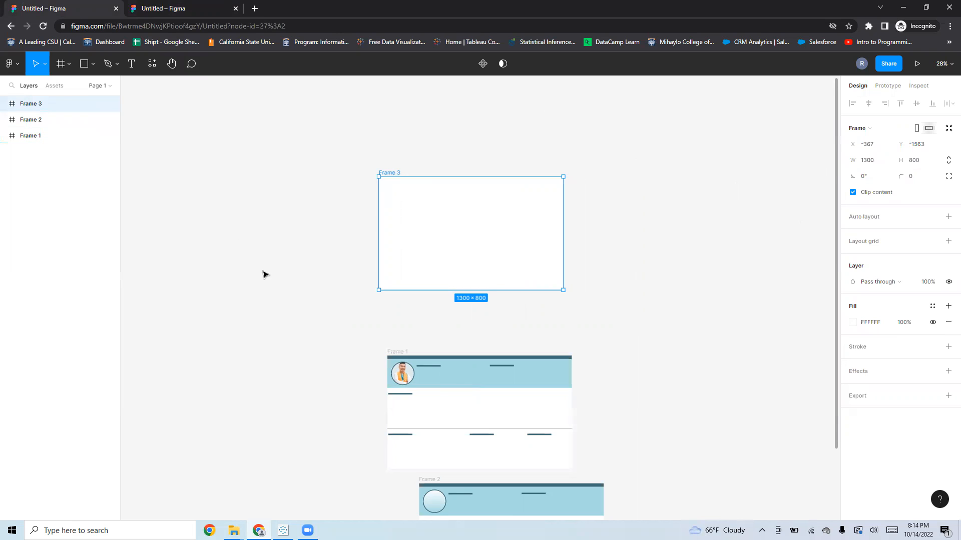
{"action": "left_click", "coordinate": [524, 346]}
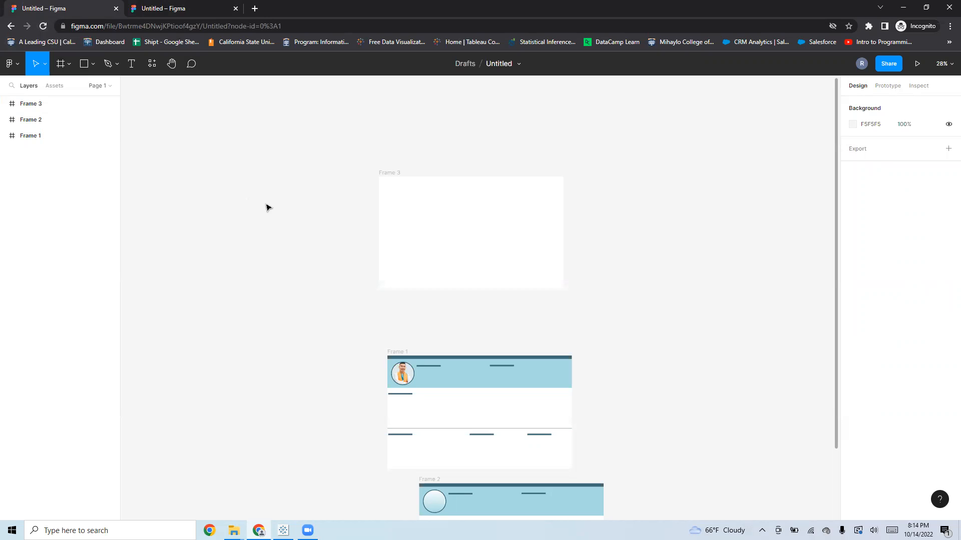
Step: Draw a full-width rectangle of about 1300 × 127 along the top edge of Frame 3
{"action": "left_click", "coordinate": [94, 70]}
{"action": "left_click", "coordinate": [86, 87]}
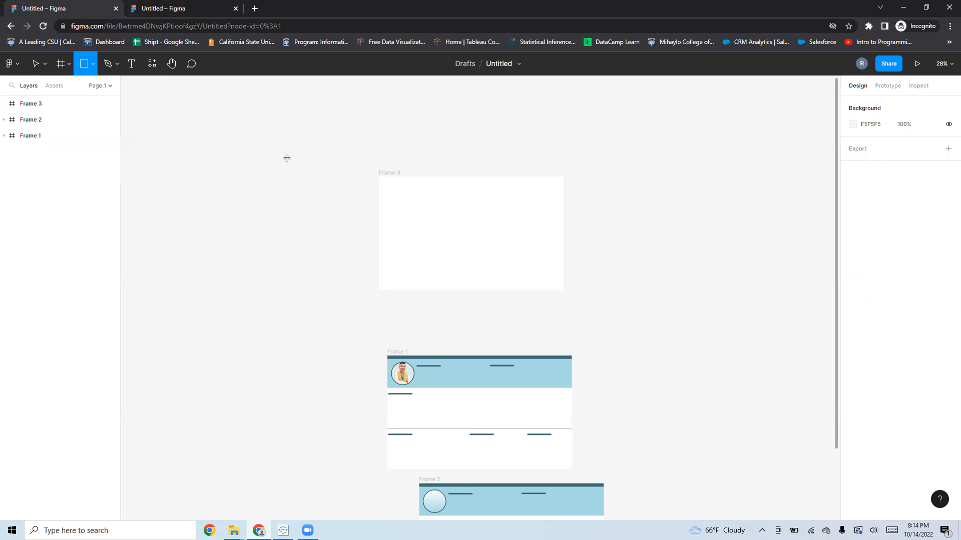
{"action": "scroll", "coordinate": [441, 228], "scroll_direction": "up", "scroll_amount": 3}
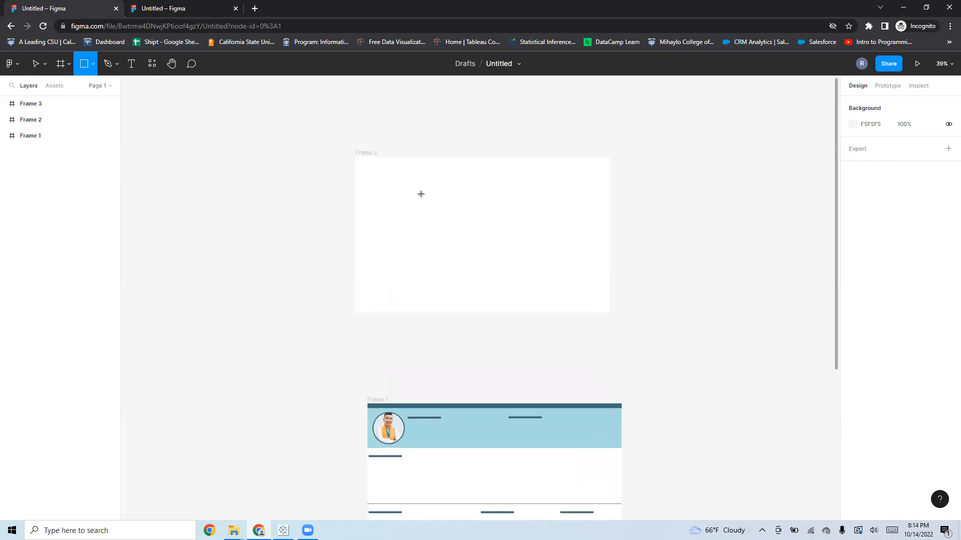
{"action": "left_click_drag", "start_coordinate": [356, 156], "coordinate": [609, 181]}
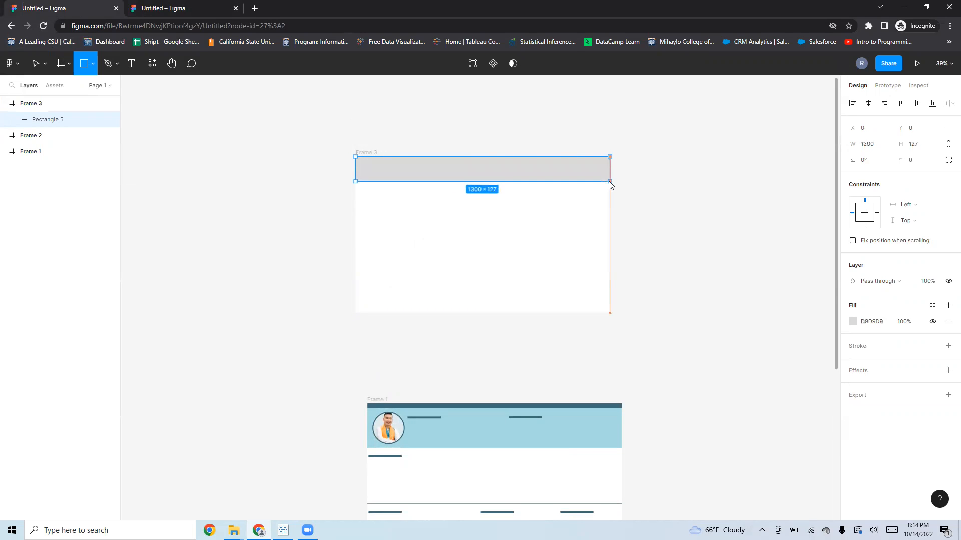
{"action": "left_click", "coordinate": [597, 145]}
{"action": "left_click", "coordinate": [558, 165]}
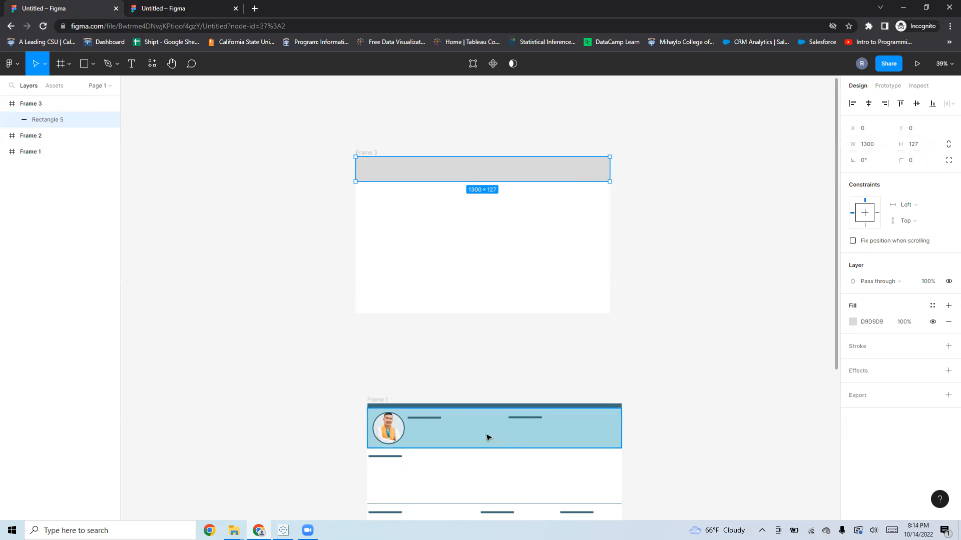
Step: Reduce the height of Frame 3's top rectangle to 25
{"action": "left_click_drag", "start_coordinate": [476, 182], "coordinate": [478, 160]}
{"action": "left_click_drag", "start_coordinate": [478, 160], "coordinate": [470, 178]}
{"action": "left_click", "coordinate": [926, 146]}
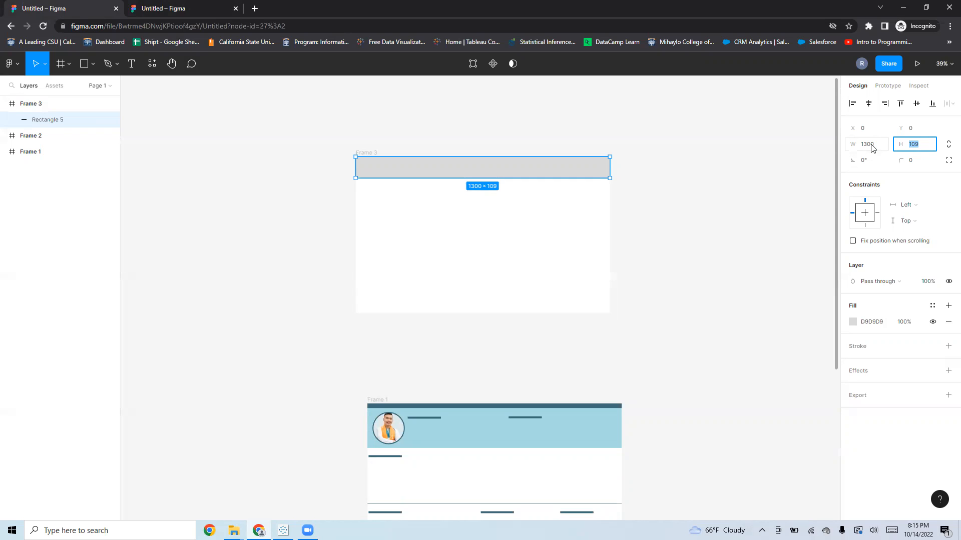
{"action": "type", "text": "25"}
{"action": "key", "text": "Return"}
{"action": "left_click", "coordinate": [736, 195]}
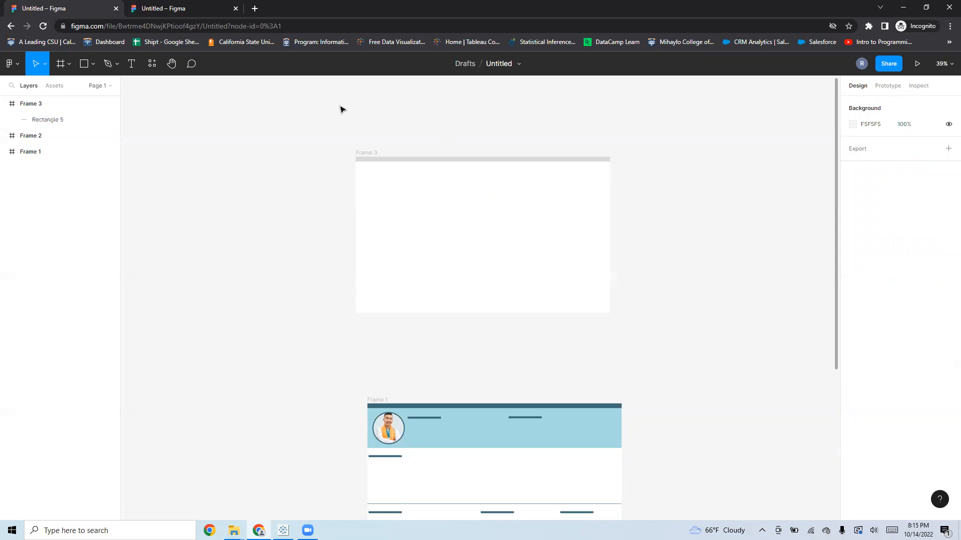
Step: Apply the fill colour 3C6A78 of Frame 1's top bar to the top bar of Frame 3
{"action": "left_click", "coordinate": [476, 407]}
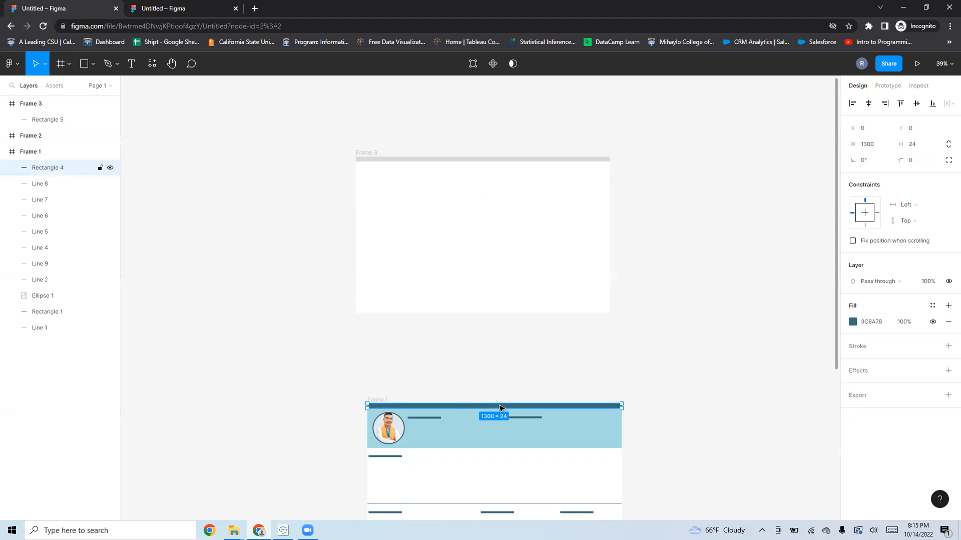
{"action": "left_click", "coordinate": [465, 160]}
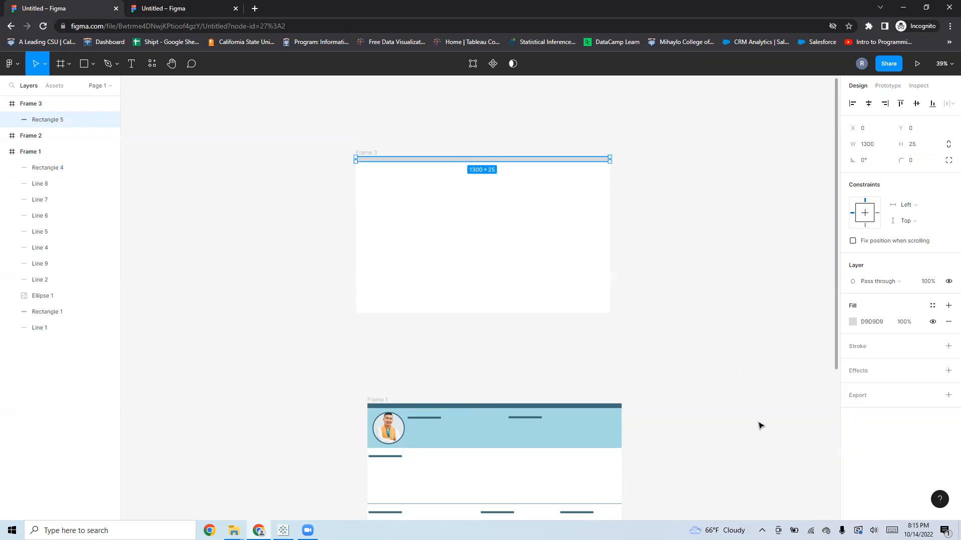
{"action": "left_click", "coordinate": [854, 322]}
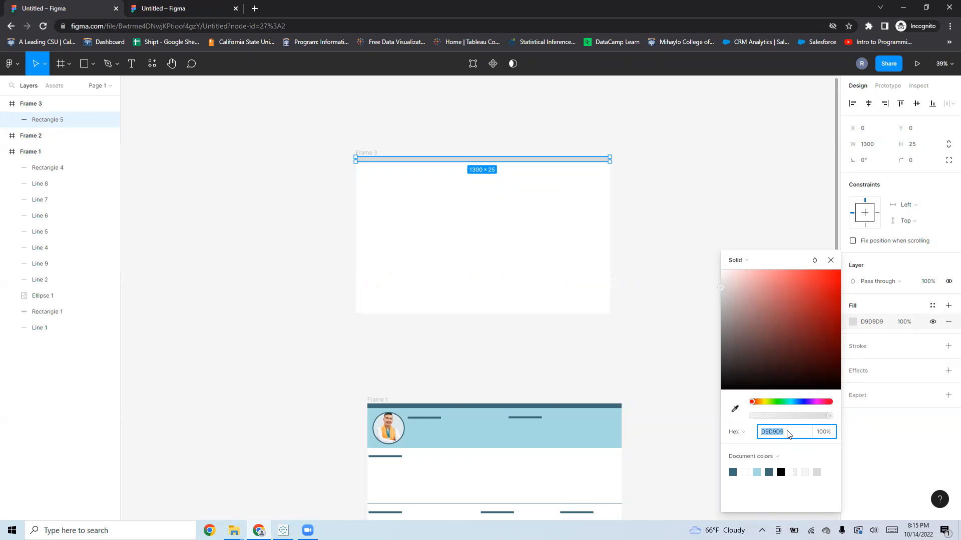
{"action": "type", "text": "3C6A78"}
{"action": "key", "text": "Return"}
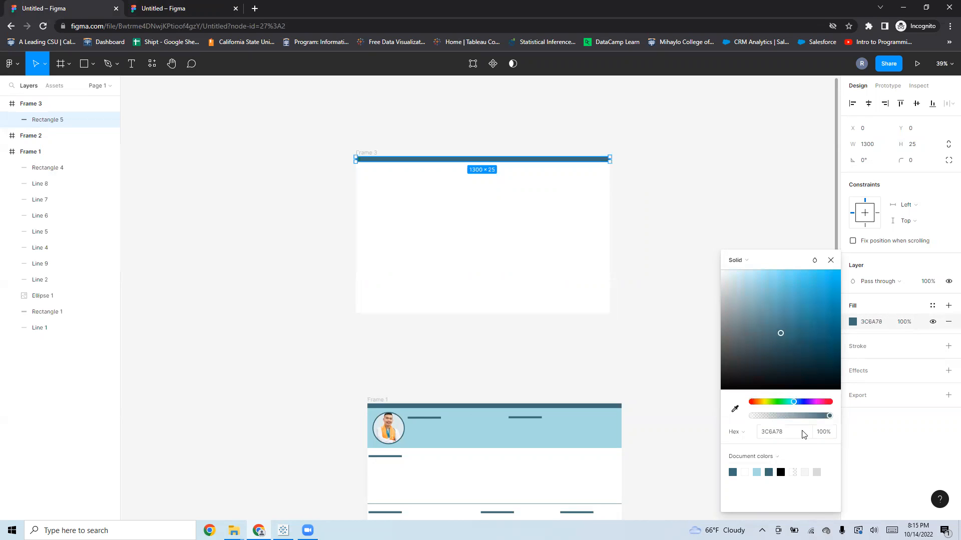
Step: Try other fill colours such as olive and pink on Frame 3's top bar and restore the 3C6A78 fill
{"action": "mouse_move", "coordinate": [797, 405]}
{"action": "left_mouse_down"}
{"action": "mouse_move", "coordinate": [816, 405]}
{"action": "mouse_move", "coordinate": [742, 408]}
{"action": "mouse_move", "coordinate": [796, 406]}
{"action": "left_mouse_up"}
{"action": "mouse_move", "coordinate": [780, 318]}
{"action": "left_mouse_down"}
{"action": "mouse_move", "coordinate": [791, 300]}
{"action": "mouse_move", "coordinate": [795, 343]}
{"action": "mouse_move", "coordinate": [743, 370]}
{"action": "mouse_move", "coordinate": [815, 289]}
{"action": "left_mouse_up"}
{"action": "left_click", "coordinate": [811, 337]}
{"action": "left_click_drag", "start_coordinate": [797, 402], "coordinate": [765, 401]}
{"action": "left_click", "coordinate": [800, 313]}
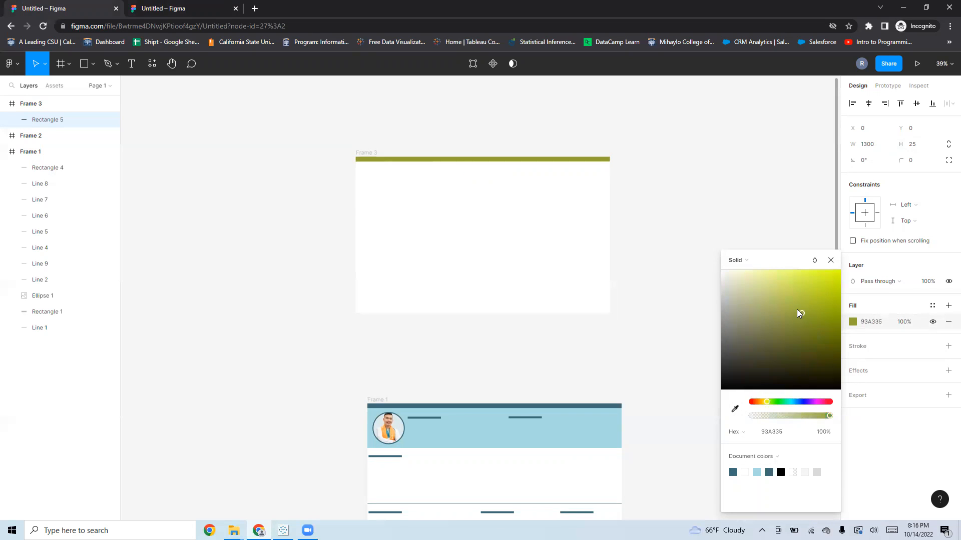
{"action": "left_click", "coordinate": [808, 350]}
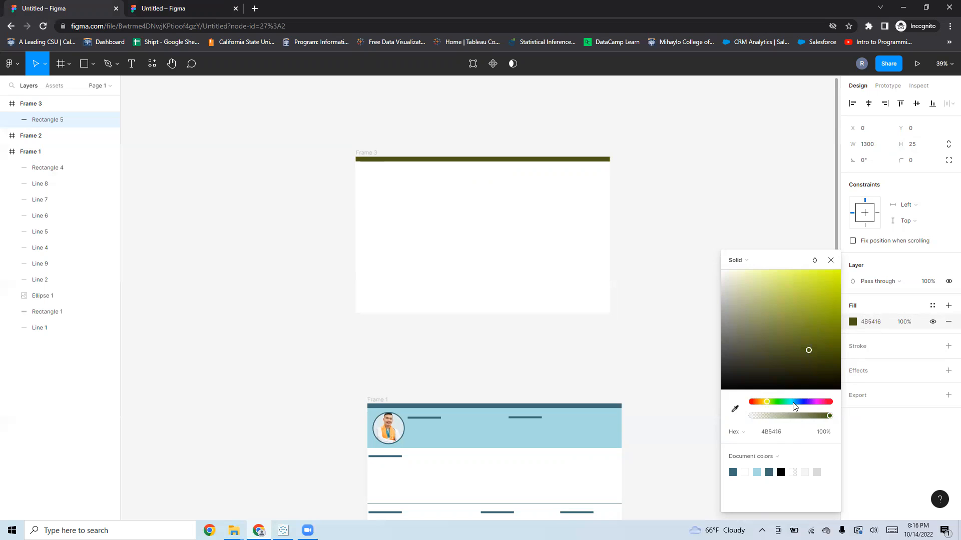
{"action": "left_click", "coordinate": [824, 402]}
{"action": "left_click", "coordinate": [816, 300]}
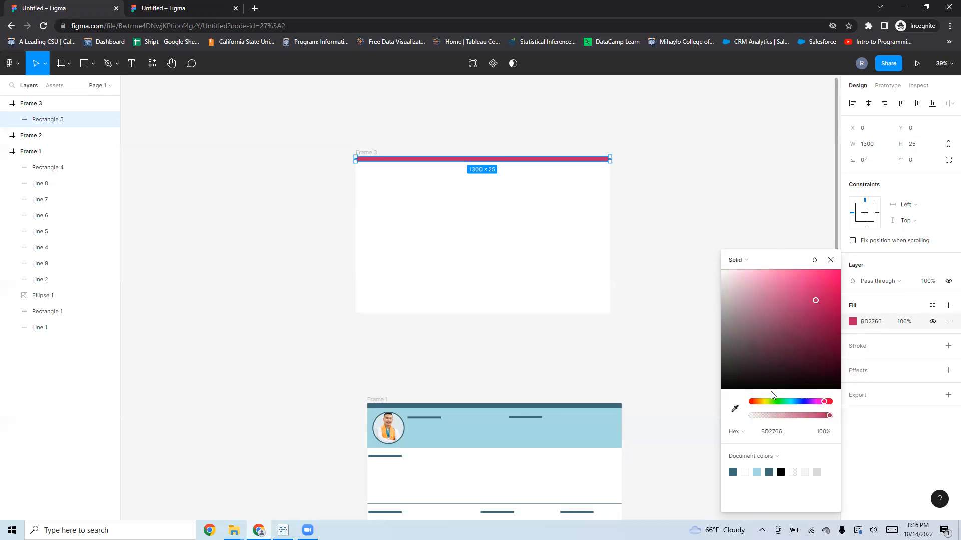
{"action": "left_click", "coordinate": [780, 332]}
{"action": "left_click", "coordinate": [774, 439]}
{"action": "type", "text": "3C6A78"}
{"action": "key", "text": "Return"}
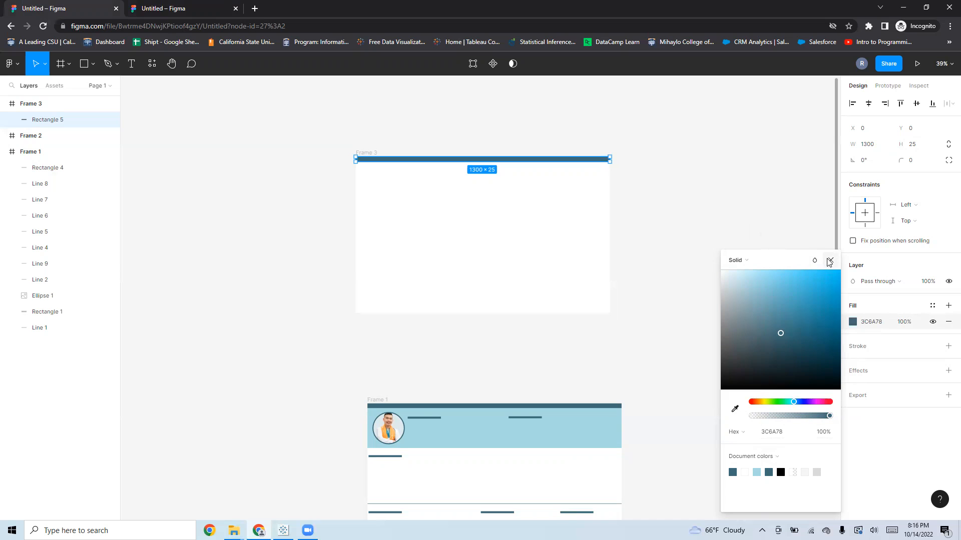
{"action": "left_click", "coordinate": [719, 195]}
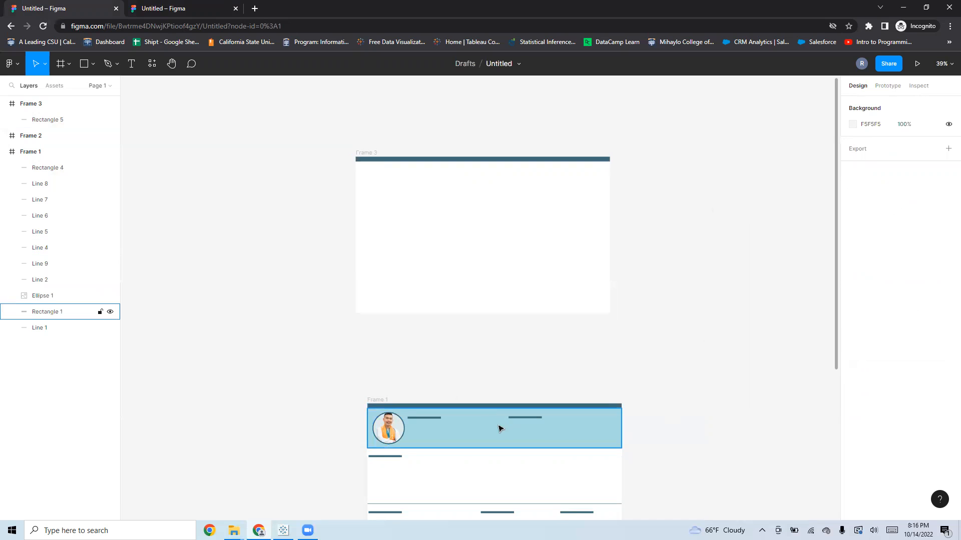
Step: Draw a full-width rectangle of about 1300 × 151 directly below the dark top bar in Frame 3
{"action": "left_click", "coordinate": [91, 63]}
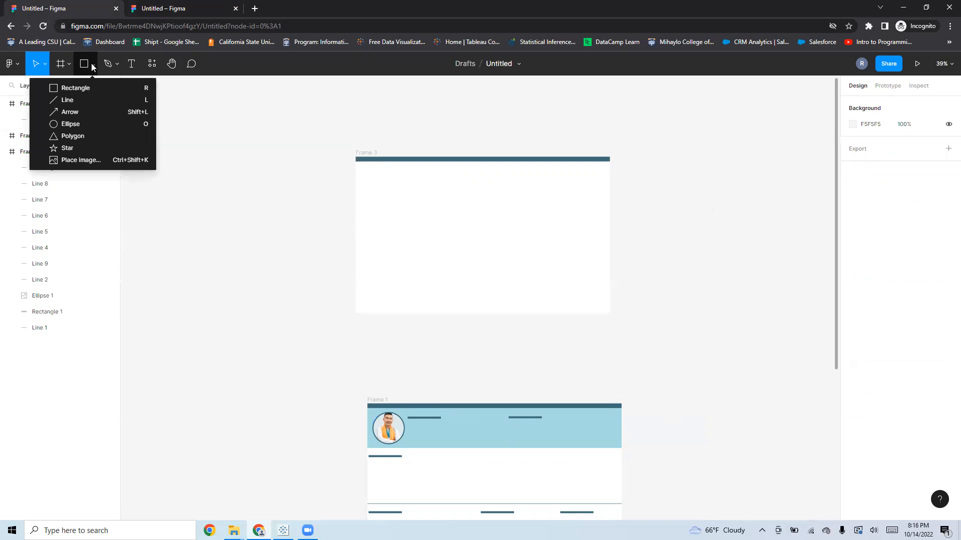
{"action": "left_click", "coordinate": [87, 89]}
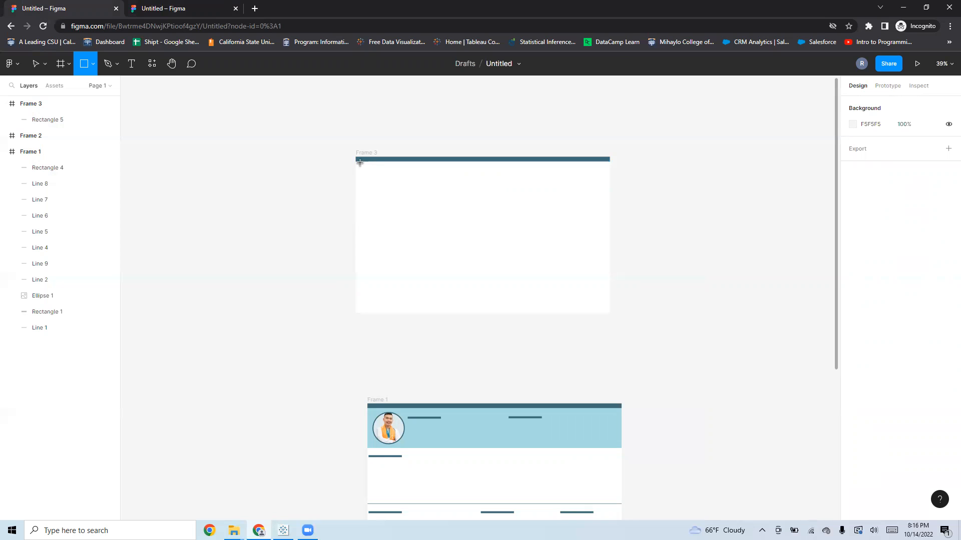
{"action": "left_click_drag", "start_coordinate": [362, 163], "coordinate": [609, 195]}
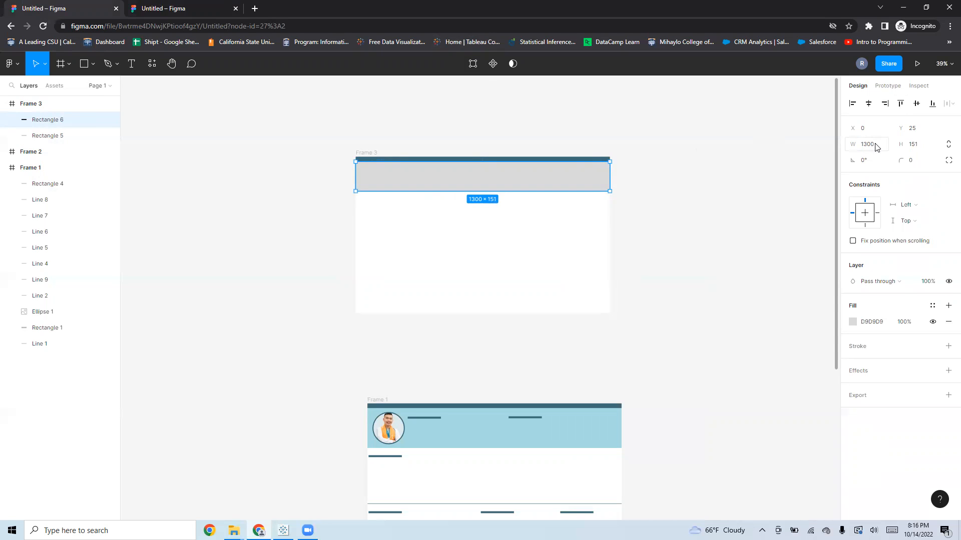
Step: Set the height of Frame 3's new header rectangle to 204
{"action": "left_click", "coordinate": [918, 145]}
{"action": "type", "text": "20"}
{"action": "key", "text": "Return"}
{"action": "left_click", "coordinate": [755, 202]}
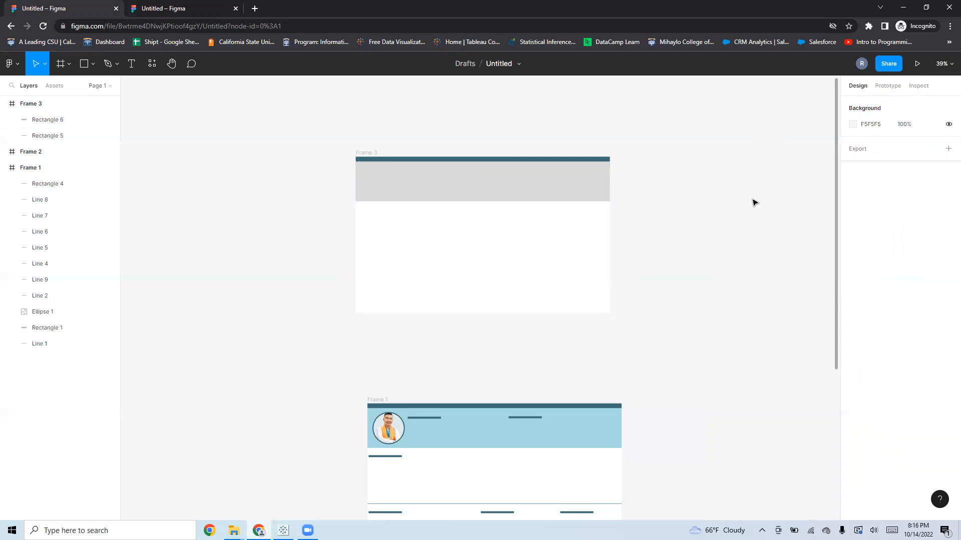
Step: Apply the light blue fill A6DBE2 of Frame 1's header rectangle to the grey header rectangle in Frame 3
{"action": "left_click", "coordinate": [604, 196]}
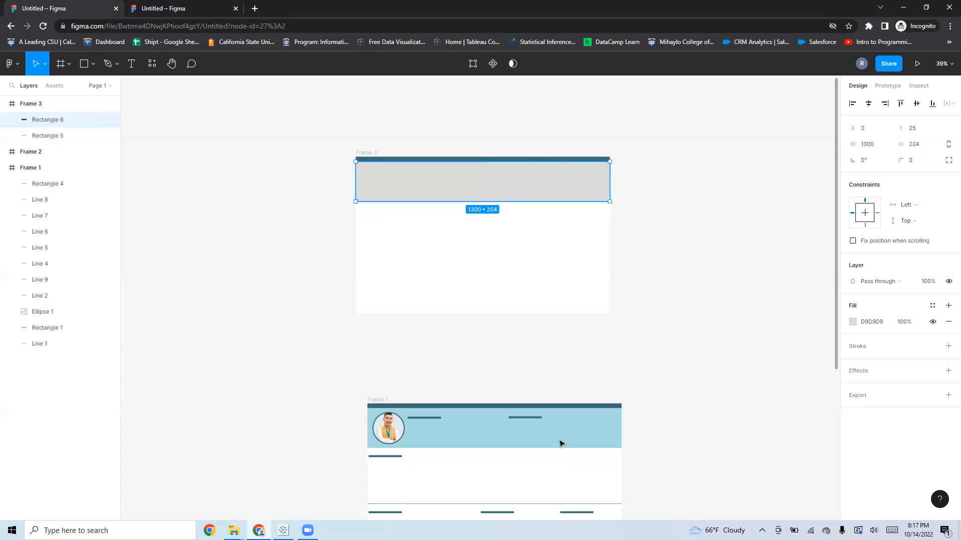
{"action": "left_click", "coordinate": [588, 437]}
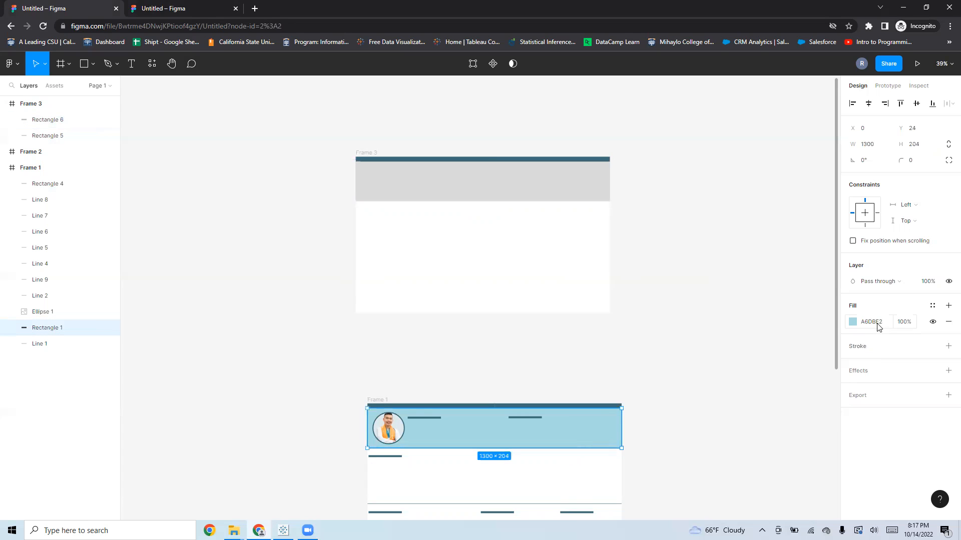
{"action": "left_click", "coordinate": [585, 198]}
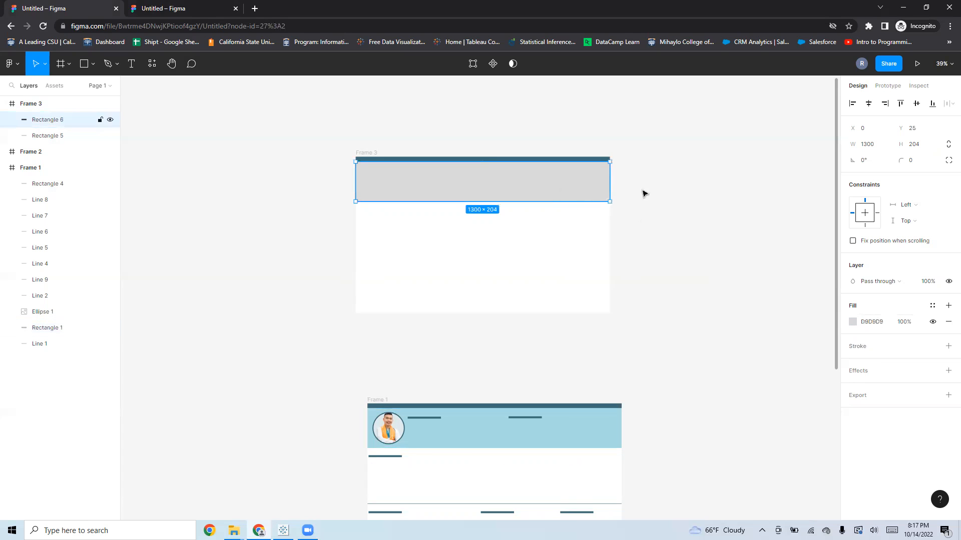
{"action": "left_click", "coordinate": [875, 326]}
{"action": "double_click", "coordinate": [878, 323]}
{"action": "left_click", "coordinate": [853, 323]}
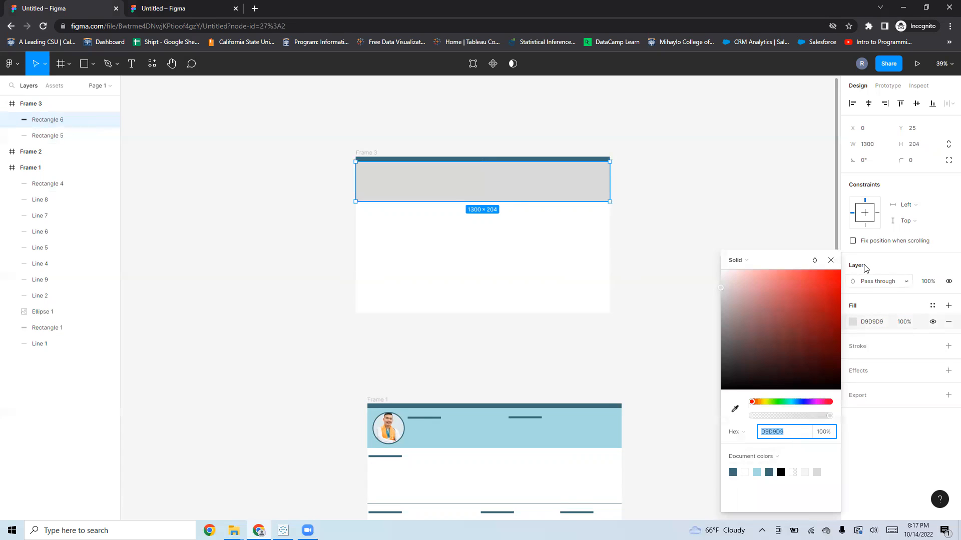
{"action": "left_click", "coordinate": [830, 260]}
{"action": "left_click", "coordinate": [872, 322]}
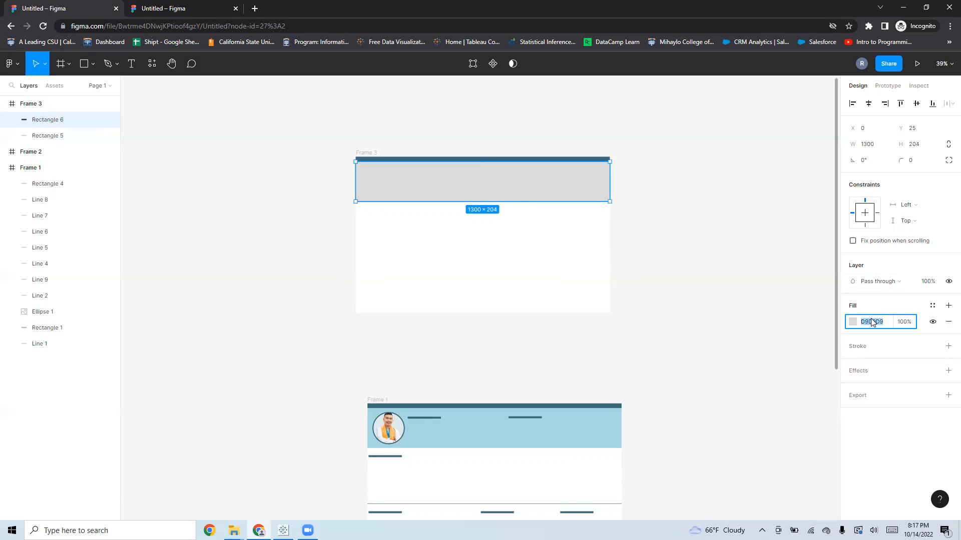
{"action": "type", "text": "A6DBE2"}
{"action": "left_click", "coordinate": [727, 289]}
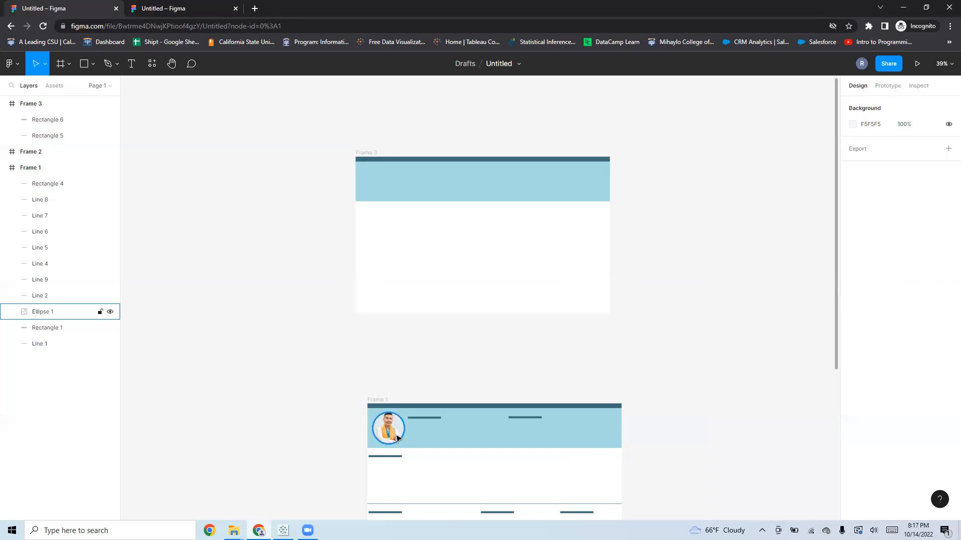
Step: Draw an ellipse of about 146 × 151 near the left end of Frame 3's light blue header
{"action": "scroll", "coordinate": [257, 249], "scroll_direction": "up", "scroll_amount": 2}
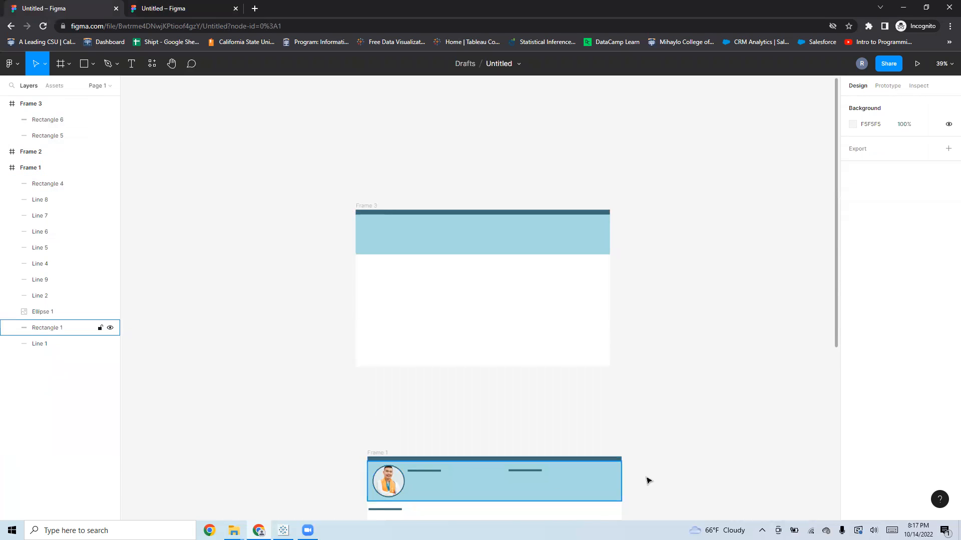
{"action": "left_click", "coordinate": [95, 68]}
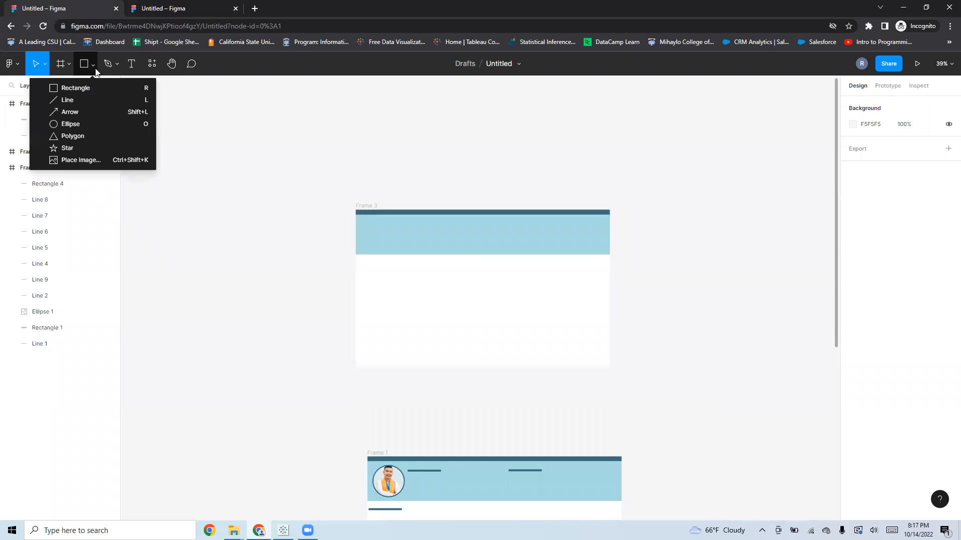
{"action": "left_click", "coordinate": [87, 125]}
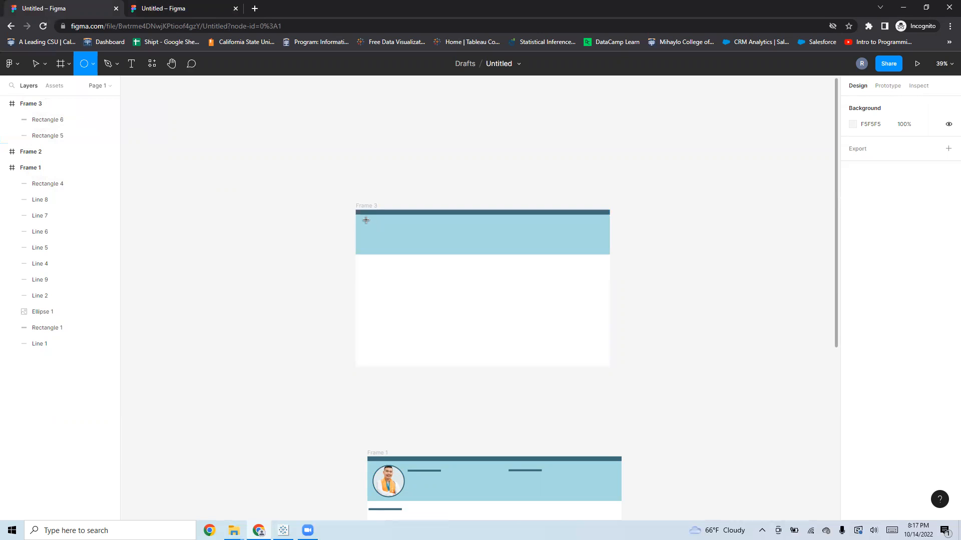
{"action": "mouse_move", "coordinate": [367, 219]}
{"action": "left_mouse_down"}
{"action": "mouse_move", "coordinate": [395, 248]}
{"action": "mouse_move", "coordinate": [379, 237]}
{"action": "left_mouse_up"}
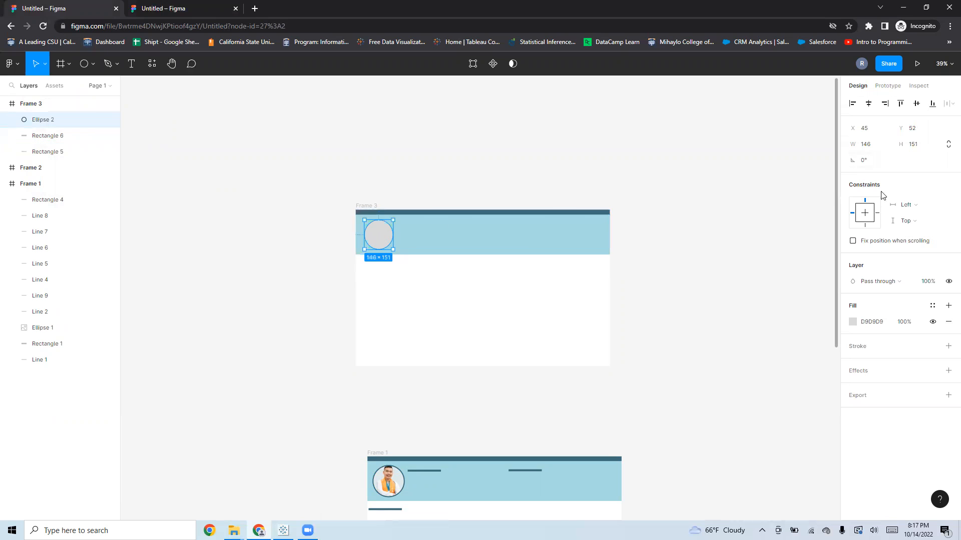
Step: Set the ellipse's width and height to 165 and centre it vertically in Frame 3's light blue header
{"action": "left_click", "coordinate": [874, 149]}
{"action": "type", "text": "165"}
{"action": "left_click", "coordinate": [913, 149]}
{"action": "type", "text": "165"}
{"action": "key", "text": "Return"}
{"action": "left_click", "coordinate": [740, 206]}
{"action": "left_click_drag", "start_coordinate": [377, 236], "coordinate": [377, 239]}
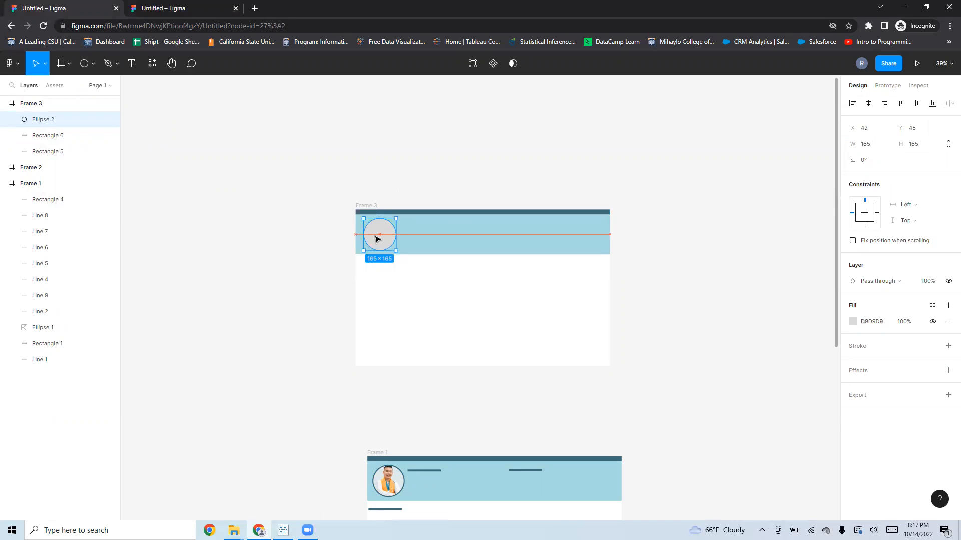
{"action": "left_click", "coordinate": [718, 229]}
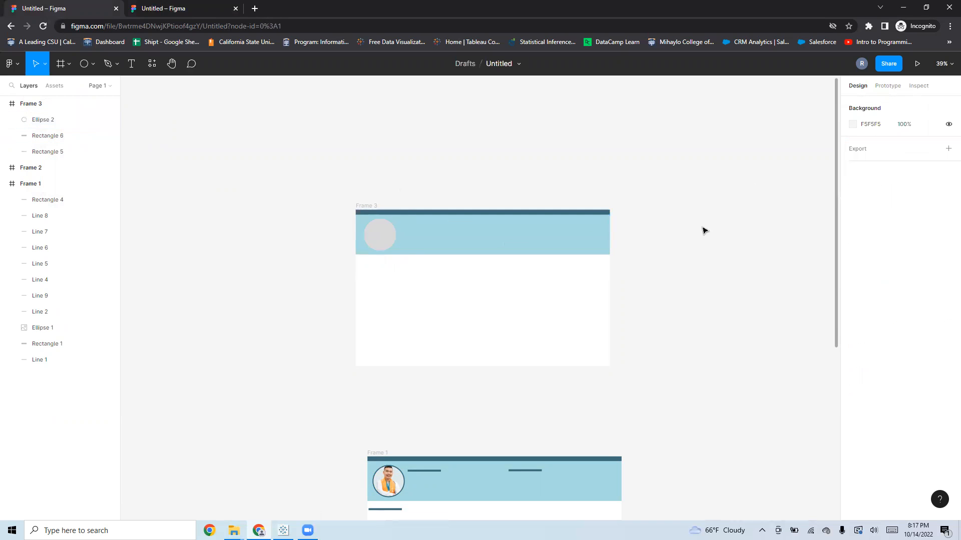
{"action": "scroll", "coordinate": [645, 257], "scroll_direction": "down", "scroll_amount": 1}
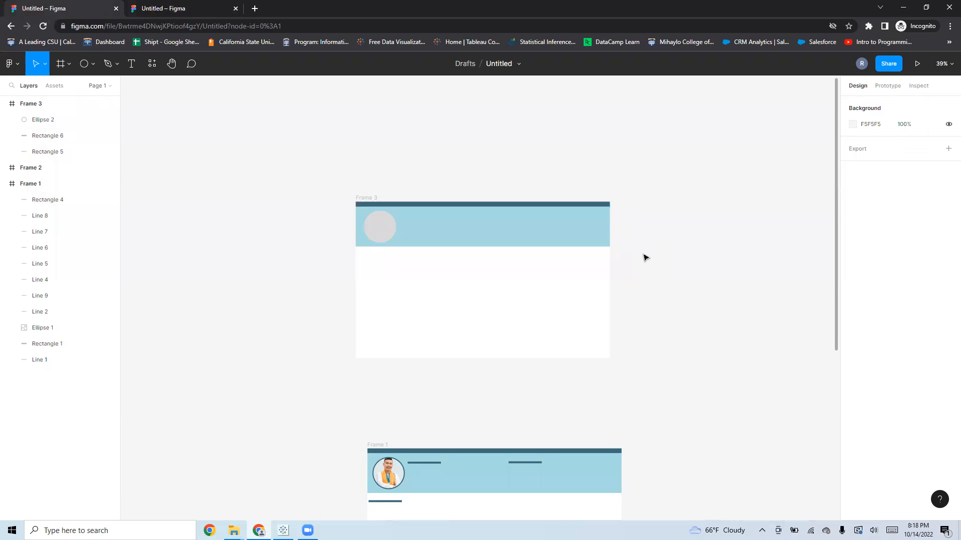
Step: Change the fill type of the circle in Frame 3 from solid colour to Image
{"action": "left_click", "coordinate": [393, 225]}
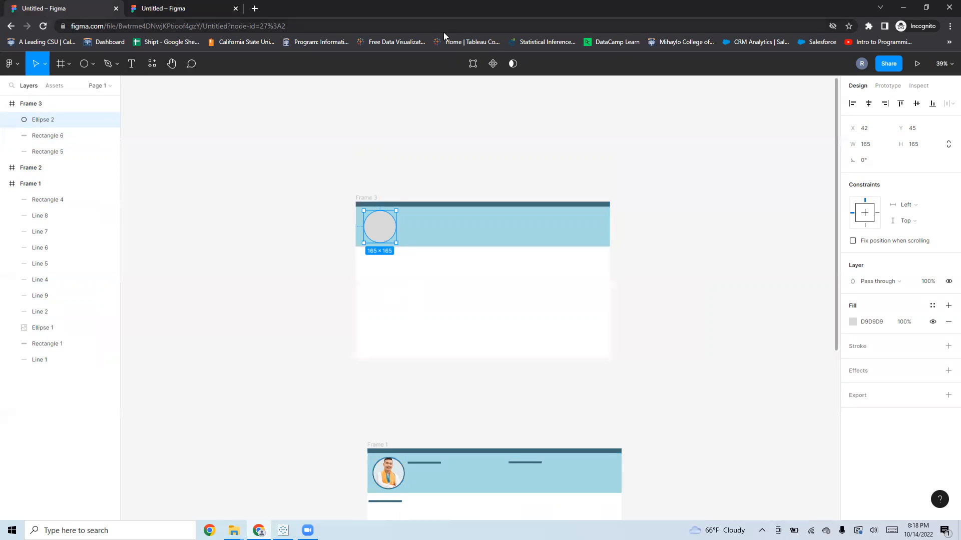
{"action": "left_click", "coordinate": [853, 323]}
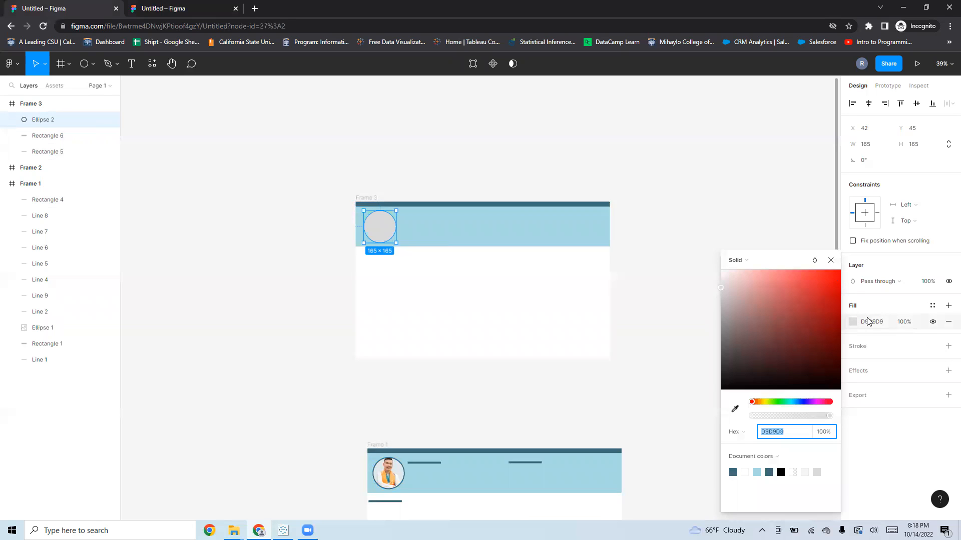
{"action": "left_click", "coordinate": [761, 259]}
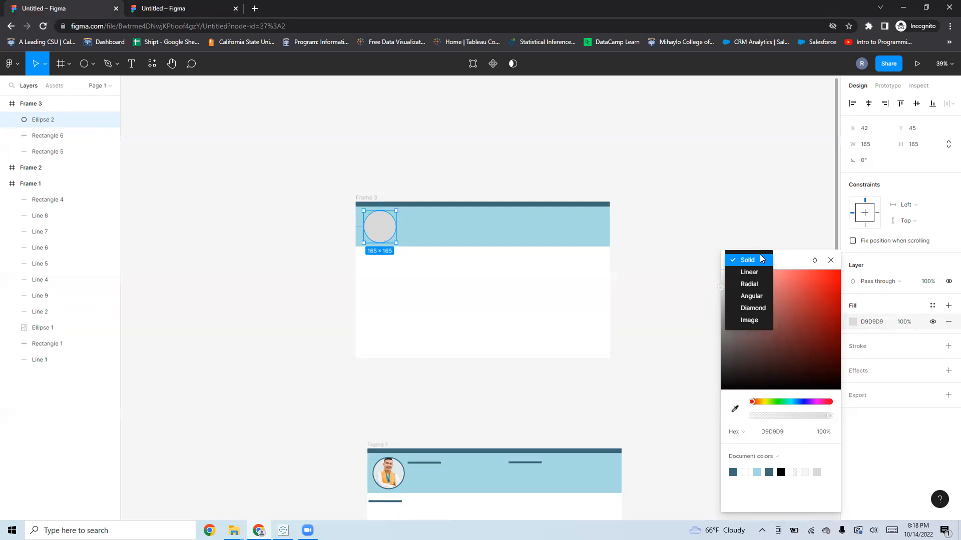
{"action": "left_click", "coordinate": [751, 321]}
Step: Fill the circle with the portrait photo from the Resume folder under Documents, My Tableau Repository, Shapes
{"action": "left_click", "coordinate": [793, 334]}
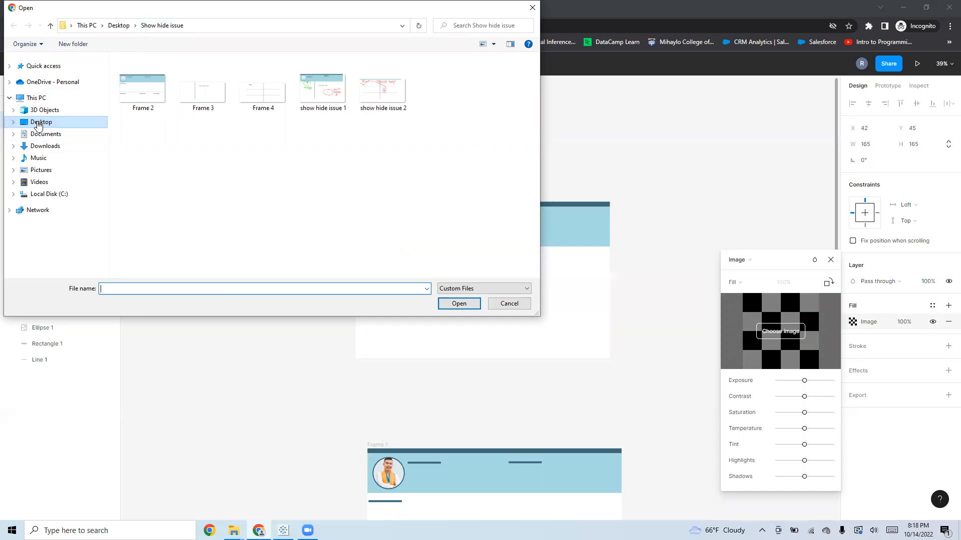
{"action": "left_click", "coordinate": [57, 143]}
{"action": "left_click", "coordinate": [177, 139]}
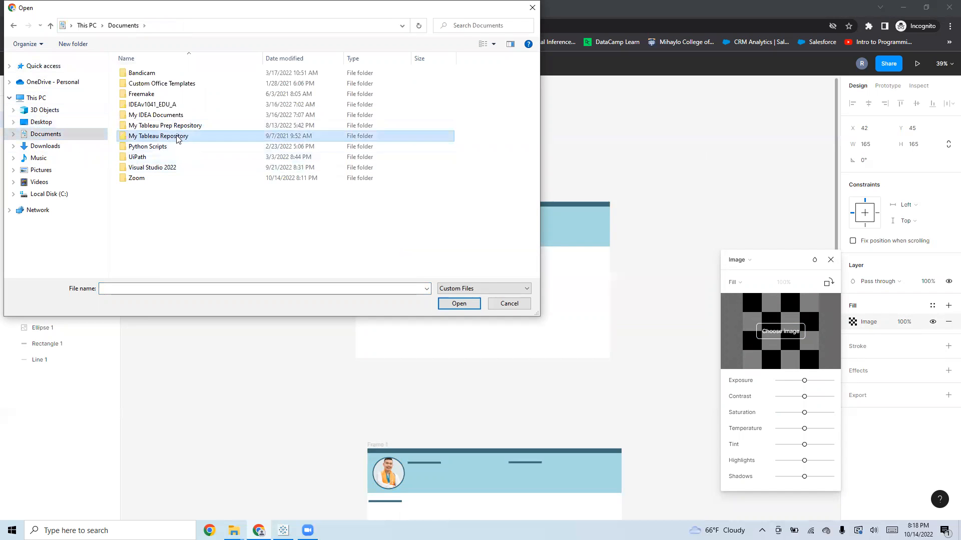
{"action": "double_click", "coordinate": [177, 139]}
{"action": "double_click", "coordinate": [172, 158]}
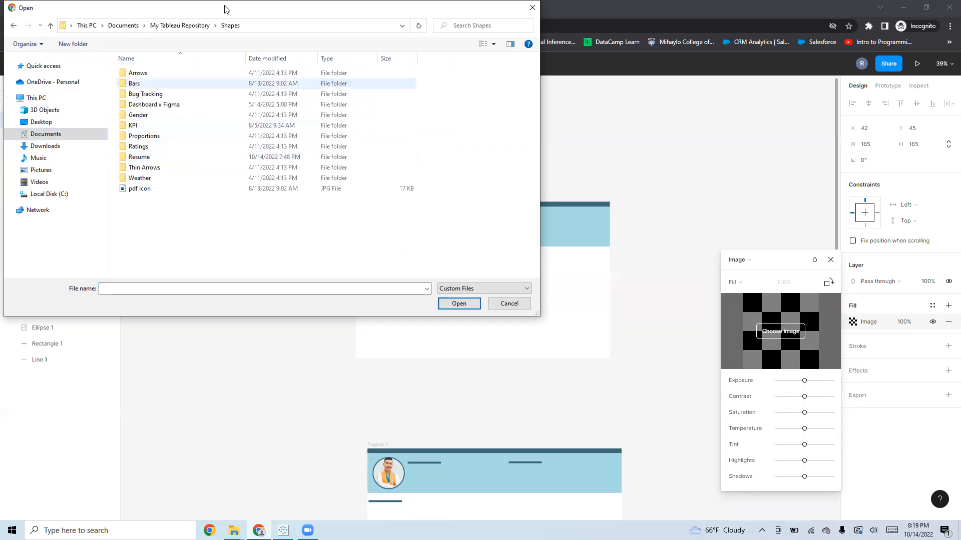
{"action": "double_click", "coordinate": [150, 158]}
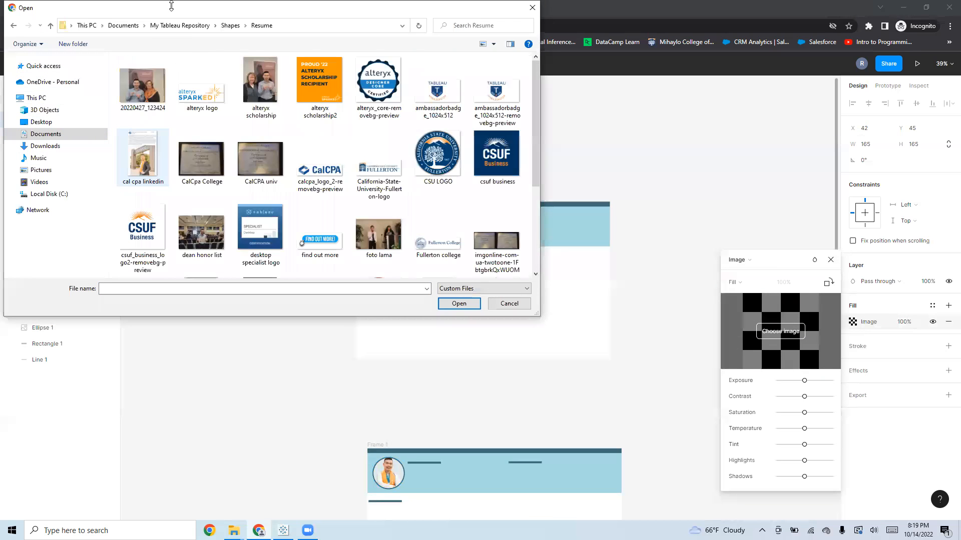
{"action": "scroll", "coordinate": [291, 141], "scroll_direction": "down", "scroll_amount": 3}
{"action": "left_click", "coordinate": [428, 149]}
{"action": "double_click", "coordinate": [427, 149]}
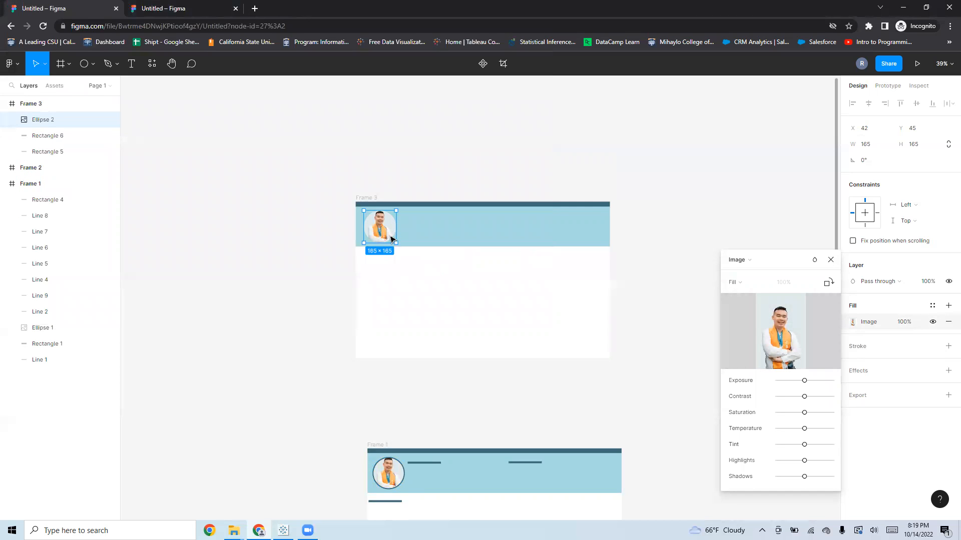
{"action": "scroll", "coordinate": [392, 239], "scroll_direction": "up", "scroll_amount": 2}
{"action": "scroll", "coordinate": [392, 240], "scroll_direction": "up", "scroll_amount": 4}
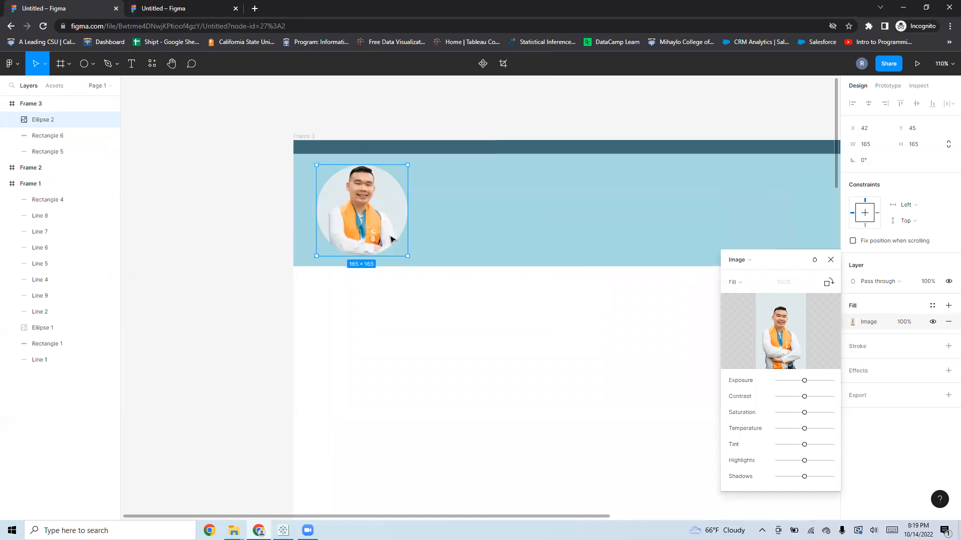
{"action": "left_click", "coordinate": [391, 205]}
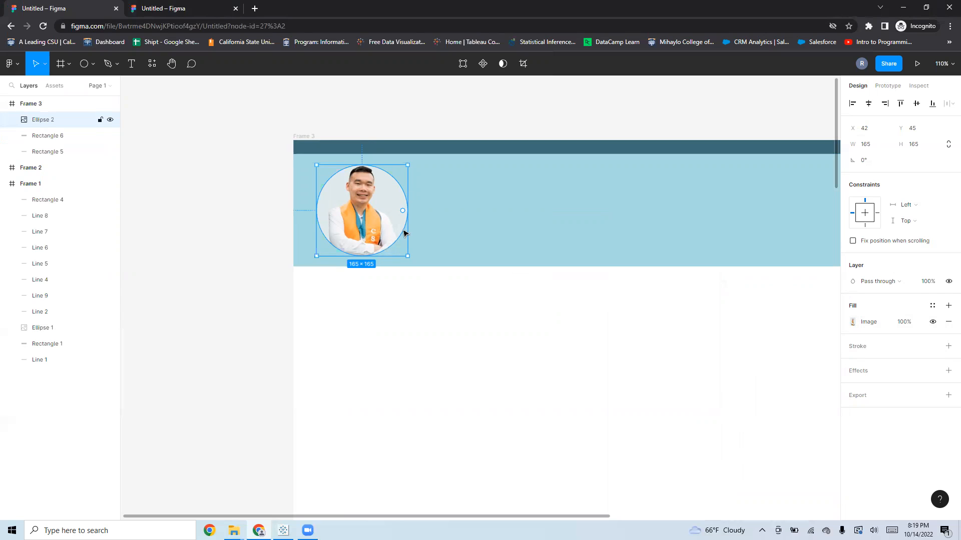
{"action": "scroll", "coordinate": [400, 237], "scroll_direction": "down", "scroll_amount": 2}
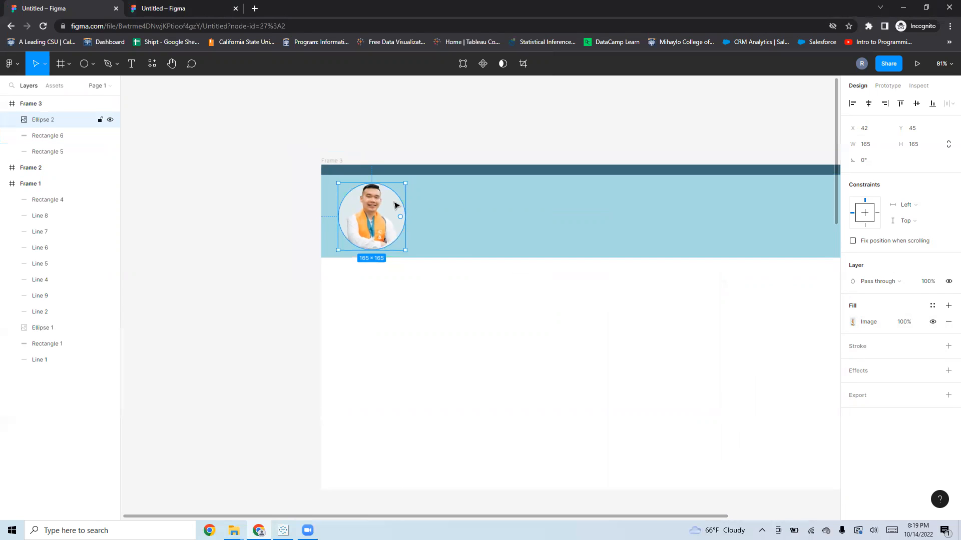
Step: Search Google in a new browser tab for "change picture color background" and open the remove.bg Change Image Background page
{"action": "left_click", "coordinate": [252, 9]}
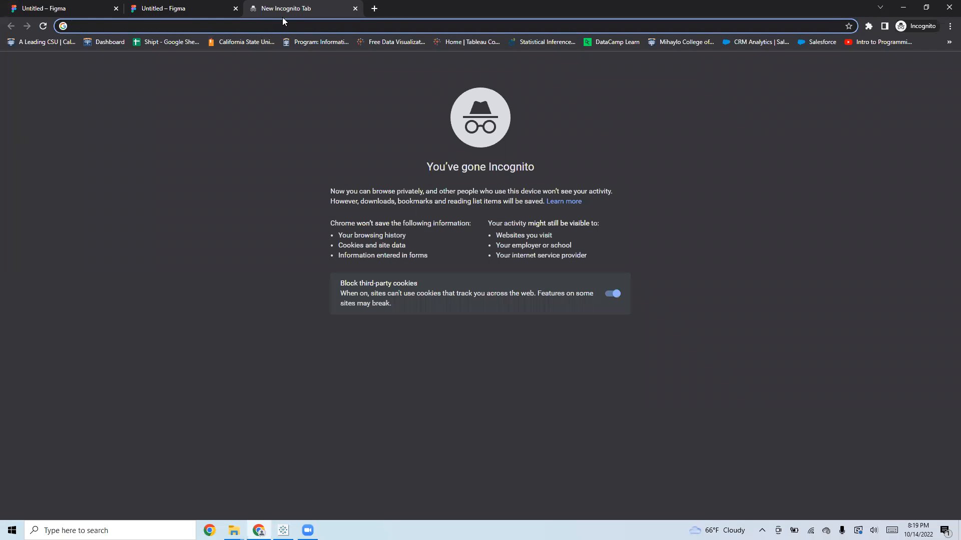
{"action": "type", "text": "change picture color background"}
{"action": "key", "text": "Return"}
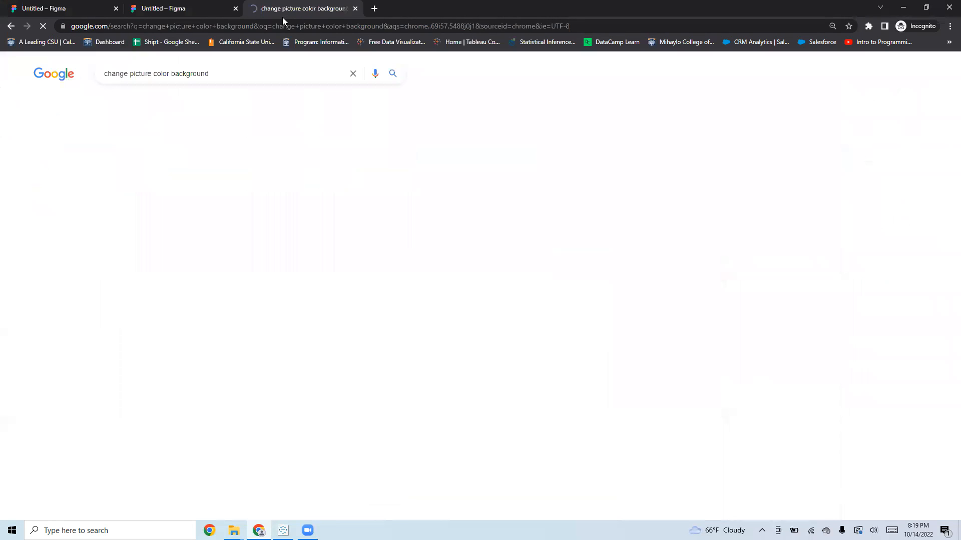
{"action": "scroll", "coordinate": [238, 194], "scroll_direction": "down", "scroll_amount": 1}
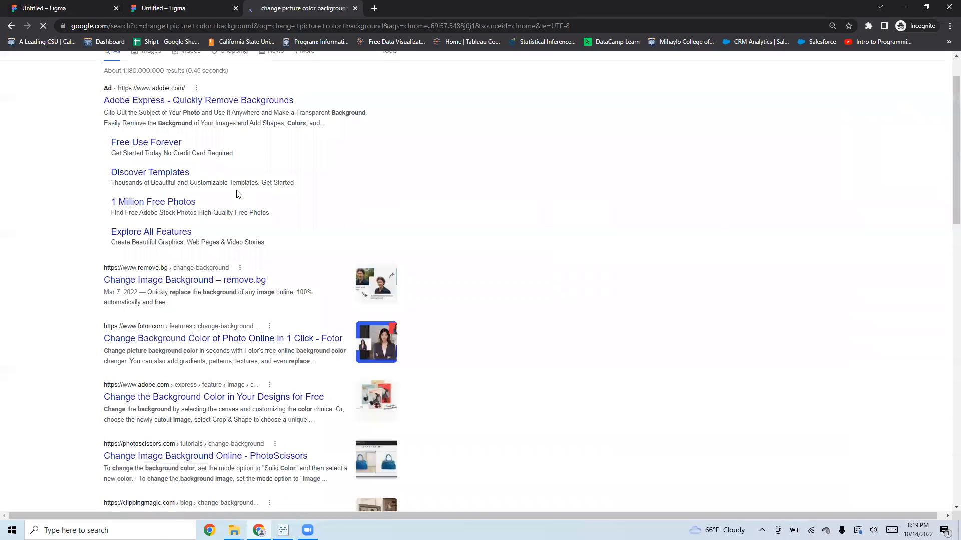
{"action": "left_click", "coordinate": [165, 284]}
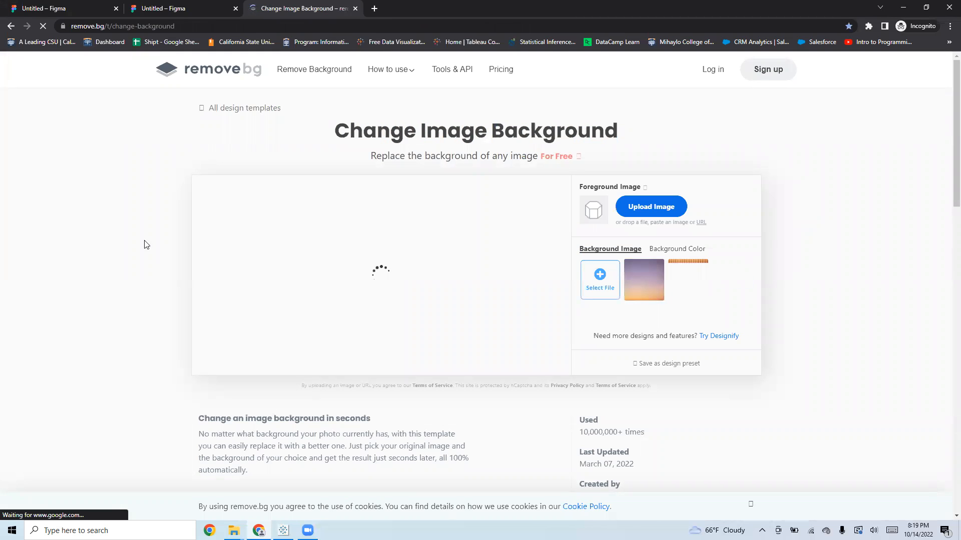
Step: Upload the portrait photo from the Resume folder as the foreground image and open the background colour options
{"action": "left_click", "coordinate": [649, 208]}
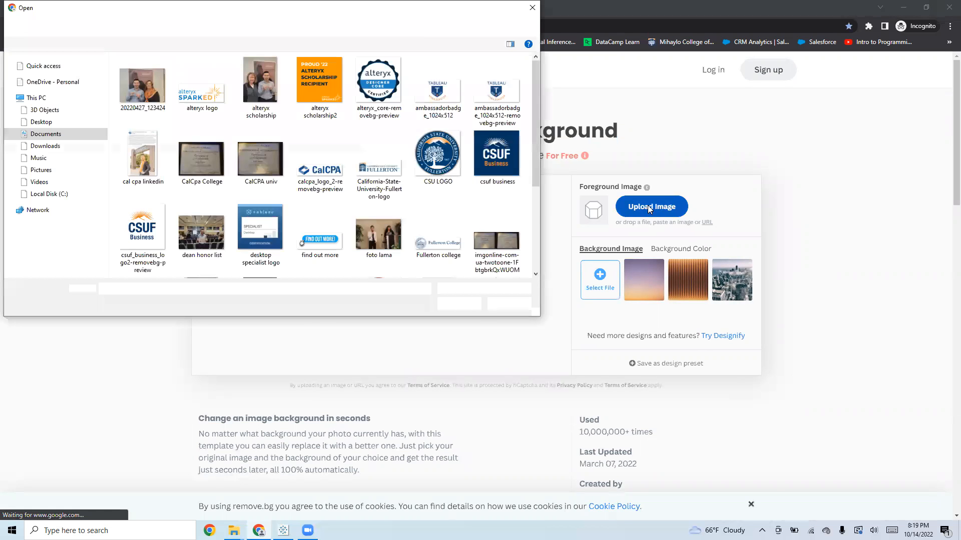
{"action": "scroll", "coordinate": [428, 214], "scroll_direction": "down", "scroll_amount": 3}
{"action": "double_click", "coordinate": [440, 159]}
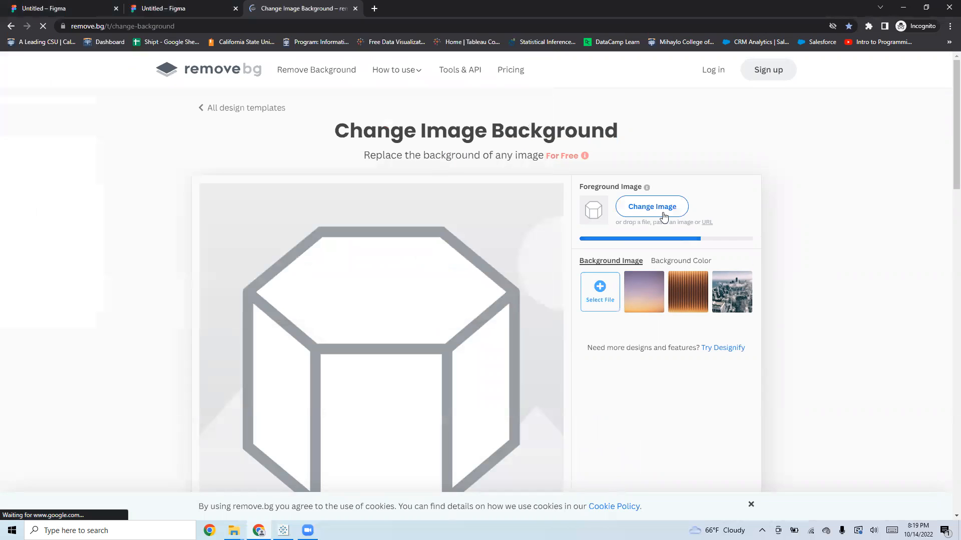
{"action": "left_click", "coordinate": [693, 259]}
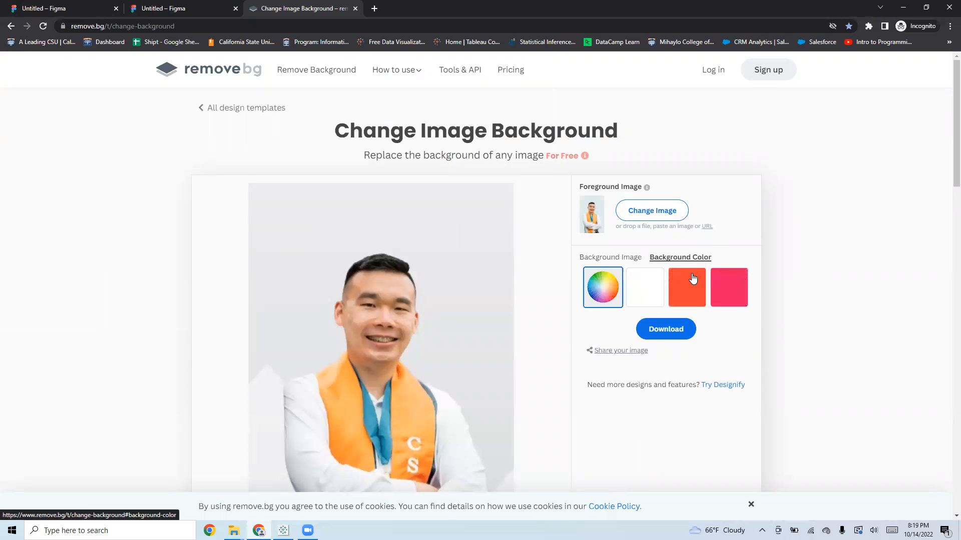
Step: Give the portrait photo a custom solid background colour of #EAEBEA in remove.bg
{"action": "left_click", "coordinate": [692, 281]}
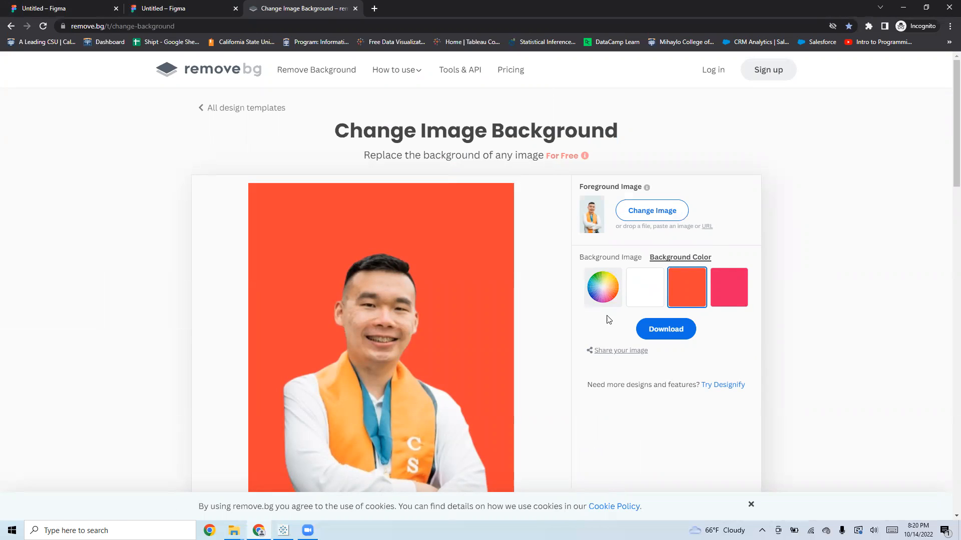
{"action": "left_click", "coordinate": [598, 282]}
{"action": "left_click", "coordinate": [512, 307]}
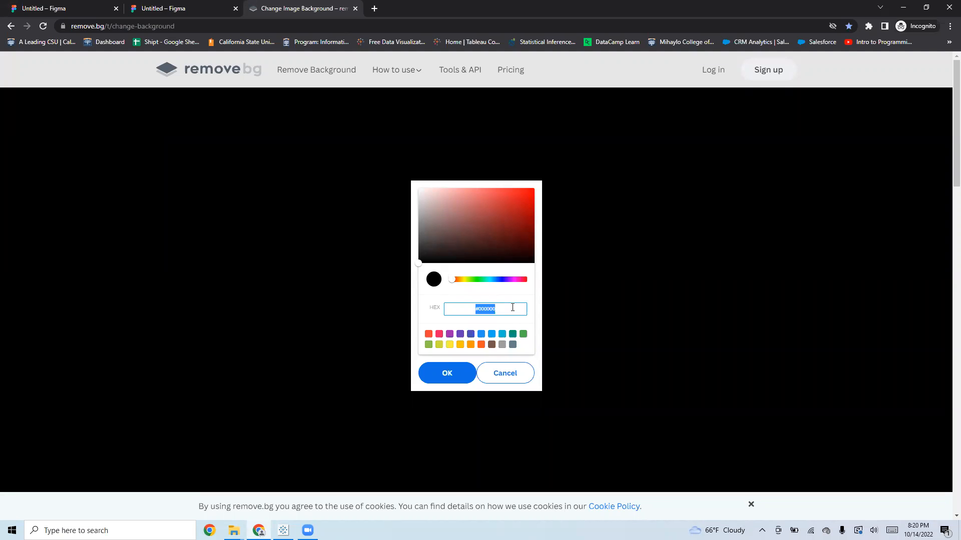
{"action": "type", "text": "#EAEBEA"}
{"action": "left_click", "coordinate": [518, 295]}
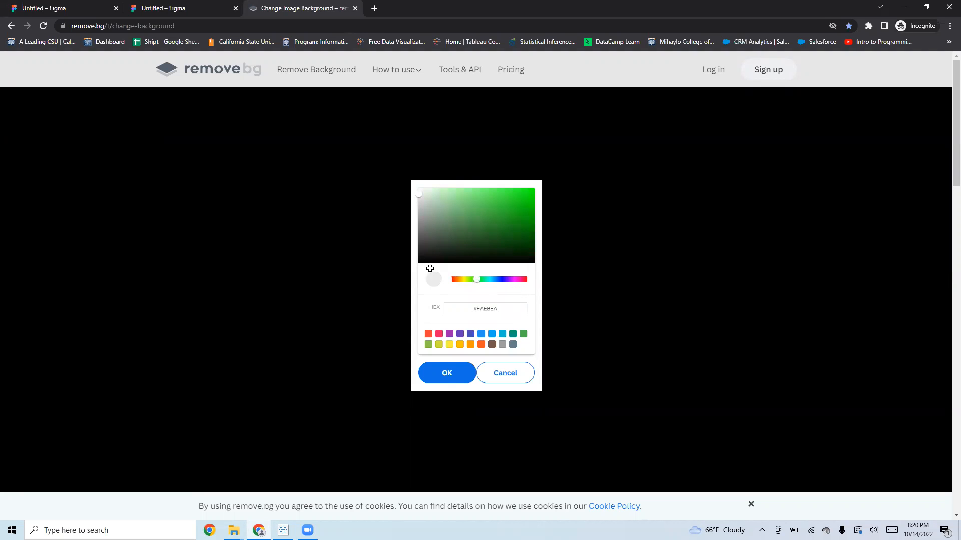
{"action": "left_click", "coordinate": [446, 380]}
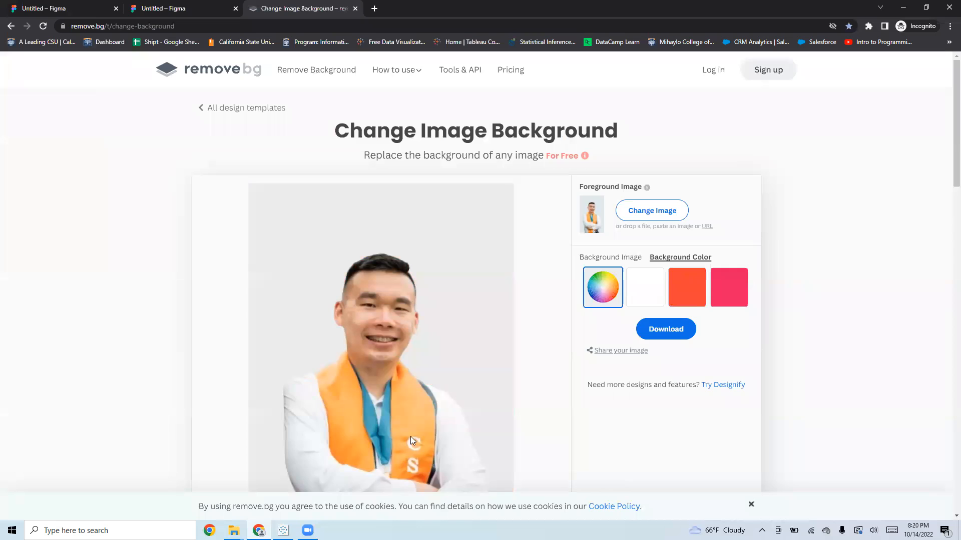
{"action": "scroll", "coordinate": [411, 440], "scroll_direction": "down", "scroll_amount": 3}
{"action": "scroll", "coordinate": [489, 239], "scroll_direction": "up", "scroll_amount": 1}
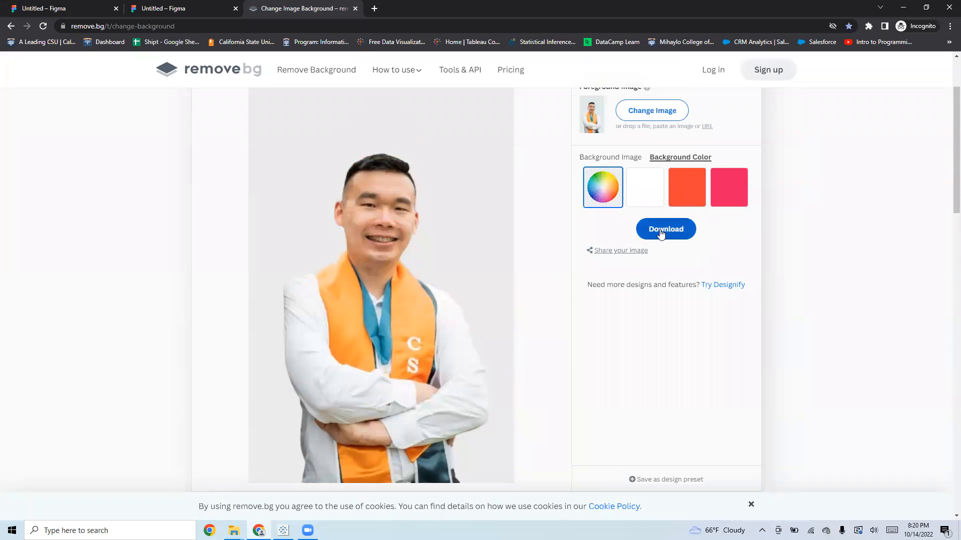
{"action": "scroll", "coordinate": [465, 286], "scroll_direction": "down", "scroll_amount": 2}
{"action": "scroll", "coordinate": [465, 290], "scroll_direction": "down", "scroll_amount": 1}
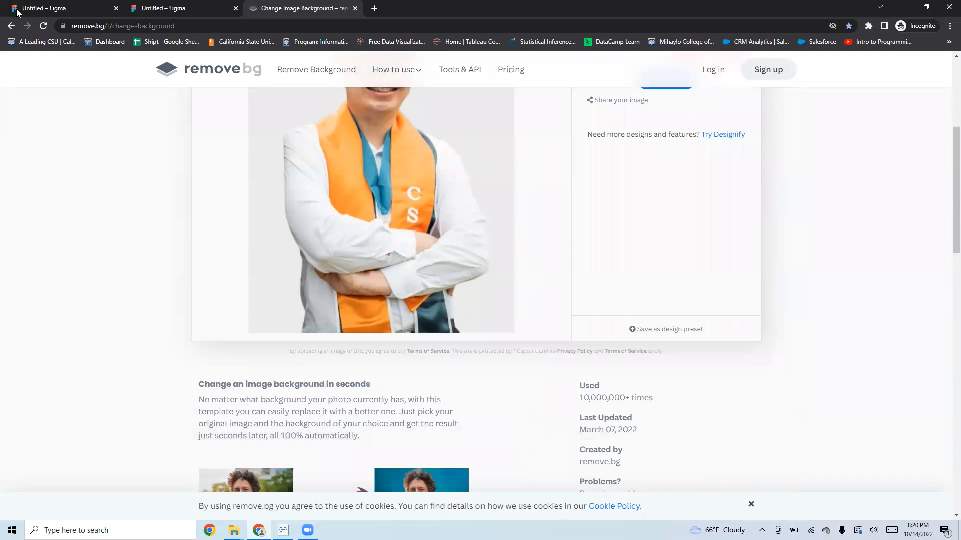
Step: Switch to the Figma file containing Frame 3 and close the remove.bg page
{"action": "left_click", "coordinate": [75, 6]}
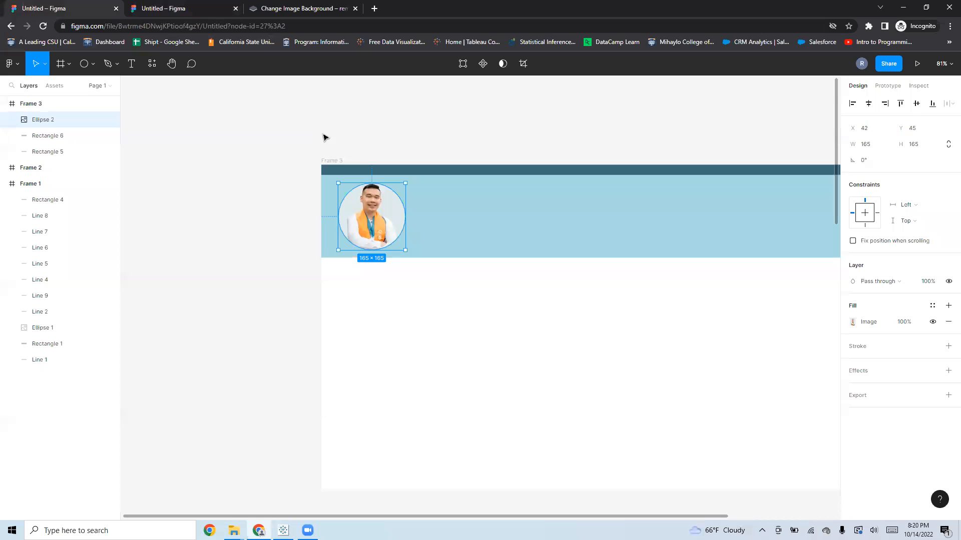
{"action": "scroll", "coordinate": [324, 137], "scroll_direction": "up", "scroll_amount": 2}
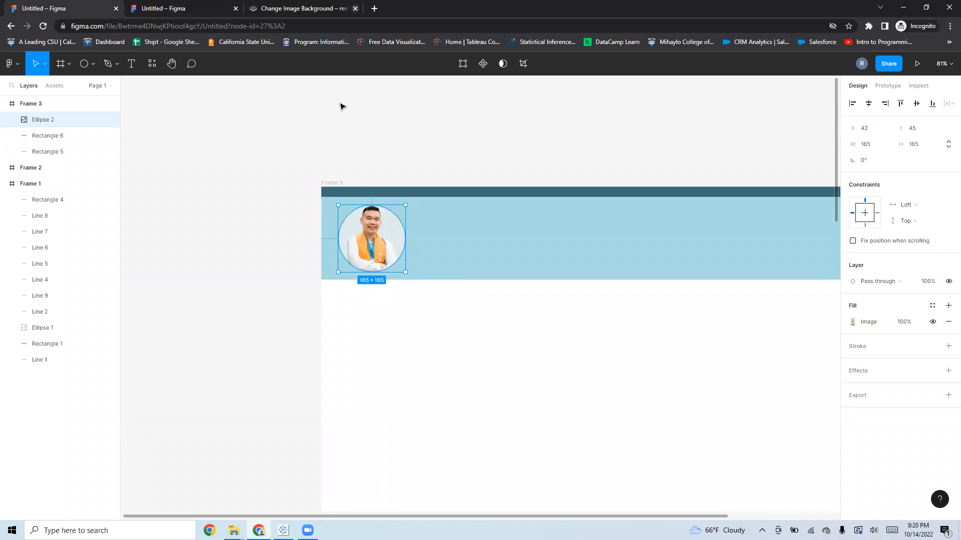
{"action": "left_click", "coordinate": [356, 9]}
{"action": "left_click", "coordinate": [434, 119]}
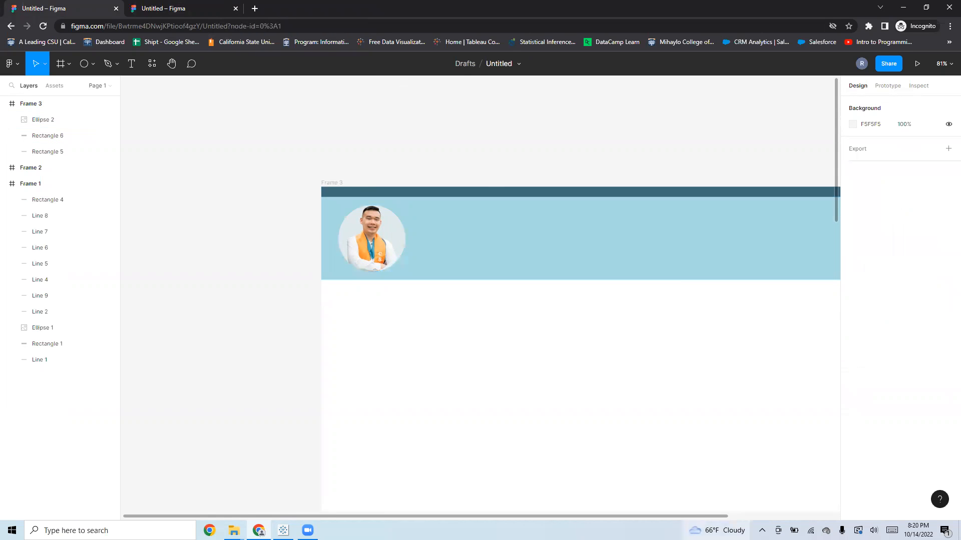
Step: Add an inside stroke in 3C6A78 to Frame 3's portrait circle, matching the stroke colour of Frame 1's portrait circle
{"action": "scroll", "coordinate": [700, 518], "scroll_direction": "right", "scroll_amount": 2}
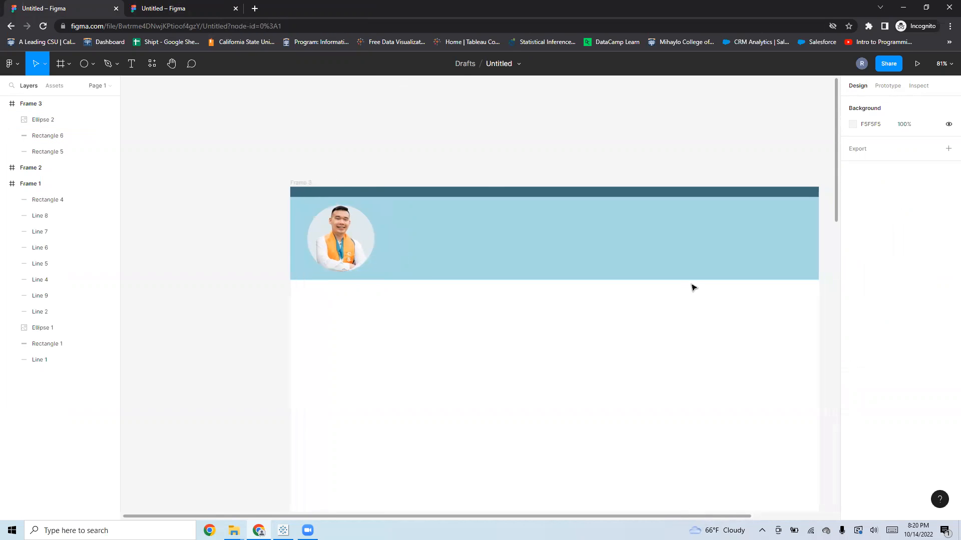
{"action": "scroll", "coordinate": [433, 293], "scroll_direction": "down", "scroll_amount": 2}
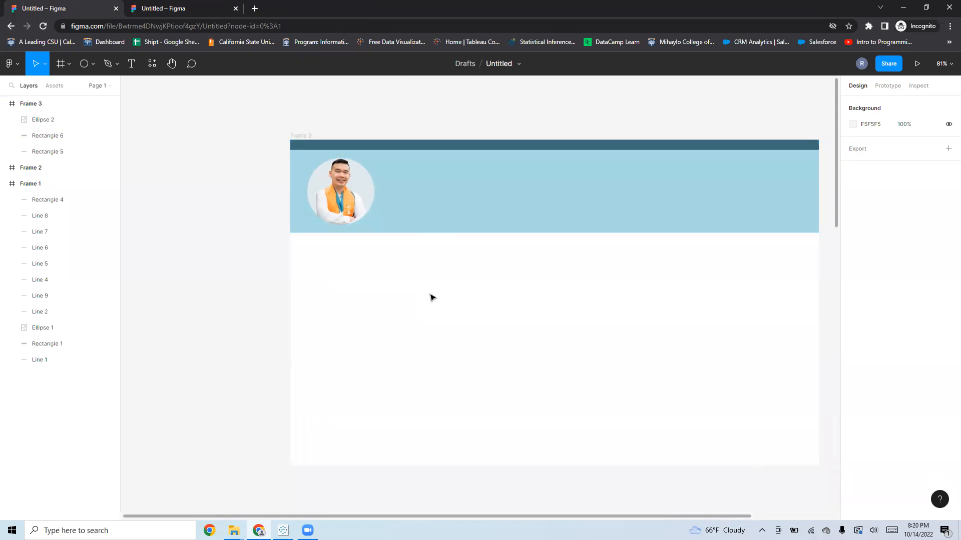
{"action": "scroll", "coordinate": [432, 298], "scroll_direction": "down", "scroll_amount": 3}
{"action": "scroll", "coordinate": [425, 298], "scroll_direction": "down", "scroll_amount": 5}
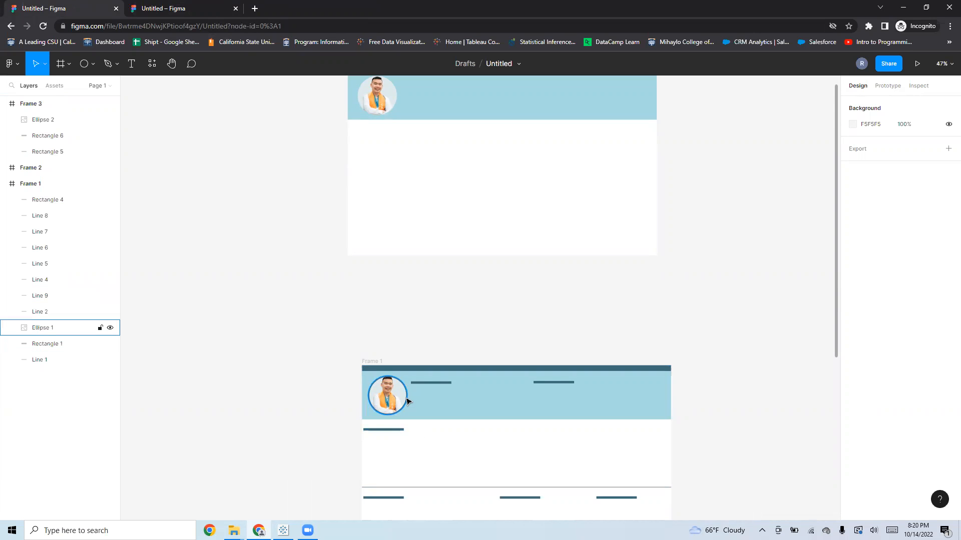
{"action": "scroll", "coordinate": [407, 400], "scroll_direction": "up", "scroll_amount": 3}
{"action": "left_click", "coordinate": [376, 208]}
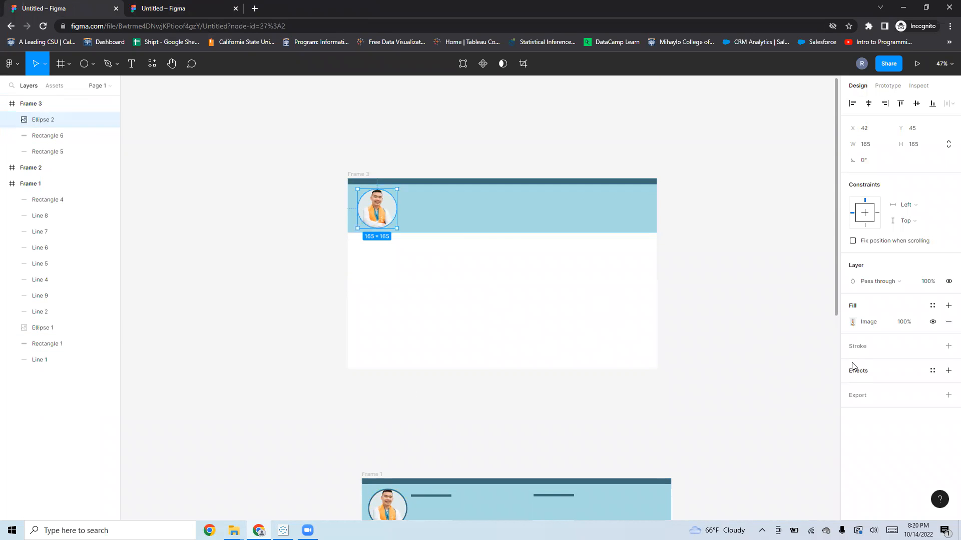
{"action": "scroll", "coordinate": [550, 415], "scroll_direction": "down", "scroll_amount": 1}
{"action": "left_click", "coordinate": [392, 493]}
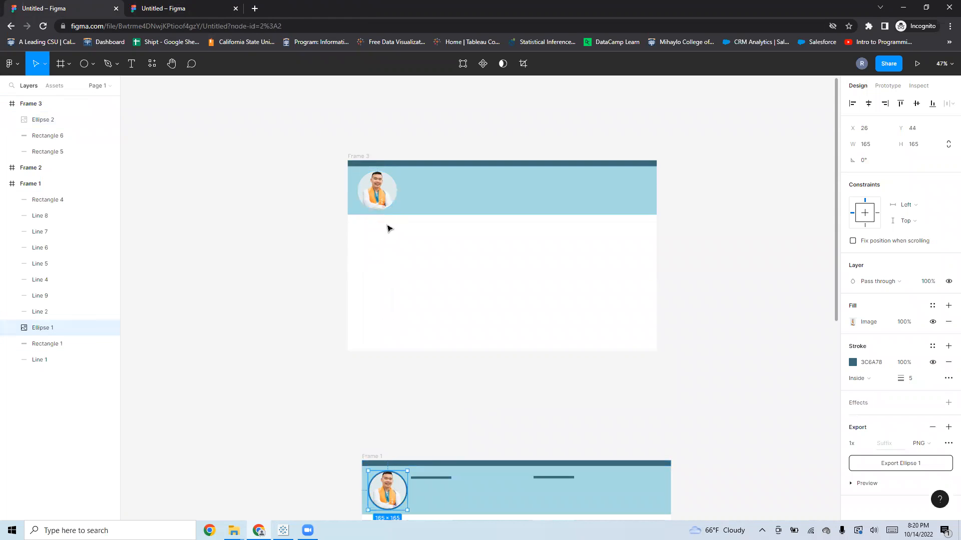
{"action": "left_click", "coordinate": [388, 197]}
{"action": "left_click", "coordinate": [865, 347]}
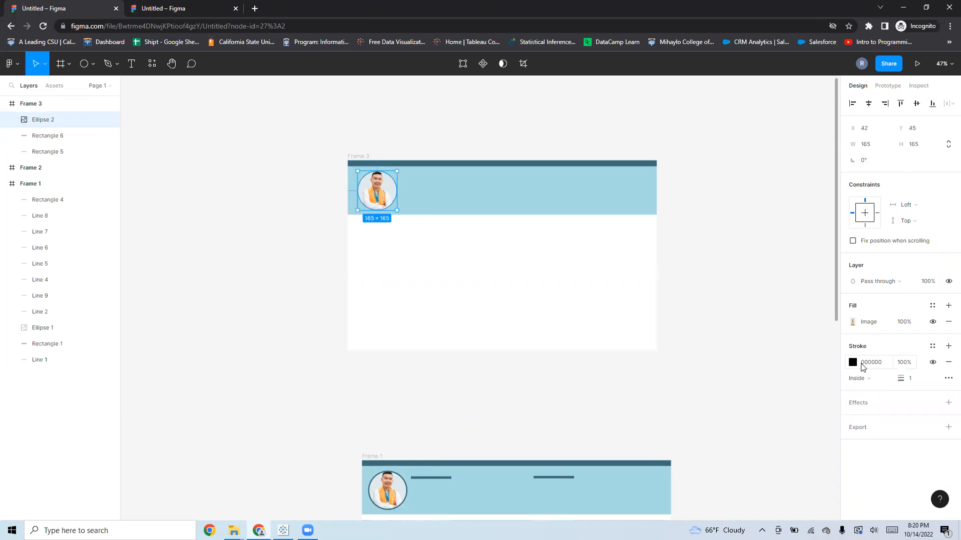
{"action": "left_click", "coordinate": [876, 365]}
{"action": "left_click", "coordinate": [796, 353]}
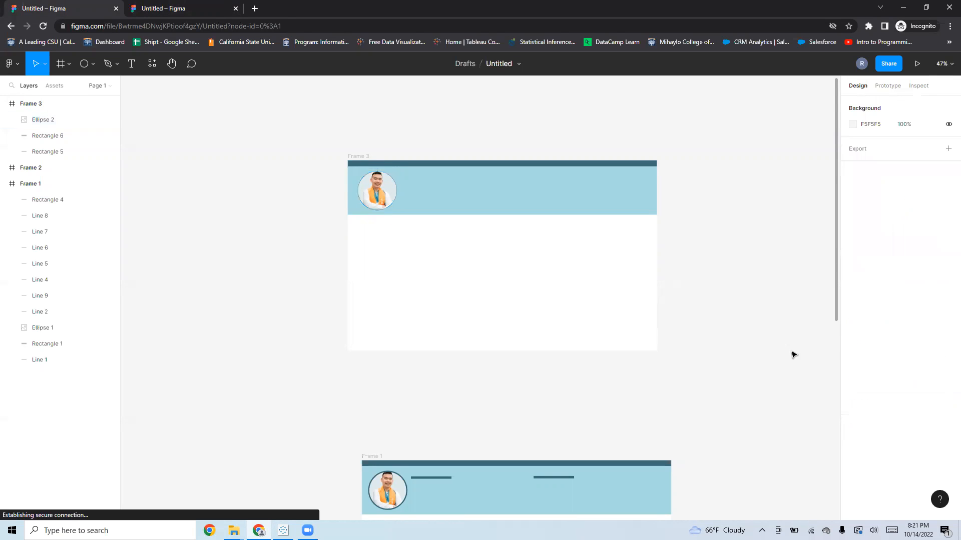
Step: Thicken the stroke of Frame 3's portrait circle like the outline of Frame 1's circle
{"action": "left_click", "coordinate": [383, 200]}
{"action": "left_click", "coordinate": [464, 202]}
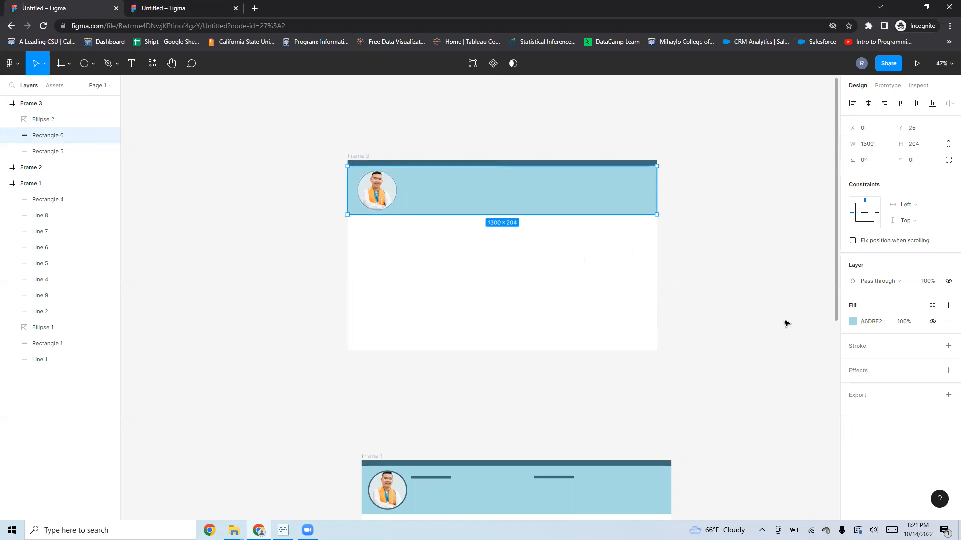
{"action": "left_click", "coordinate": [374, 192]}
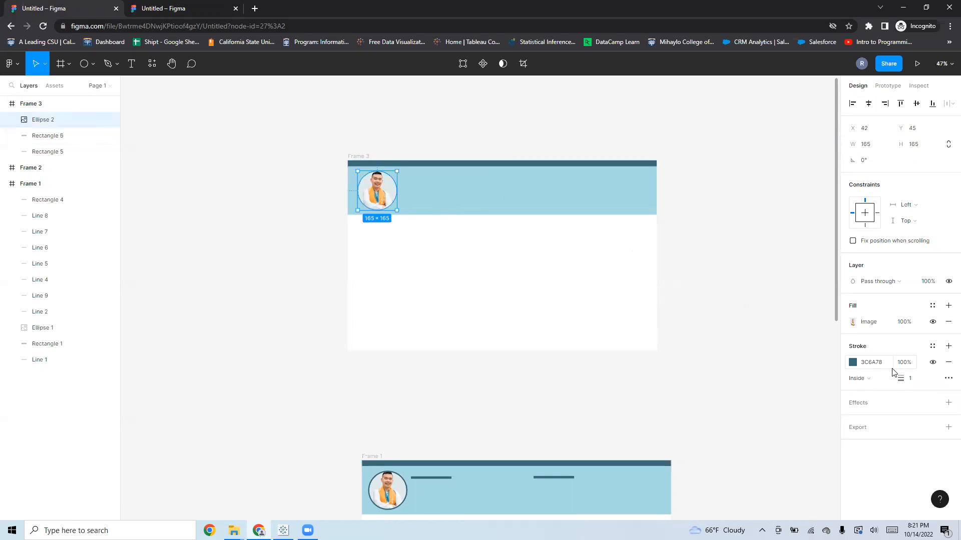
{"action": "left_click", "coordinate": [913, 383]}
{"action": "left_click", "coordinate": [709, 275]}
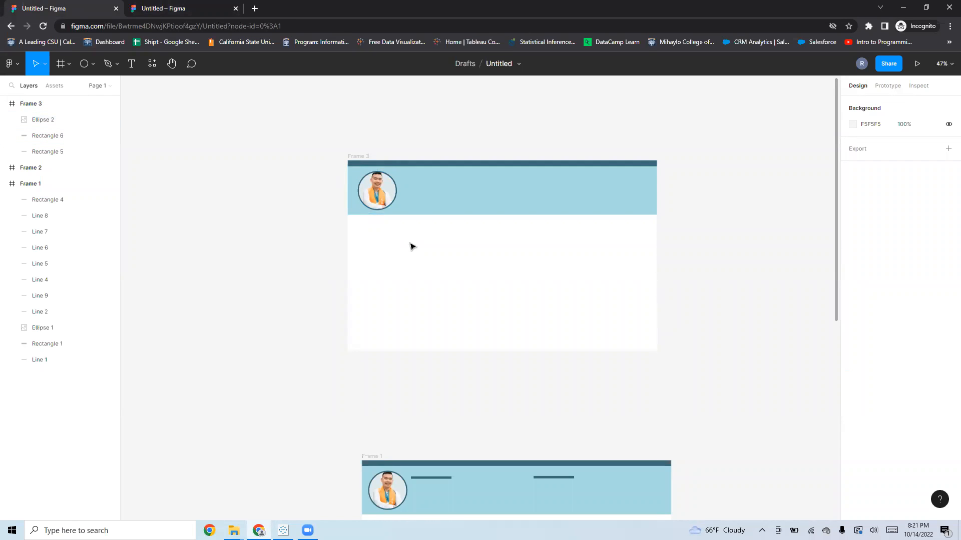
Step: Examine Frame 1's layout below the header, including the size and stroke settings of its horizontal divider line
{"action": "scroll", "coordinate": [356, 353], "scroll_direction": "down", "scroll_amount": 1}
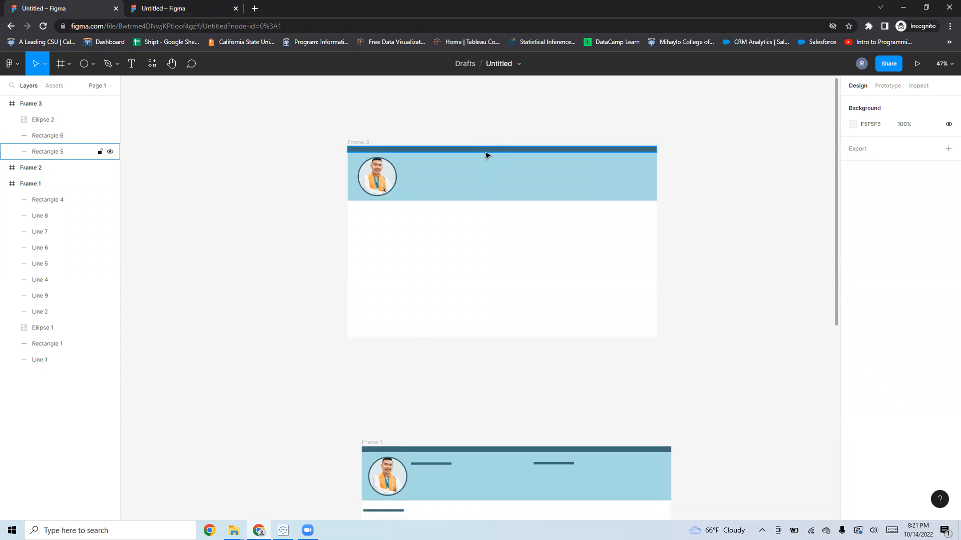
{"action": "scroll", "coordinate": [466, 399], "scroll_direction": "down", "scroll_amount": 5}
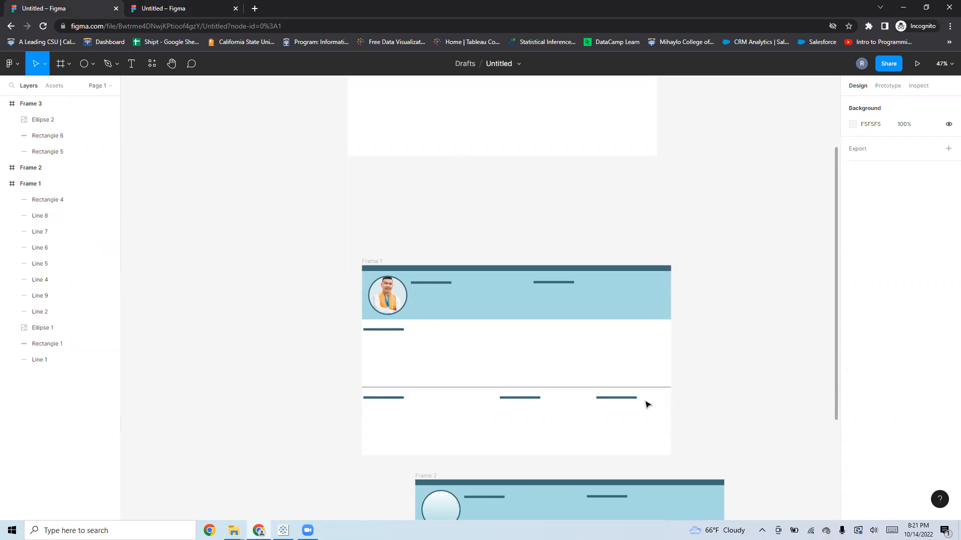
{"action": "scroll", "coordinate": [648, 404], "scroll_direction": "up", "scroll_amount": 1}
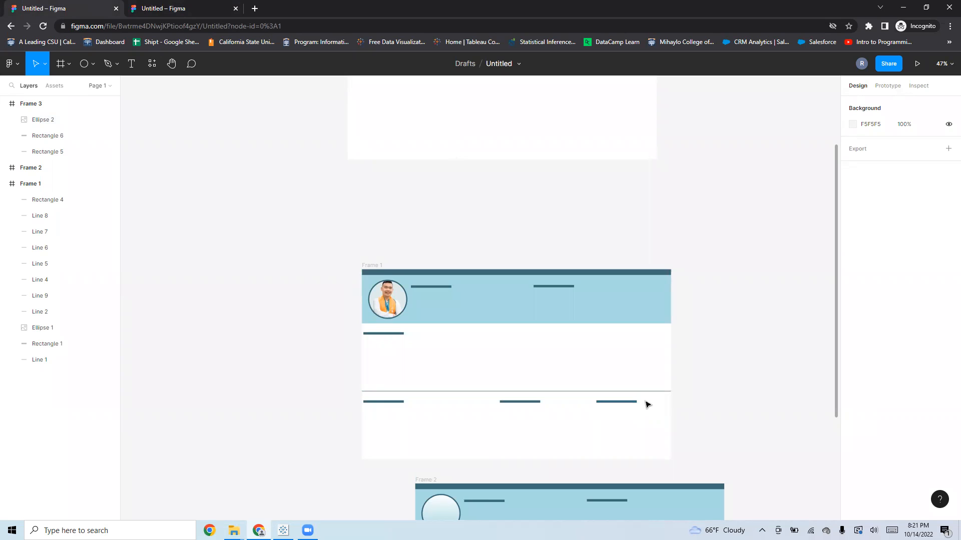
{"action": "scroll", "coordinate": [648, 404], "scroll_direction": "up", "scroll_amount": 3}
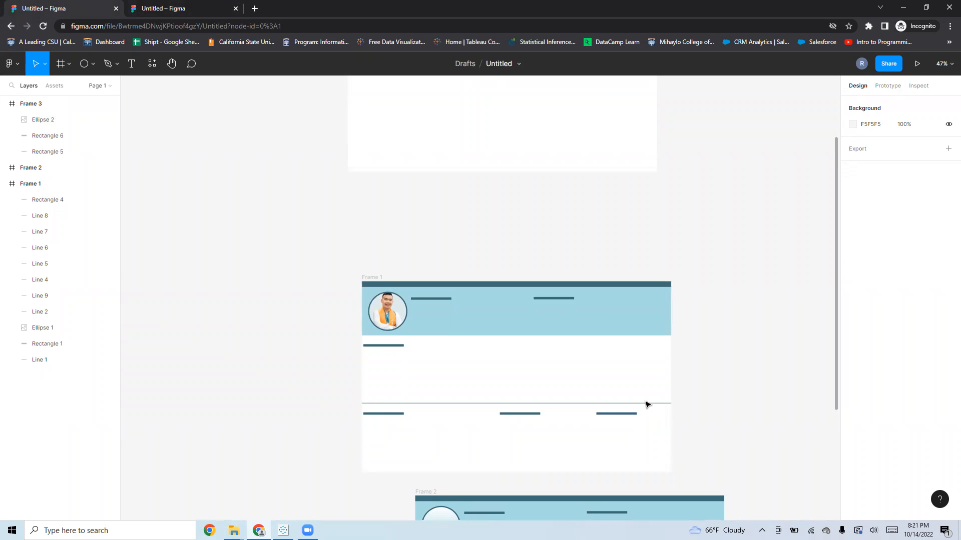
{"action": "left_click", "coordinate": [460, 405]}
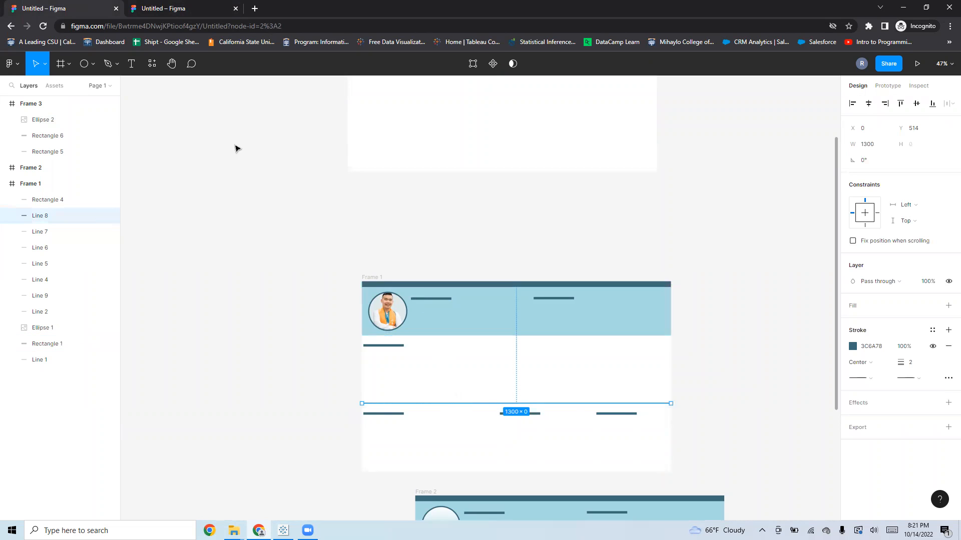
{"action": "left_click", "coordinate": [416, 257]}
{"action": "scroll", "coordinate": [420, 258], "scroll_direction": "up", "scroll_amount": 3}
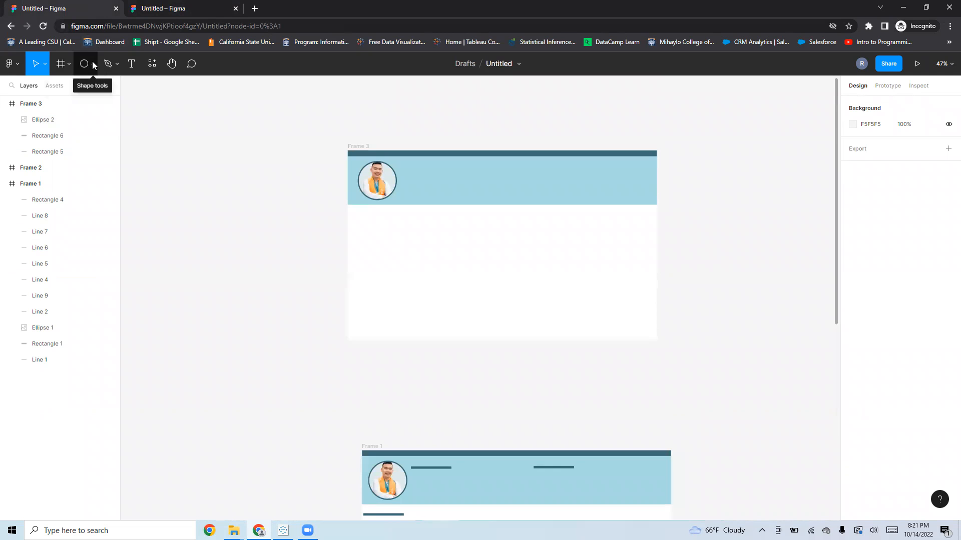
{"action": "scroll", "coordinate": [453, 465], "scroll_direction": "down", "scroll_amount": 8}
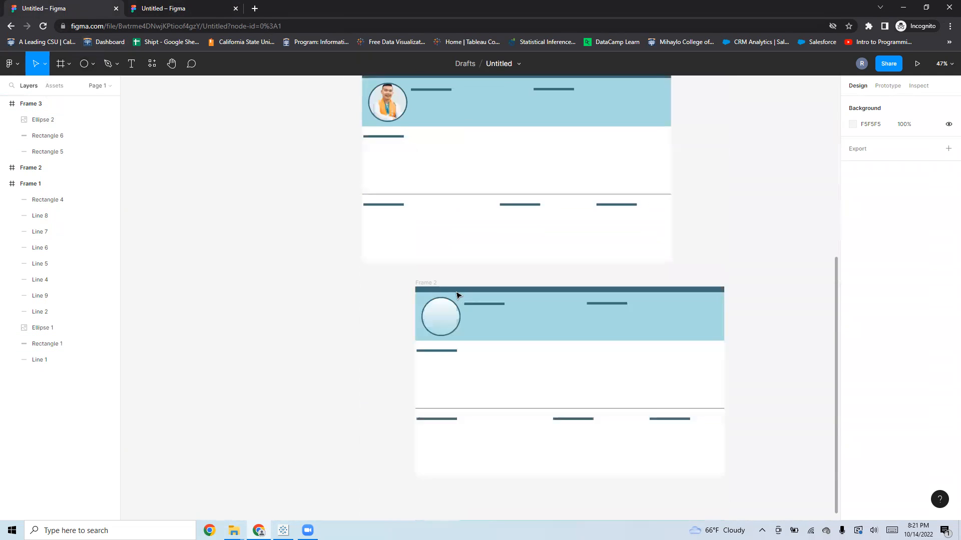
{"action": "scroll", "coordinate": [457, 295], "scroll_direction": "up", "scroll_amount": 1}
{"action": "left_click", "coordinate": [449, 233]}
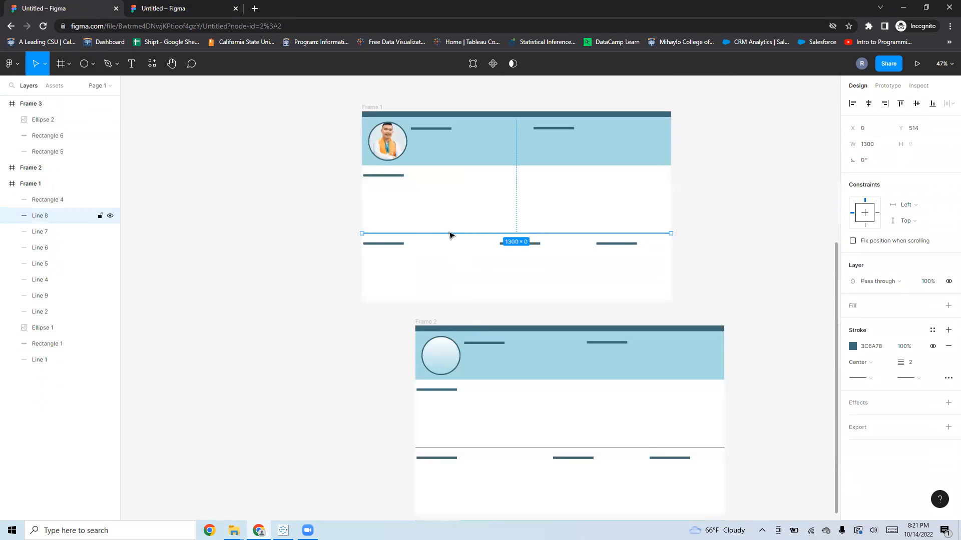
{"action": "scroll", "coordinate": [457, 315], "scroll_direction": "up", "scroll_amount": 4}
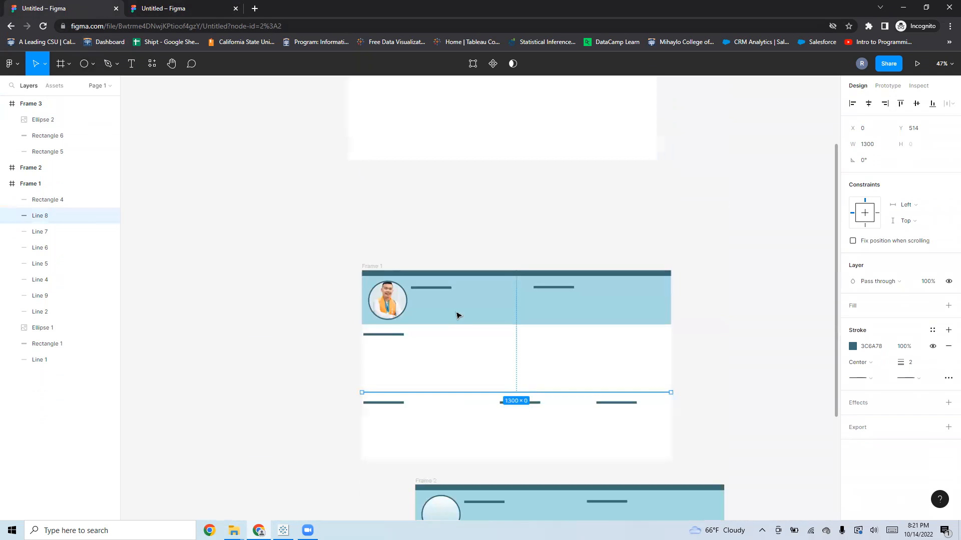
{"action": "scroll", "coordinate": [456, 316], "scroll_direction": "up", "scroll_amount": 5}
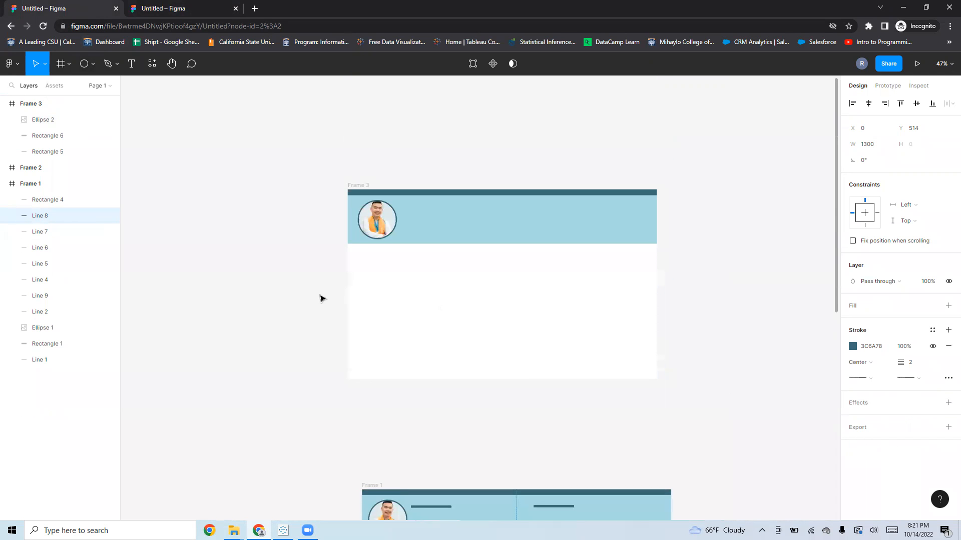
{"action": "left_click", "coordinate": [206, 268]}
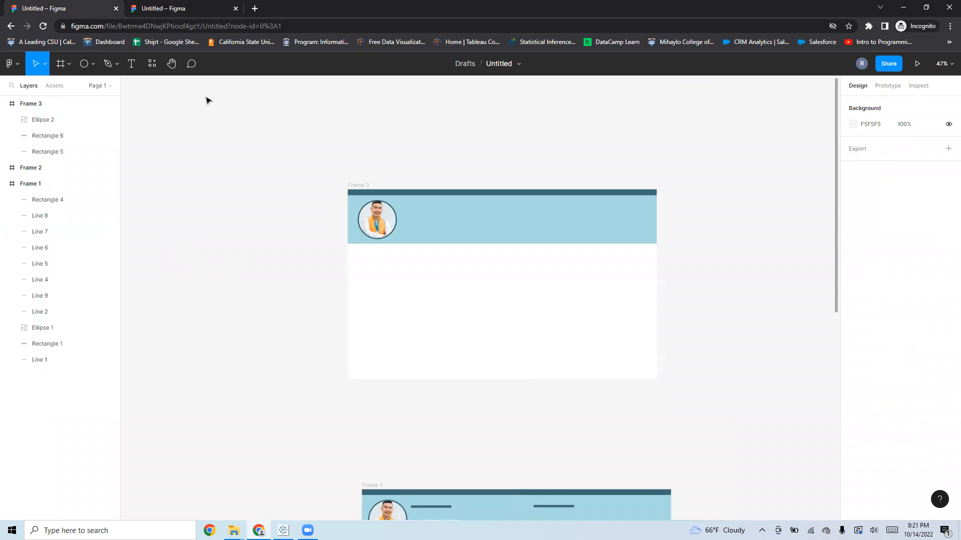
Step: Draw a divider line about 1300 wide across the full width of Frame 3, around Y 474 in the white area
{"action": "left_click", "coordinate": [497, 243]}
{"action": "left_click", "coordinate": [460, 295]}
{"action": "left_click", "coordinate": [69, 73]}
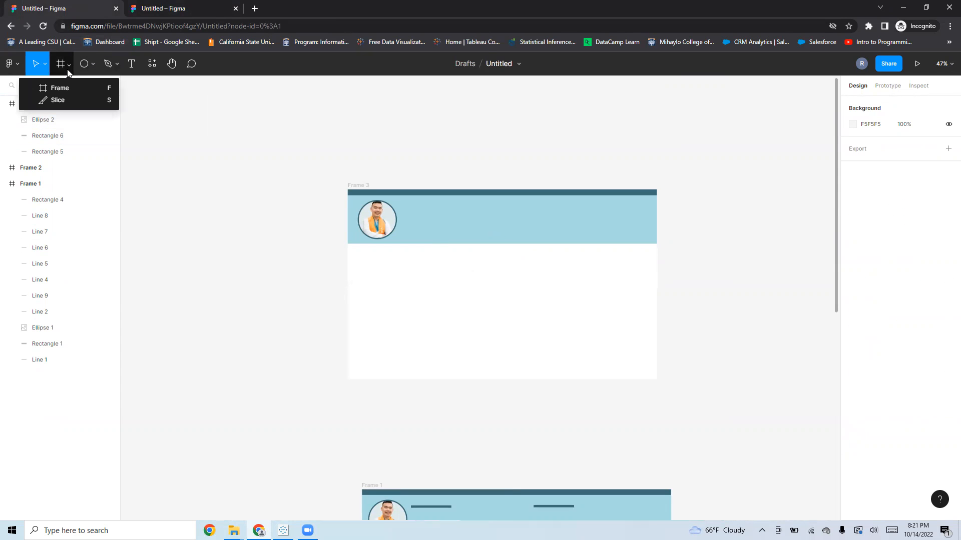
{"action": "left_click", "coordinate": [91, 69]}
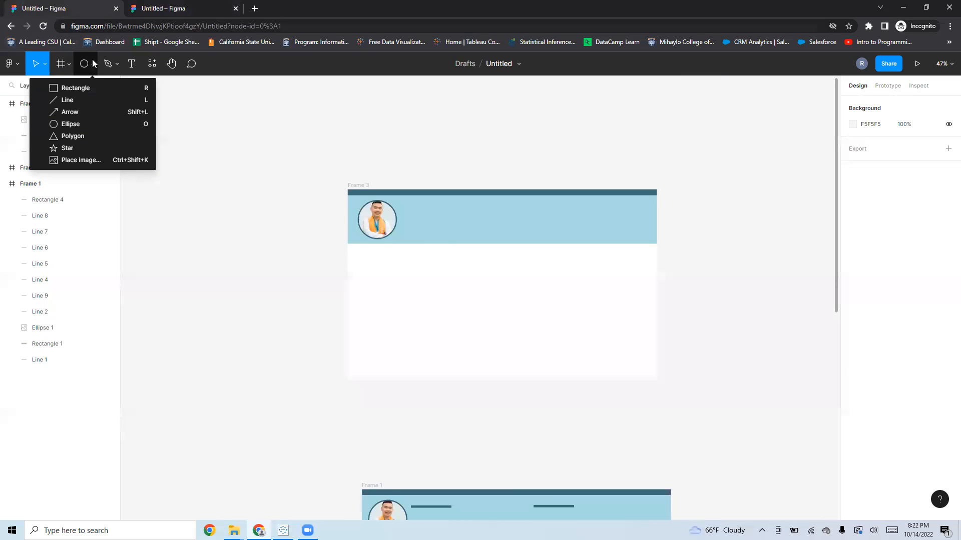
{"action": "left_click", "coordinate": [74, 97]}
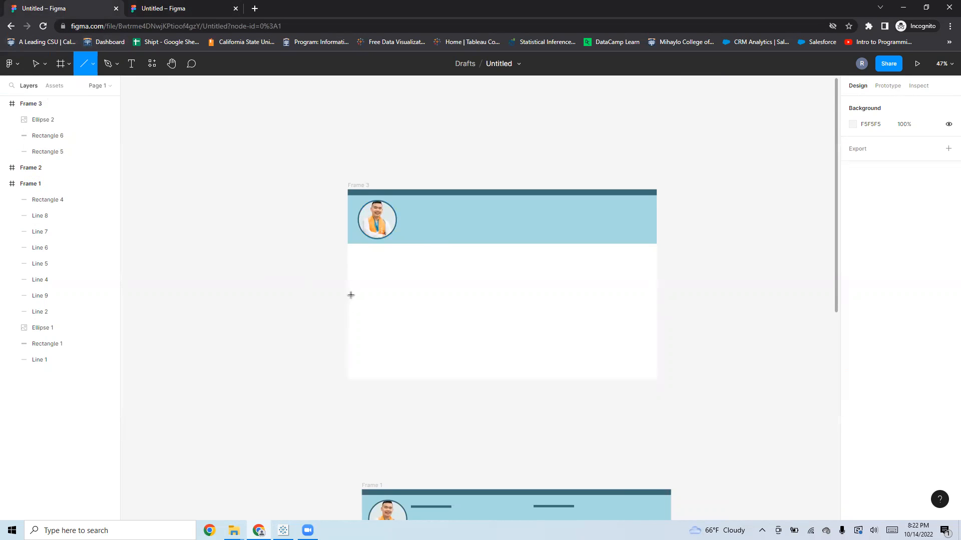
{"action": "mouse_move", "coordinate": [350, 302]}
{"action": "left_mouse_down"}
{"action": "mouse_move", "coordinate": [465, 311]}
{"action": "mouse_move", "coordinate": [657, 299]}
{"action": "left_mouse_up"}
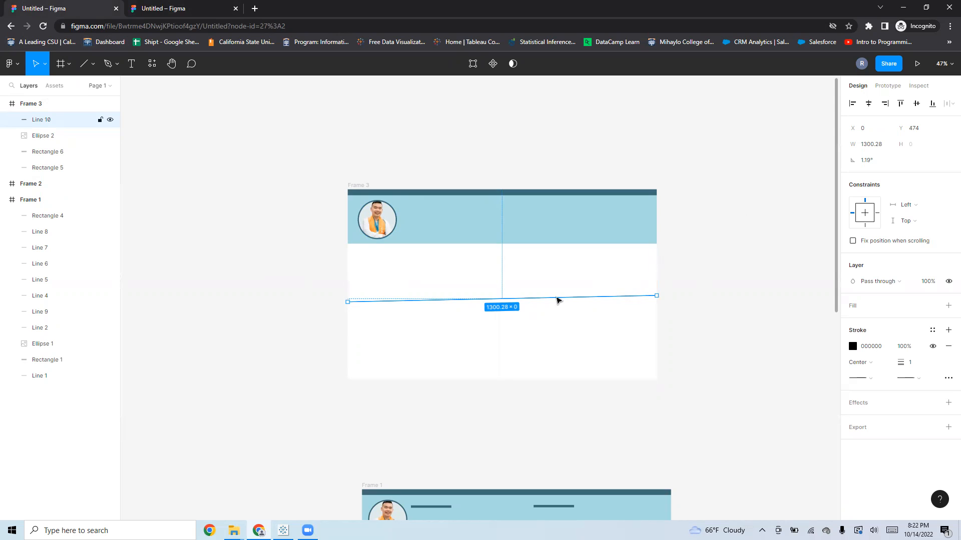
{"action": "scroll", "coordinate": [558, 299], "scroll_direction": "down", "scroll_amount": 1}
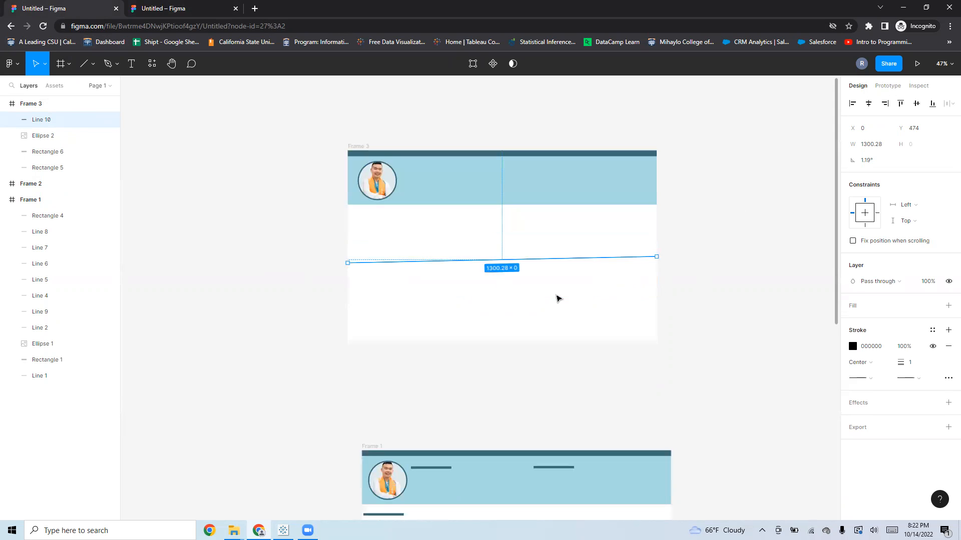
Step: Set the Y position of Frame 3's divider line to 514
{"action": "scroll", "coordinate": [557, 297], "scroll_direction": "down", "scroll_amount": 2}
{"action": "scroll", "coordinate": [557, 295], "scroll_direction": "up", "scroll_amount": 1}
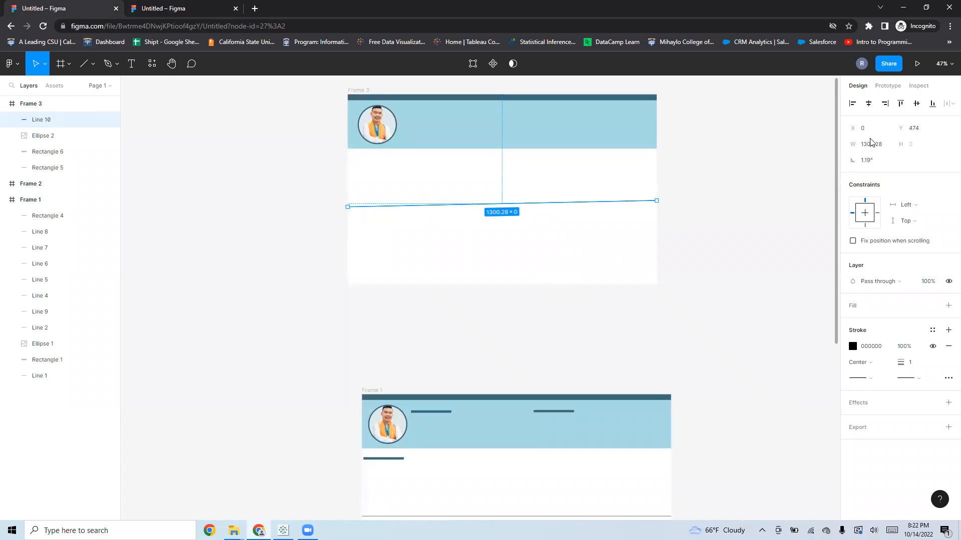
{"action": "left_click", "coordinate": [923, 132]}
{"action": "type", "text": "514"}
{"action": "key", "text": "Return"}
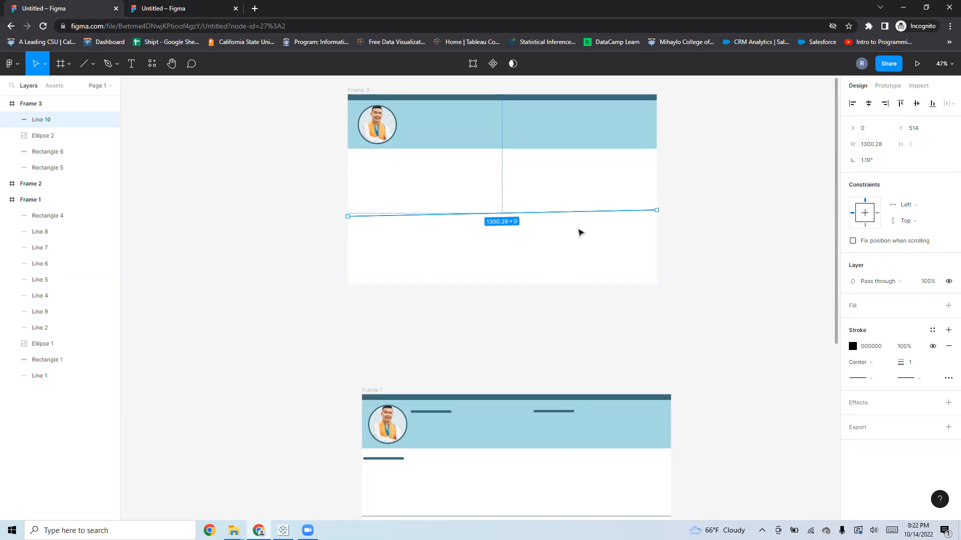
{"action": "left_click", "coordinate": [575, 232]}
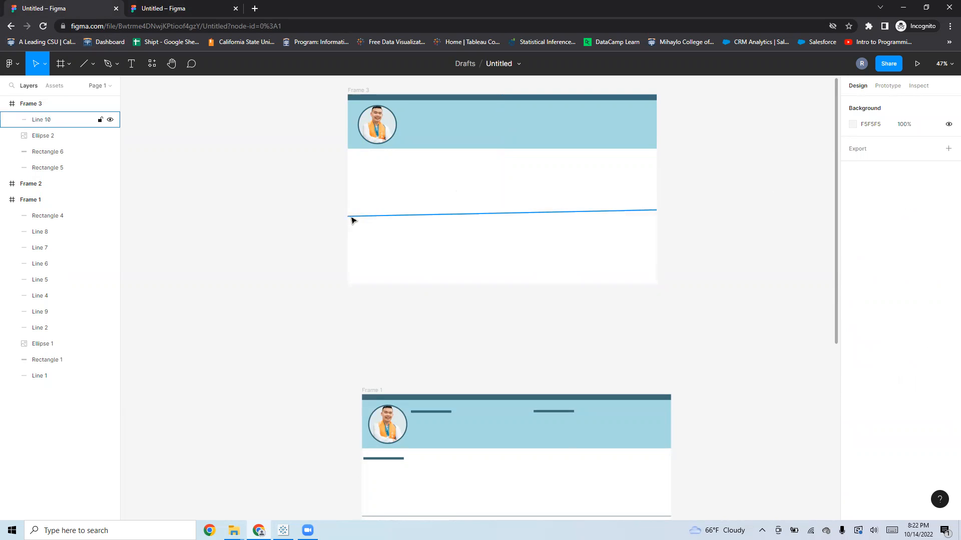
Step: Straighten Frame 3's slanted divider line by setting its rotation to 0°
{"action": "left_click", "coordinate": [618, 215]}
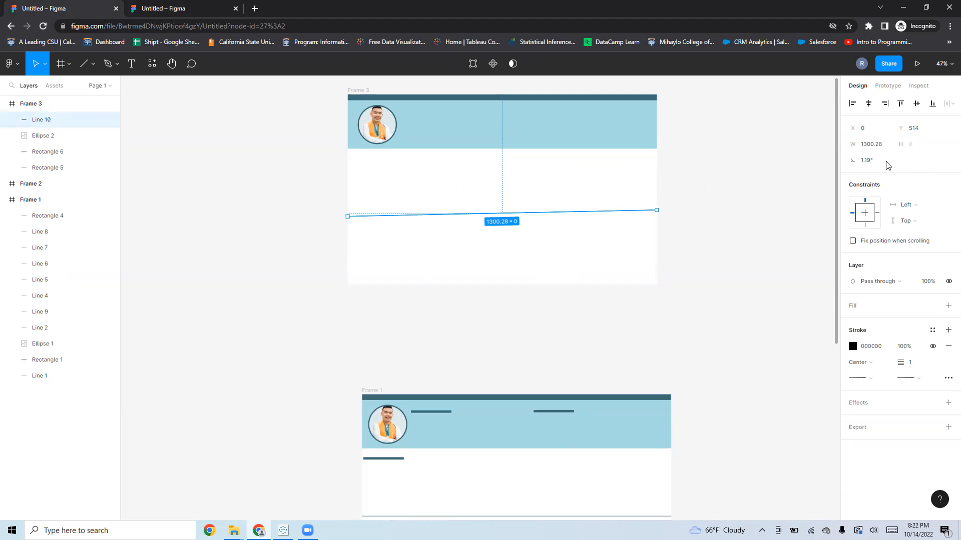
{"action": "left_click", "coordinate": [868, 161]}
{"action": "type", "text": "0"}
{"action": "key", "text": "Return"}
{"action": "left_click", "coordinate": [724, 247]}
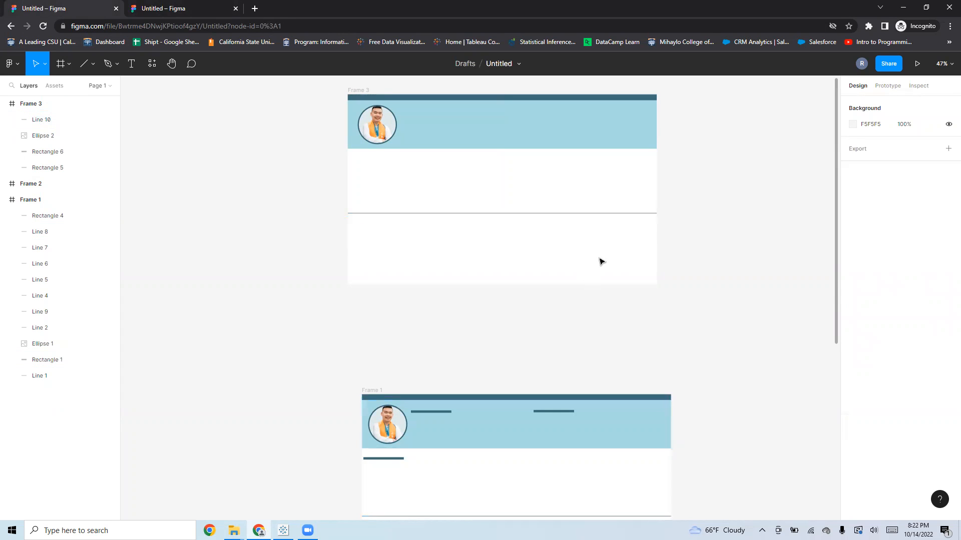
{"action": "left_click", "coordinate": [622, 213]}
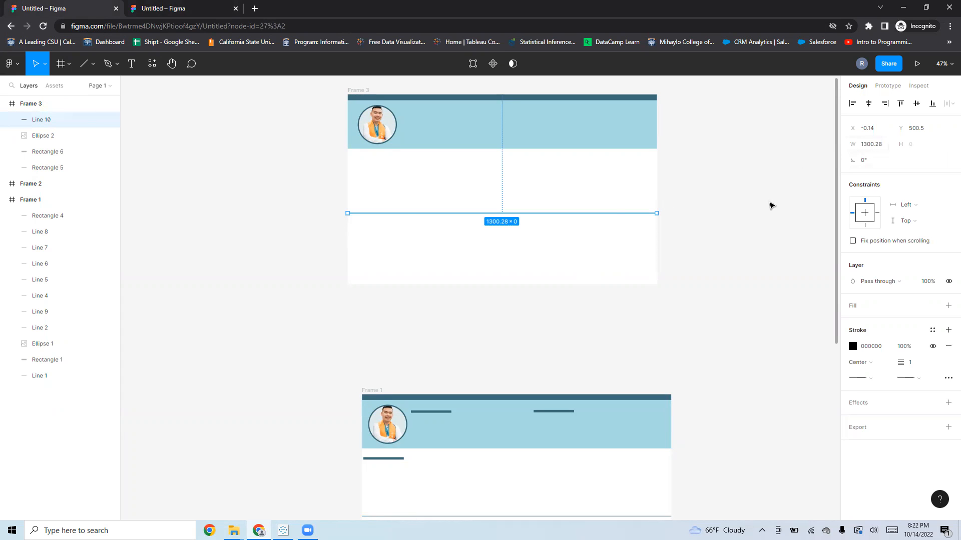
{"action": "left_click", "coordinate": [738, 206]}
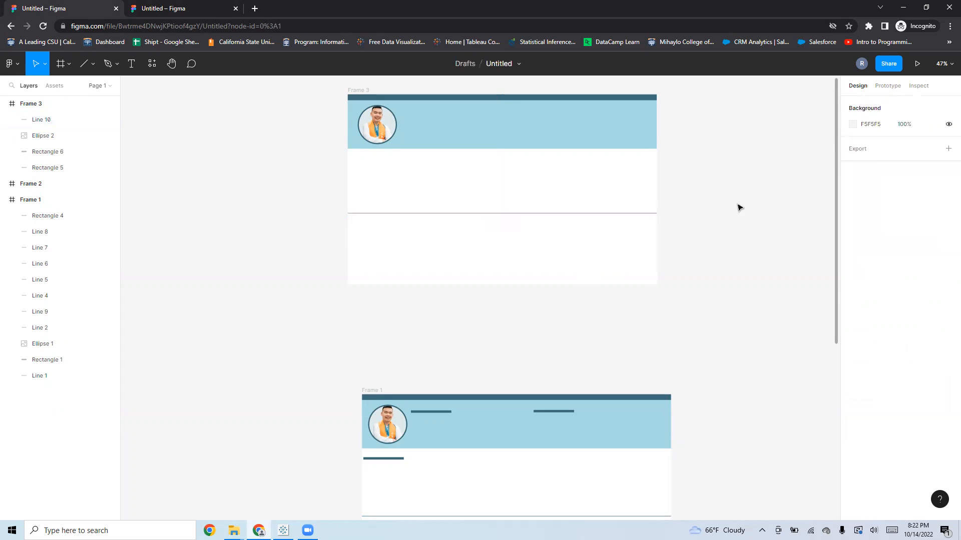
Step: Check the position of Frame 1's divider line and set the Y position of Frame 3's divider to 514 to match
{"action": "left_click", "coordinate": [645, 214]}
{"action": "scroll", "coordinate": [645, 216], "scroll_direction": "down", "scroll_amount": 1}
{"action": "left_click", "coordinate": [542, 498]}
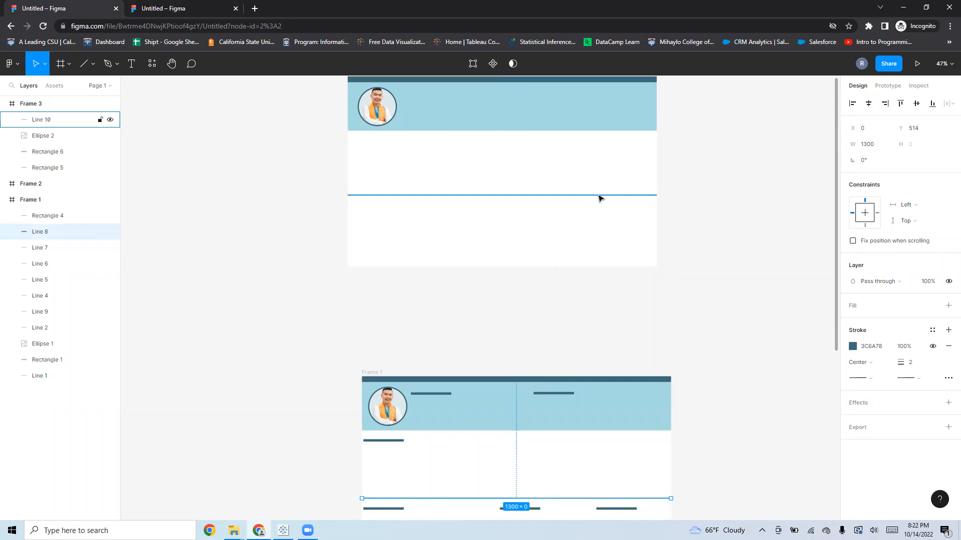
{"action": "left_click", "coordinate": [600, 196]}
{"action": "left_click", "coordinate": [915, 128]}
{"action": "type", "text": "514"}
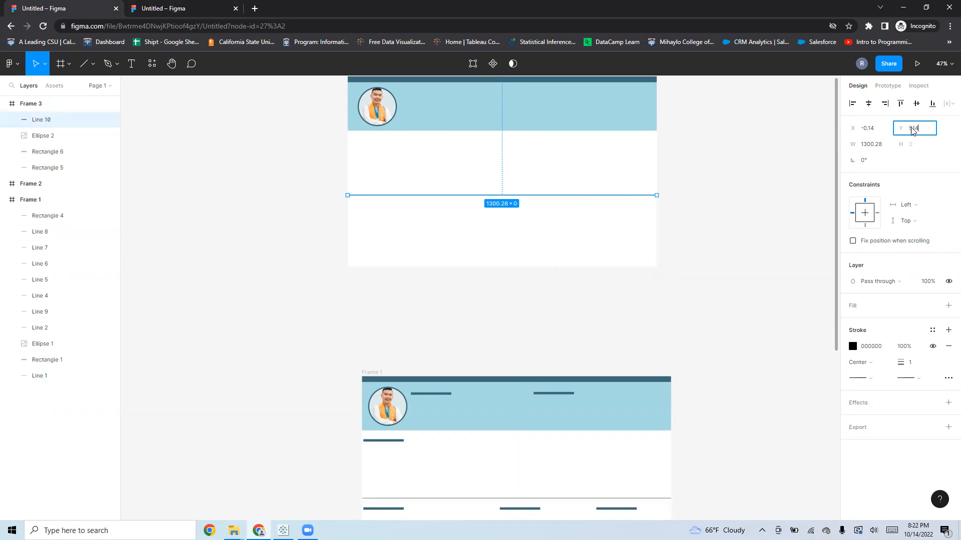
{"action": "key", "text": "Return"}
{"action": "left_click", "coordinate": [874, 131]}
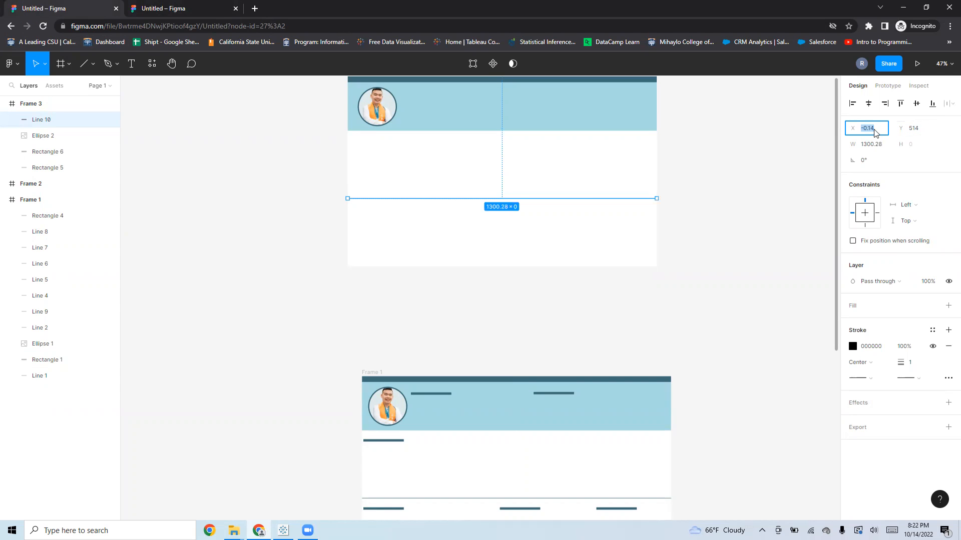
{"action": "left_click", "coordinate": [736, 198]}
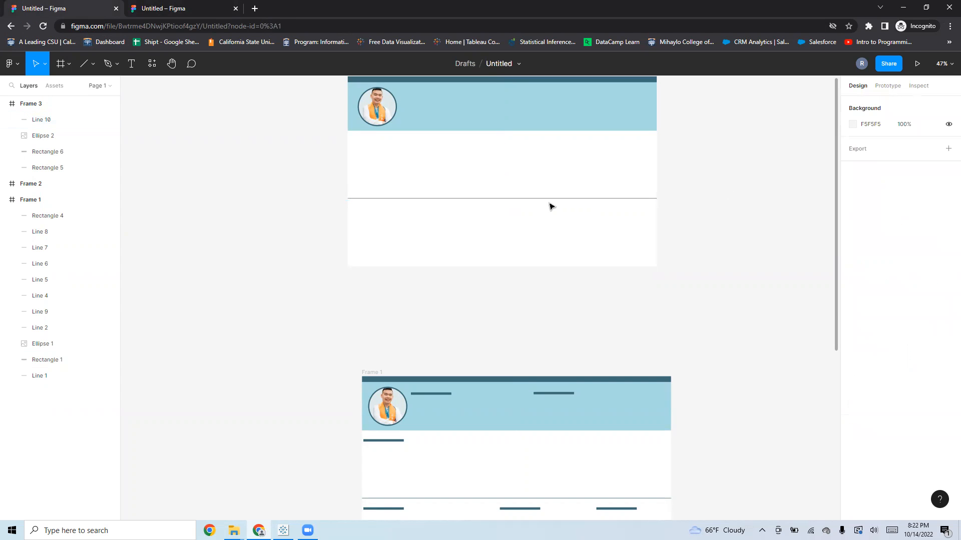
Step: Set the stroke of Frame 3's divider line to colour 3C6A78 and thickness 2, matching Frame 1's divider
{"action": "left_click", "coordinate": [554, 198]}
{"action": "left_click", "coordinate": [729, 207]}
{"action": "scroll", "coordinate": [595, 206], "scroll_direction": "down", "scroll_amount": 1}
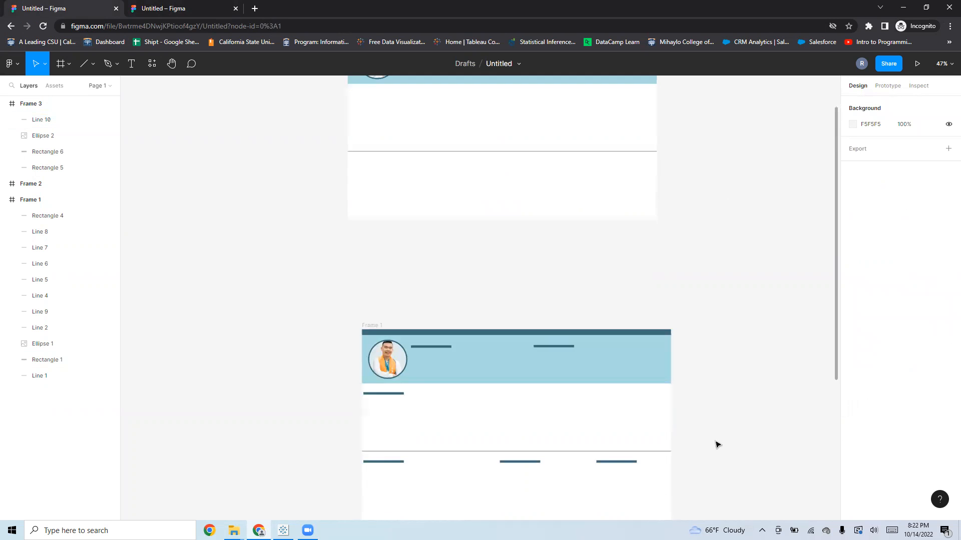
{"action": "left_click", "coordinate": [477, 451]}
{"action": "scroll", "coordinate": [477, 313], "scroll_direction": "up", "scroll_amount": 3}
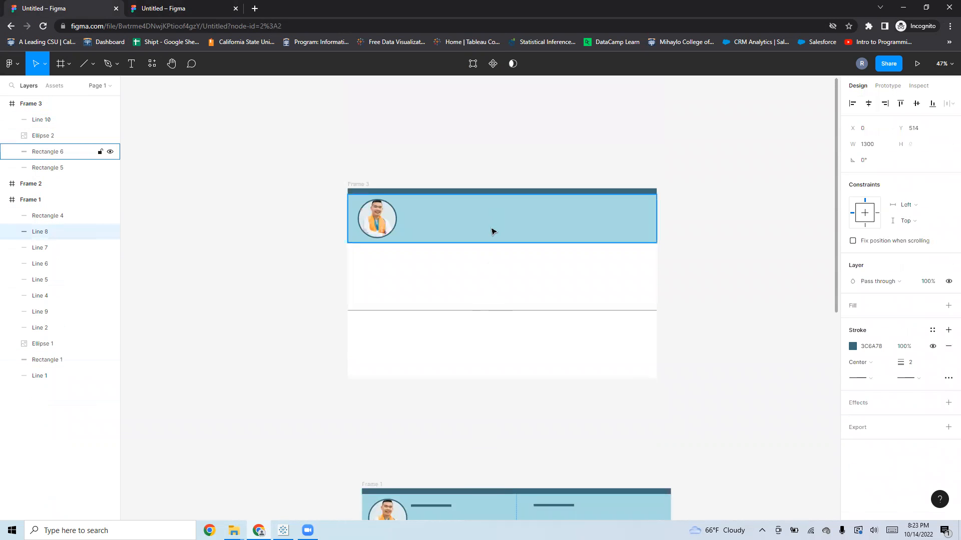
{"action": "left_click", "coordinate": [489, 311]}
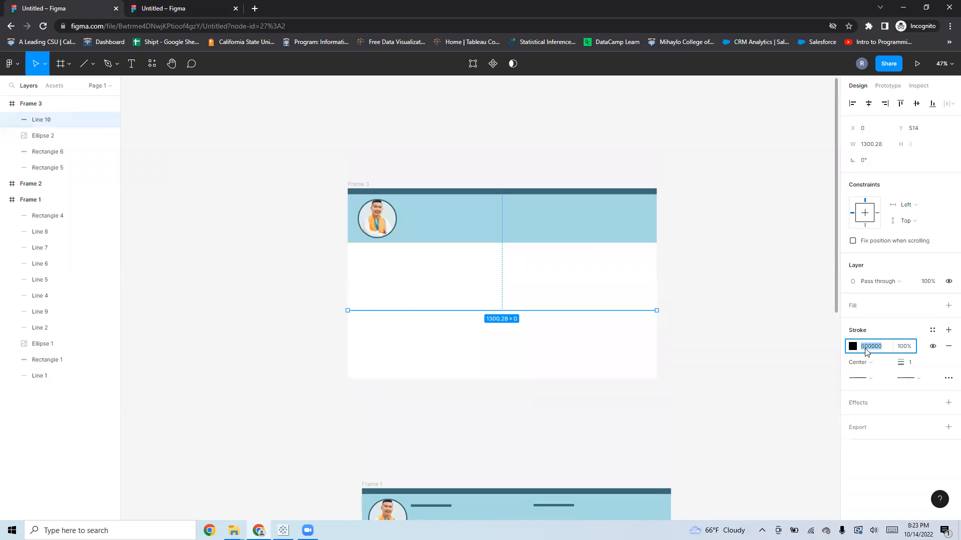
{"action": "left_click", "coordinate": [852, 347]}
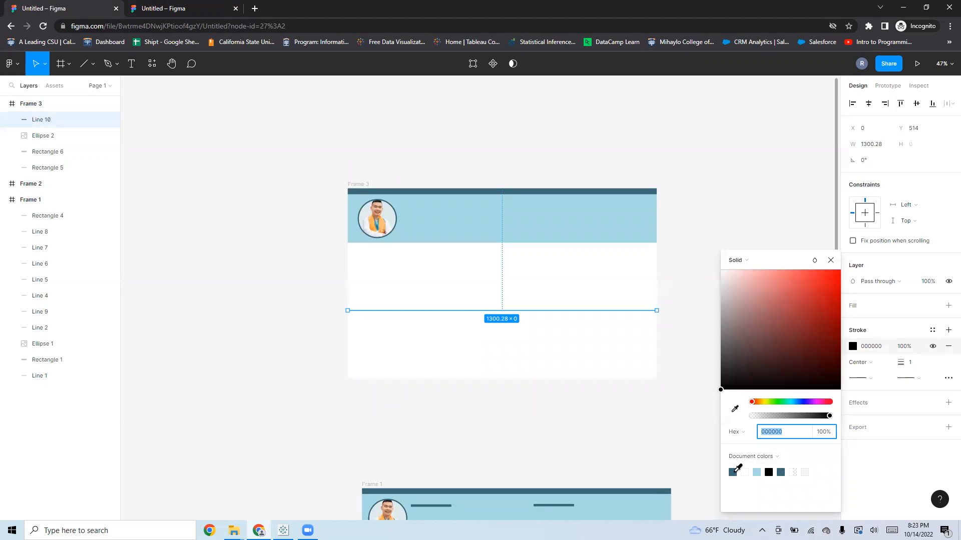
{"action": "left_click", "coordinate": [733, 472]}
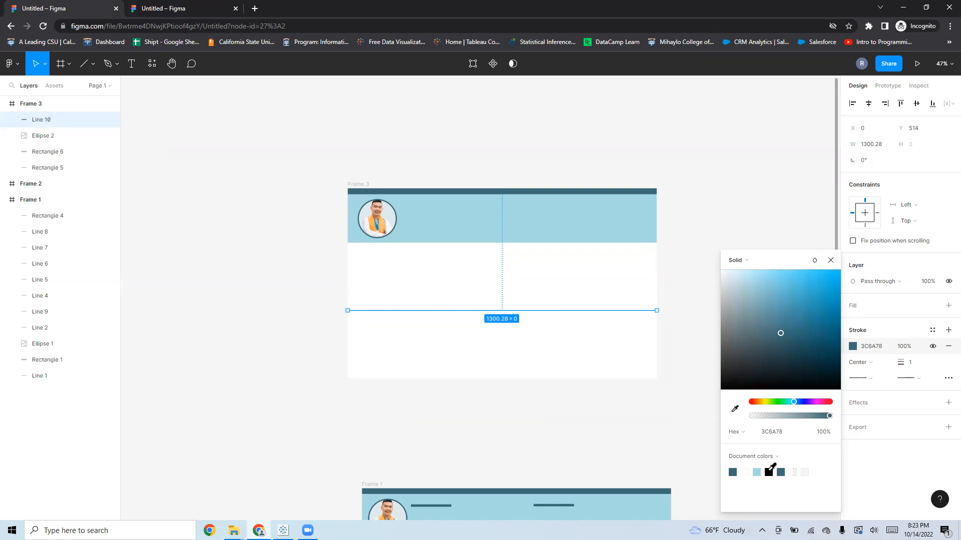
{"action": "left_click", "coordinate": [830, 260]}
{"action": "left_click", "coordinate": [911, 364]}
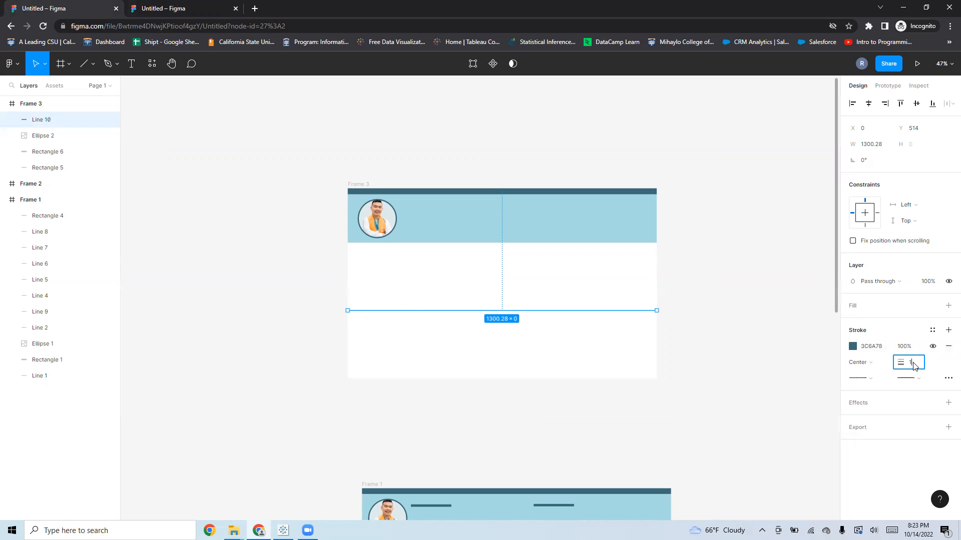
{"action": "key", "text": "Return"}
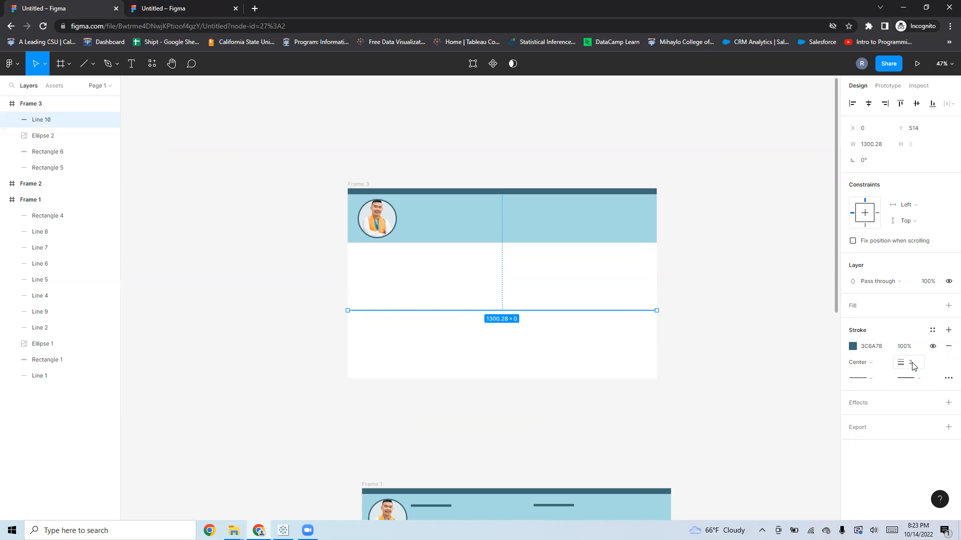
{"action": "left_click", "coordinate": [774, 303]}
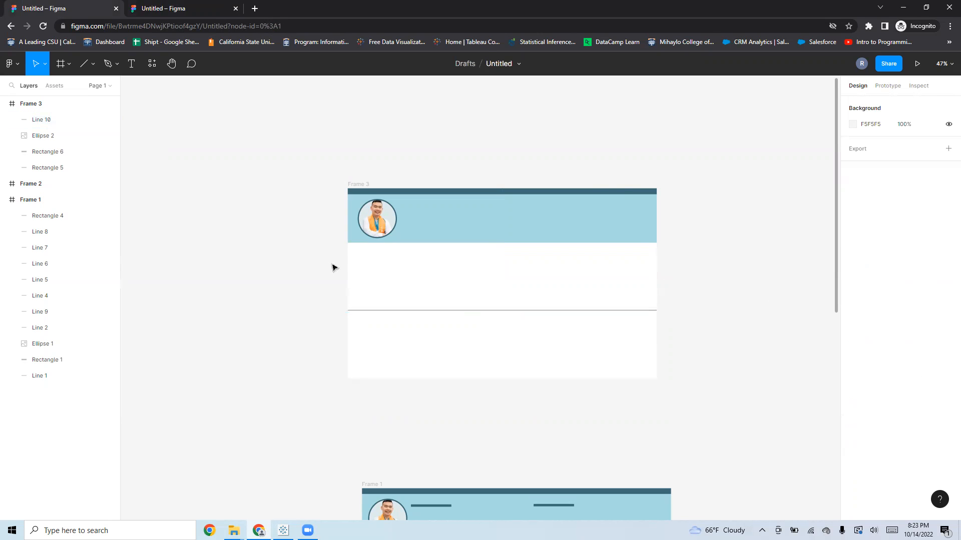
Step: Examine the size and stroke of the short line beside Frame 1's portrait, and its use under the headings in the Tableau dashboard
{"action": "scroll", "coordinate": [332, 265], "scroll_direction": "down", "scroll_amount": 3}
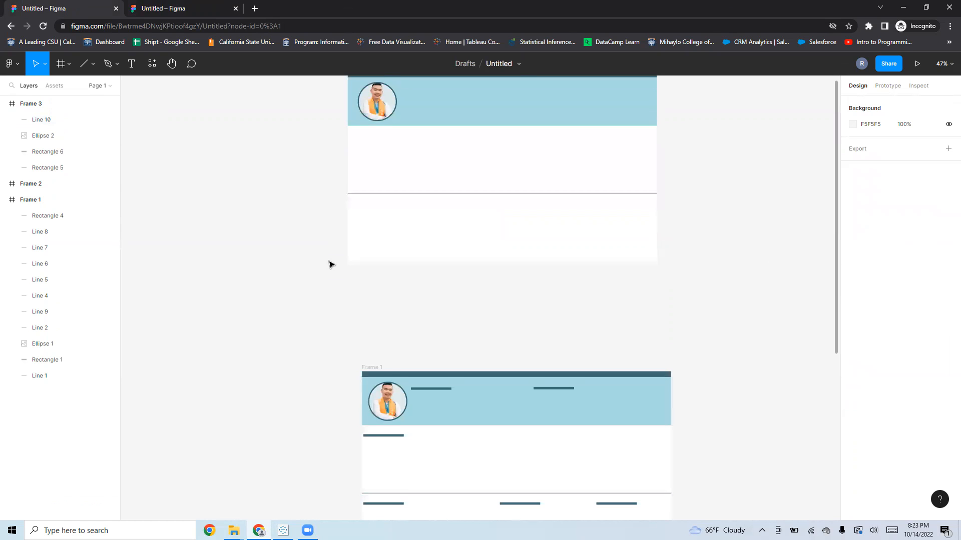
{"action": "scroll", "coordinate": [333, 270], "scroll_direction": "down", "scroll_amount": 1}
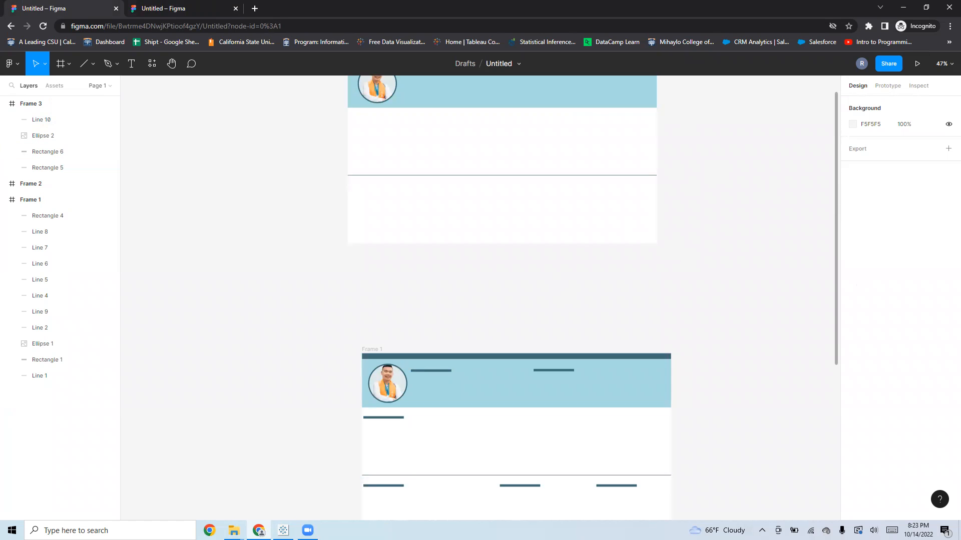
{"action": "left_click", "coordinate": [439, 376]}
{"action": "scroll", "coordinate": [358, 253], "scroll_direction": "up", "scroll_amount": 1}
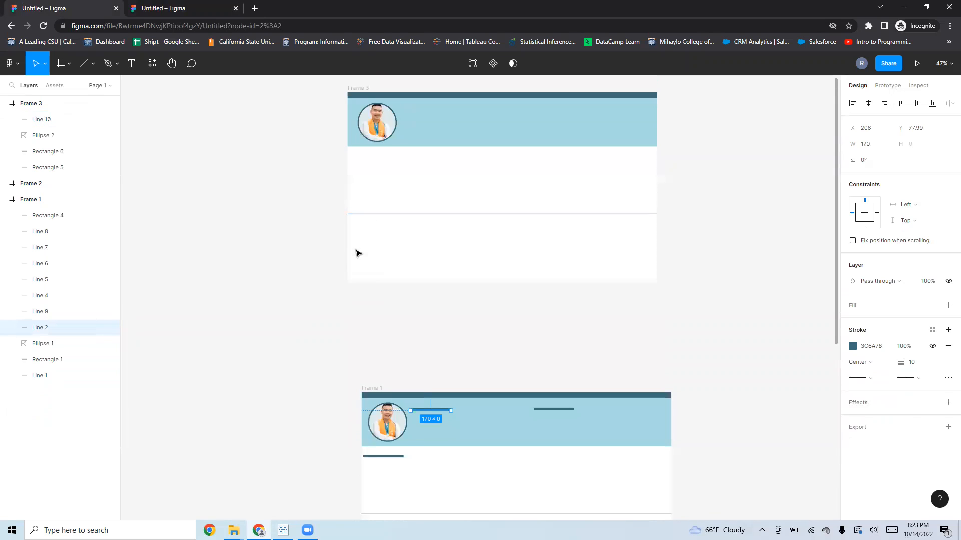
{"action": "left_click", "coordinate": [284, 531]}
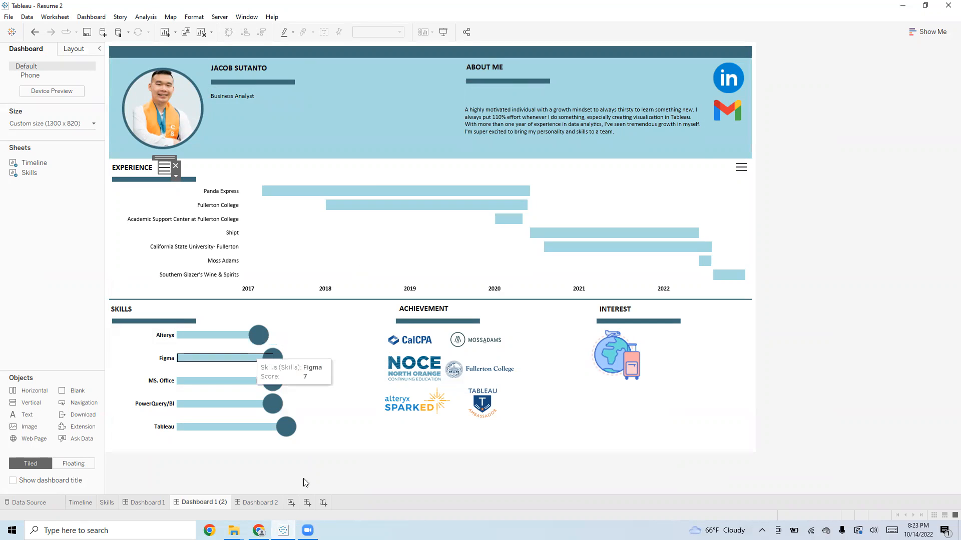
{"action": "left_click", "coordinate": [258, 530]}
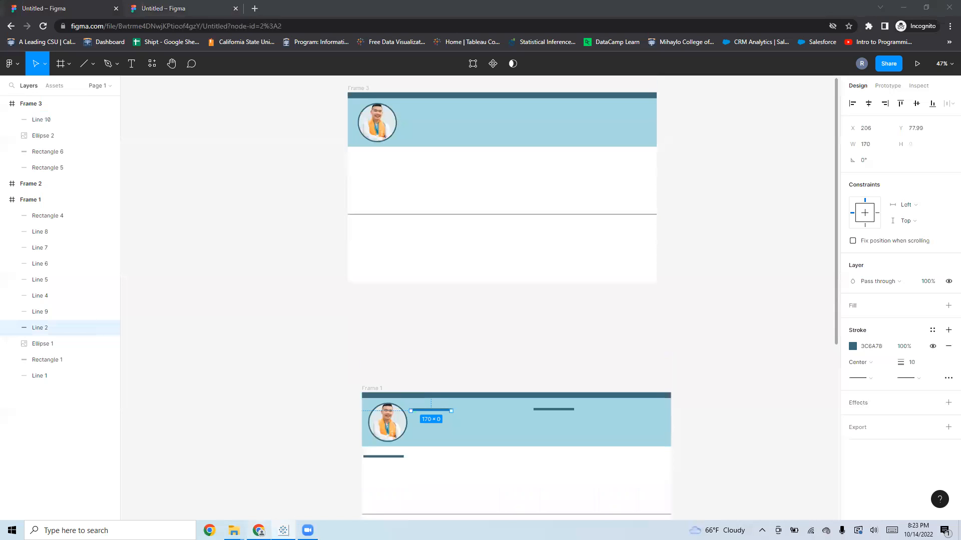
Step: Draw a short line about 179 wide in Frame 3's header, beside the upper part of the portrait circle
{"action": "scroll", "coordinate": [545, 244], "scroll_direction": "up", "scroll_amount": 3}
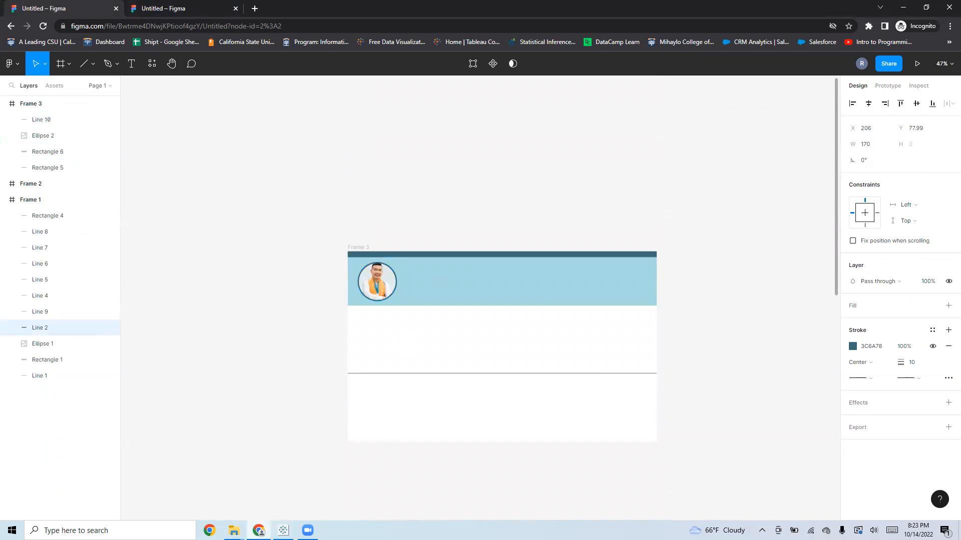
{"action": "left_click", "coordinate": [315, 140]}
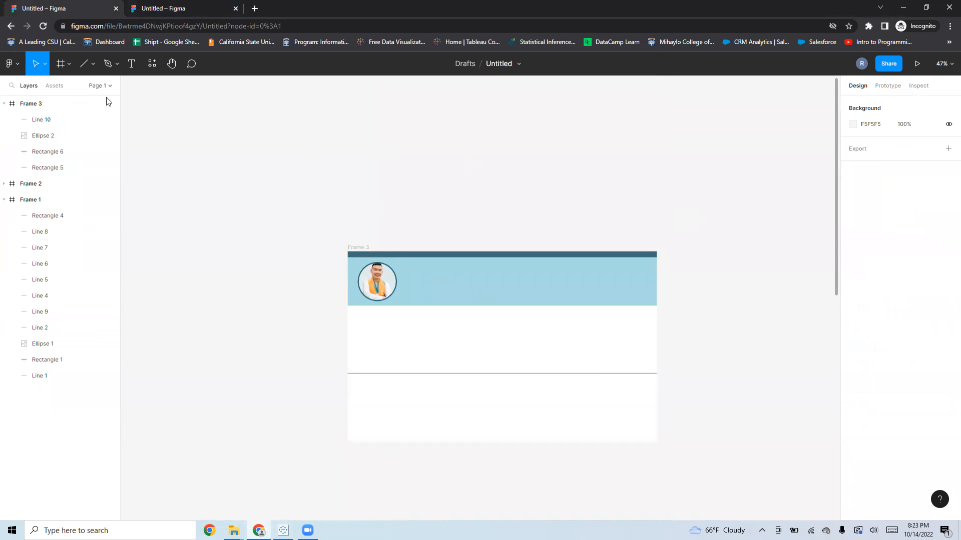
{"action": "left_click", "coordinate": [93, 70]}
{"action": "left_click", "coordinate": [84, 102]}
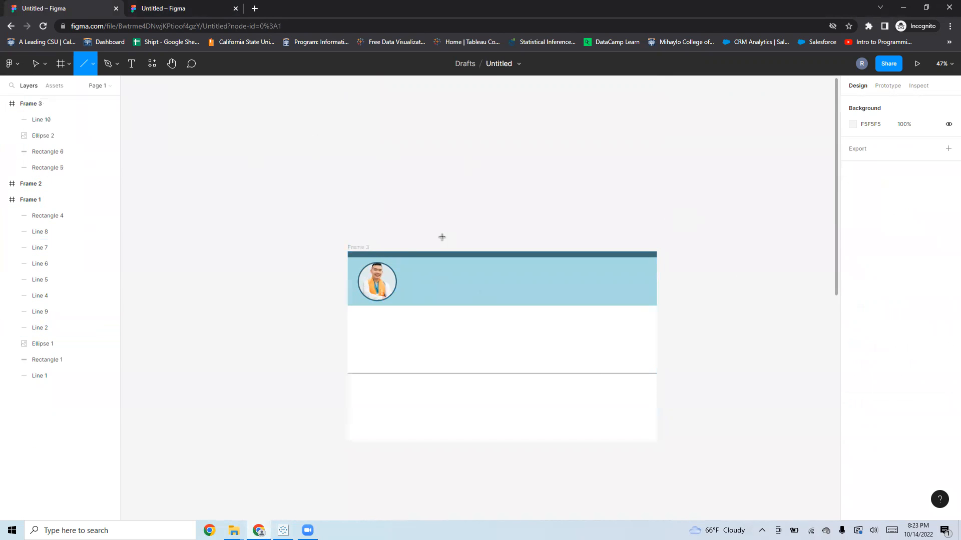
{"action": "left_click_drag", "start_coordinate": [404, 273], "coordinate": [447, 273]}
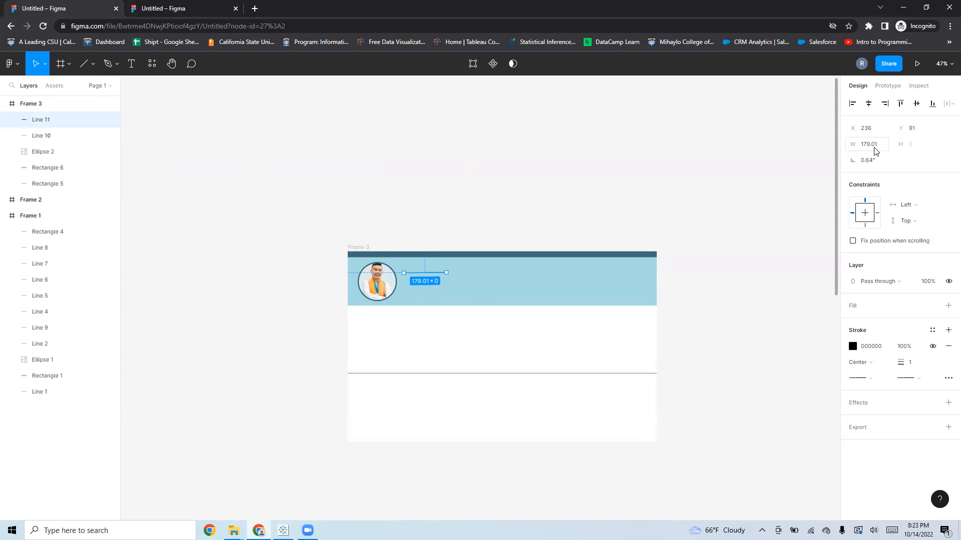
Step: Set the short header line in Frame 3 to width 170, matching its Frame 1 counterpart, and rotation 0°
{"action": "scroll", "coordinate": [554, 311], "scroll_direction": "down", "scroll_amount": 7}
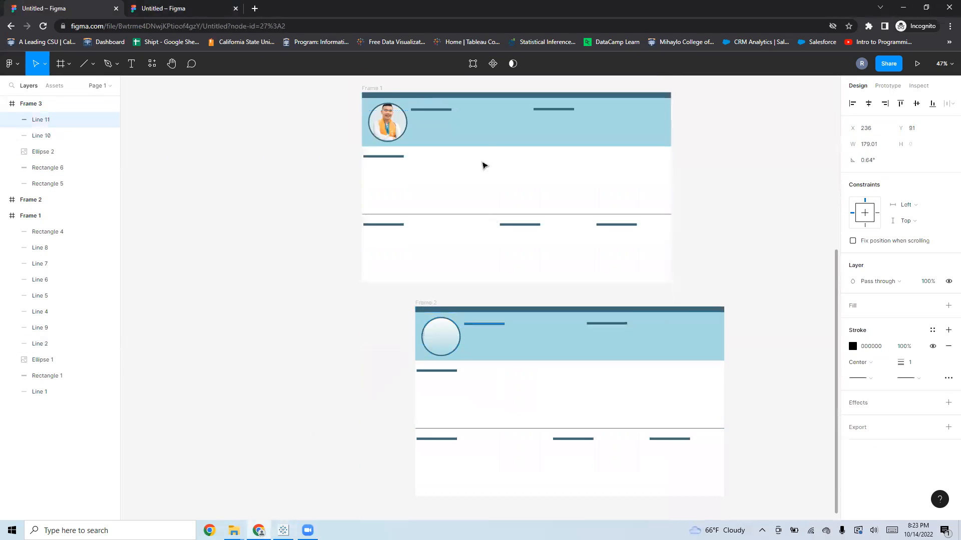
{"action": "left_click", "coordinate": [449, 111]}
{"action": "scroll", "coordinate": [465, 208], "scroll_direction": "up", "scroll_amount": 7}
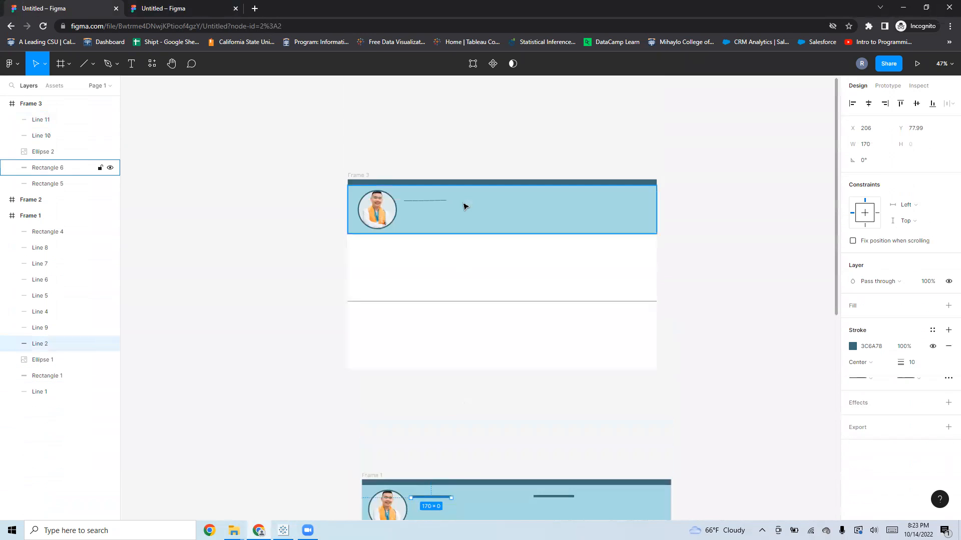
{"action": "left_click", "coordinate": [427, 240]}
{"action": "left_click", "coordinate": [880, 148]}
{"action": "type", "text": "170"}
{"action": "key", "text": "Return"}
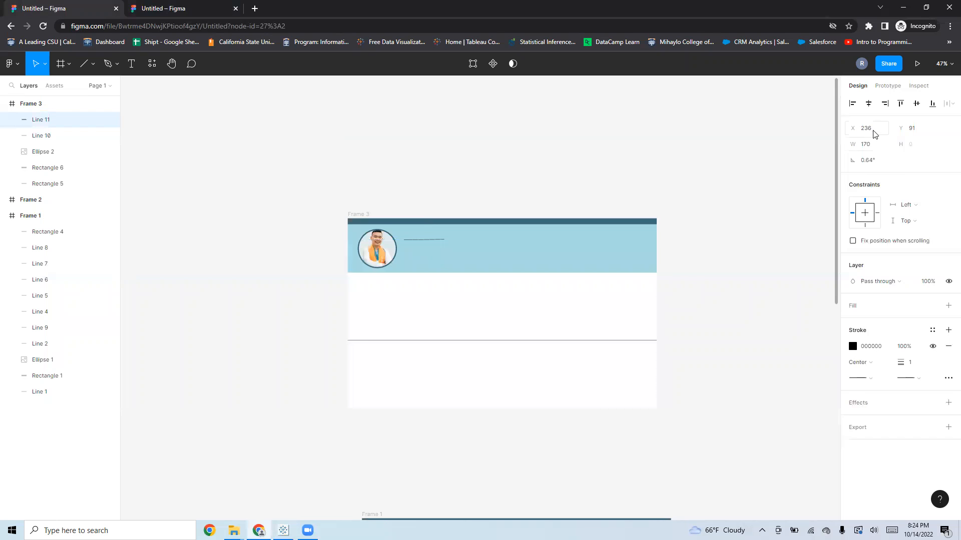
{"action": "left_click", "coordinate": [868, 160]}
{"action": "type", "text": "0"}
{"action": "key", "text": "Return"}
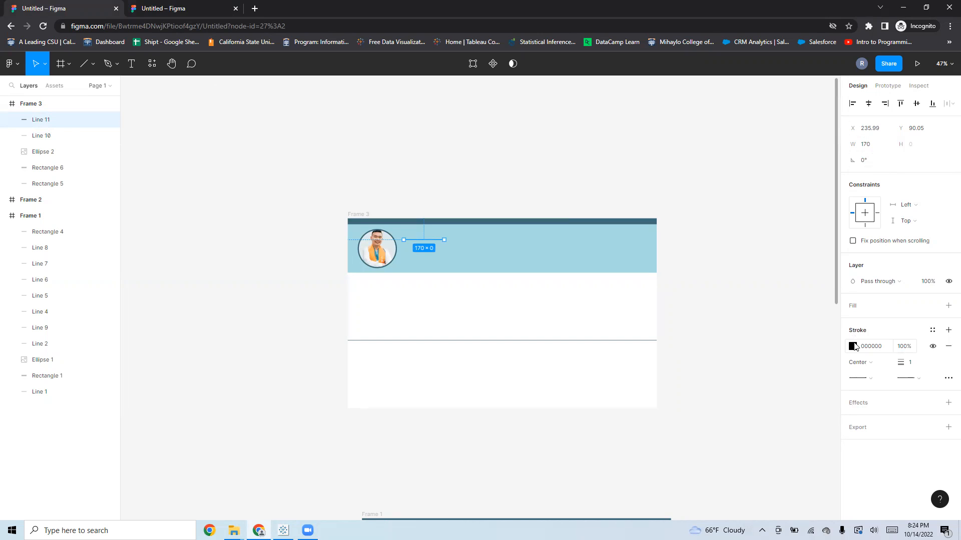
Step: Set the short header line's stroke in Frame 3 to colour 3C6A78 and thickness 10
{"action": "left_click", "coordinate": [853, 346]}
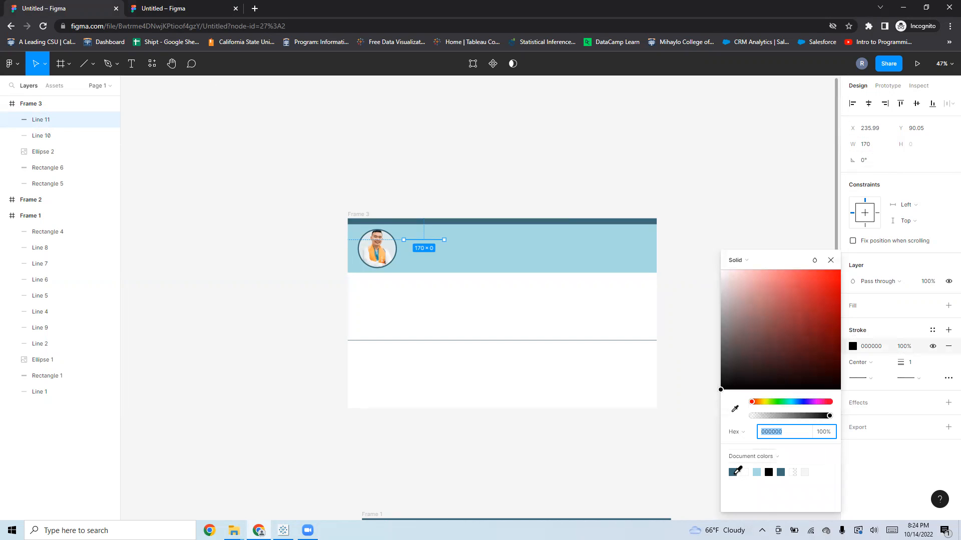
{"action": "left_click", "coordinate": [733, 472]}
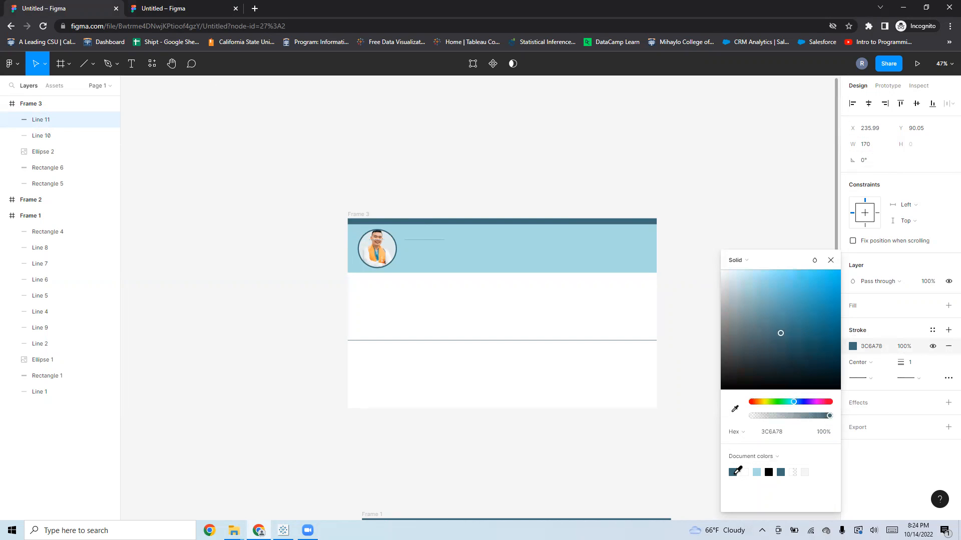
{"action": "left_click", "coordinate": [831, 261]}
{"action": "left_click", "coordinate": [911, 368]}
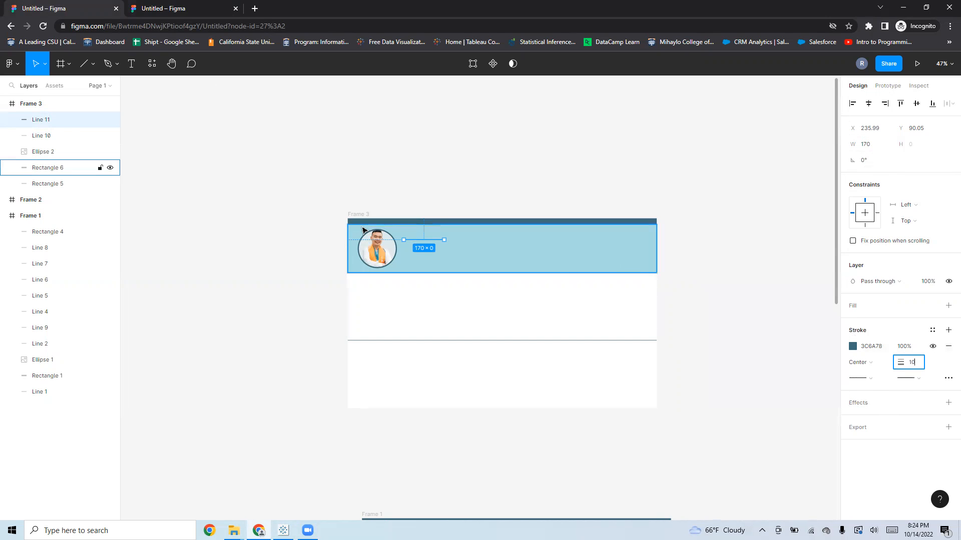
{"action": "left_click", "coordinate": [498, 156]}
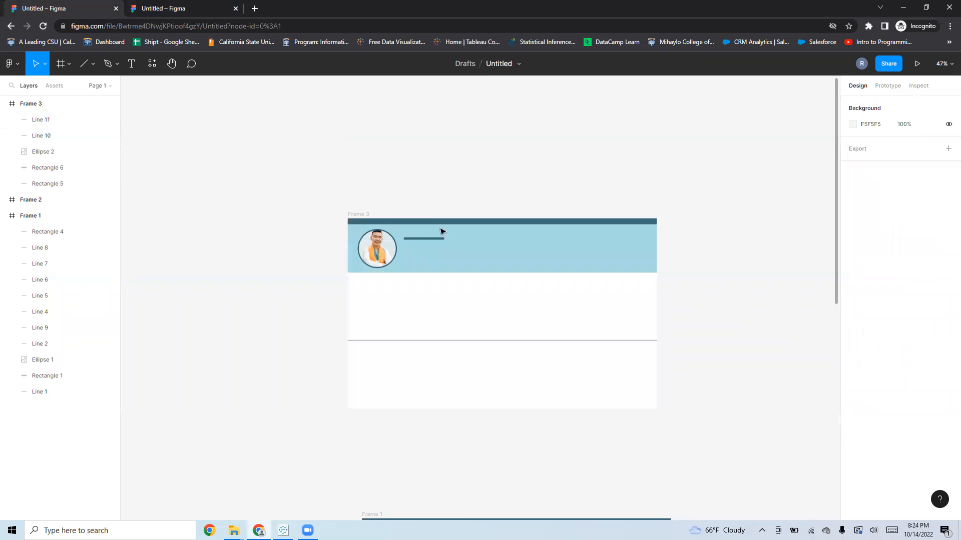
Step: Duplicate Frame 3's short header line and place the copy level with it across the header at about X 832, Y 90
{"action": "left_click", "coordinate": [425, 240]}
{"action": "scroll", "coordinate": [488, 287], "scroll_direction": "down", "scroll_amount": 1}
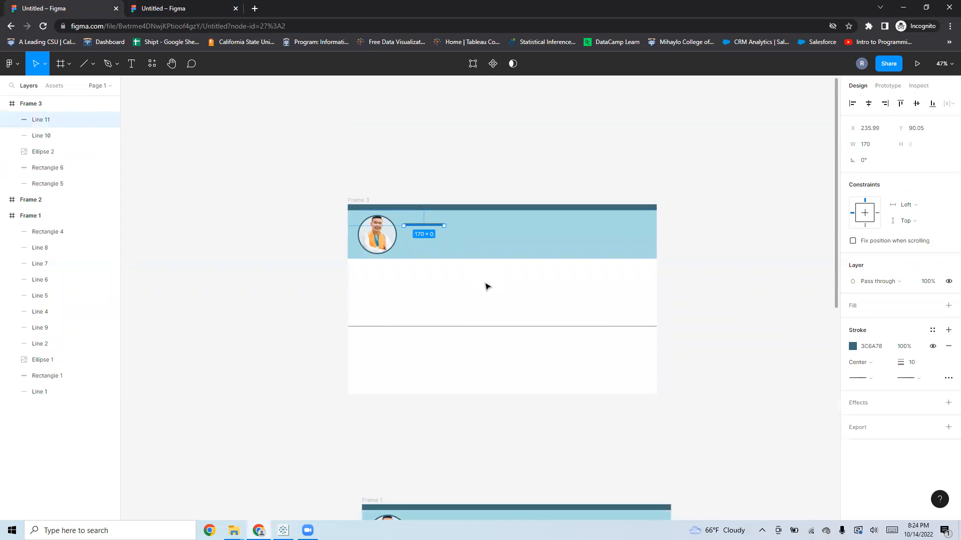
{"action": "scroll", "coordinate": [488, 287], "scroll_direction": "down", "scroll_amount": 5}
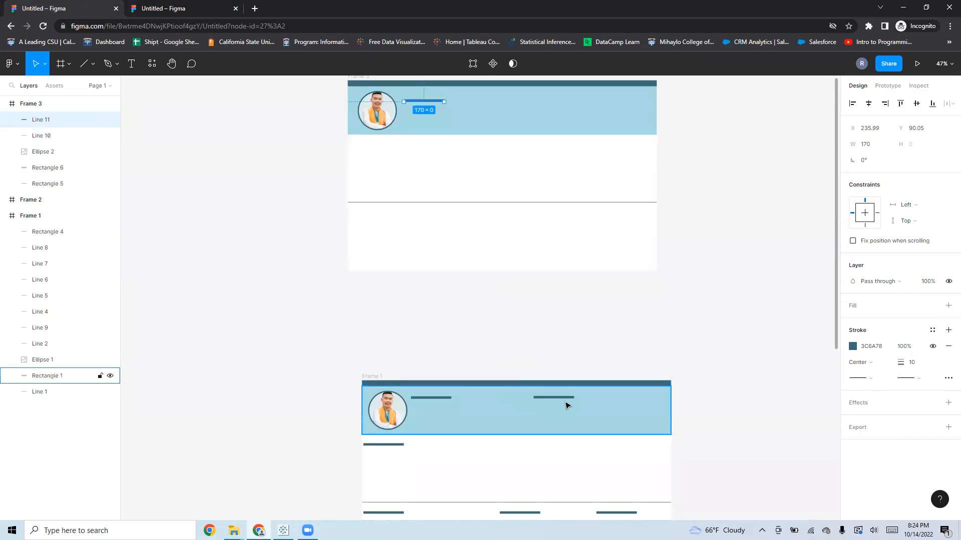
{"action": "scroll", "coordinate": [567, 404], "scroll_direction": "down", "scroll_amount": 1}
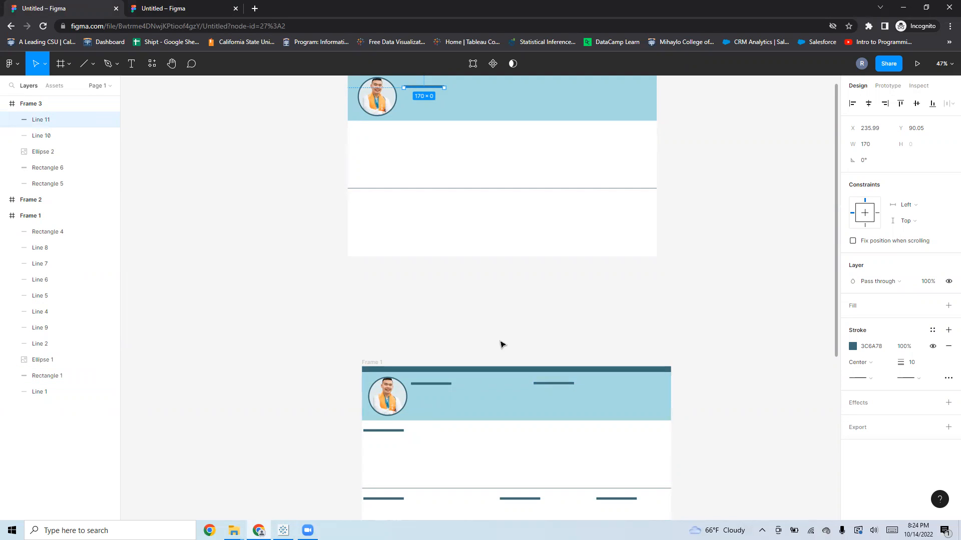
{"action": "scroll", "coordinate": [559, 370], "scroll_direction": "up", "scroll_amount": 2}
{"action": "scroll", "coordinate": [428, 205], "scroll_direction": "up", "scroll_amount": 3}
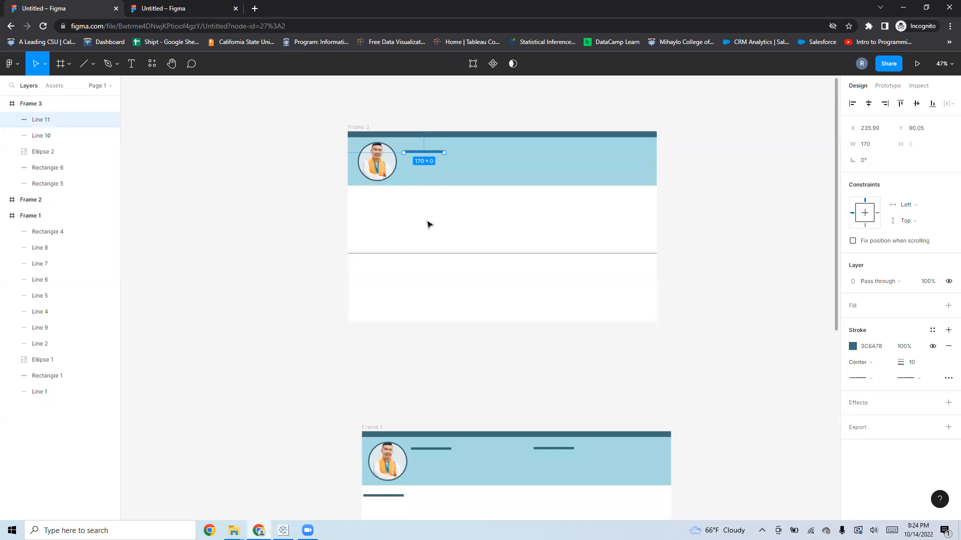
{"action": "left_click", "coordinate": [522, 168]}
{"action": "key", "text": "ctrl+v"}
{"action": "left_click_drag", "start_coordinate": [430, 154], "coordinate": [569, 153]}
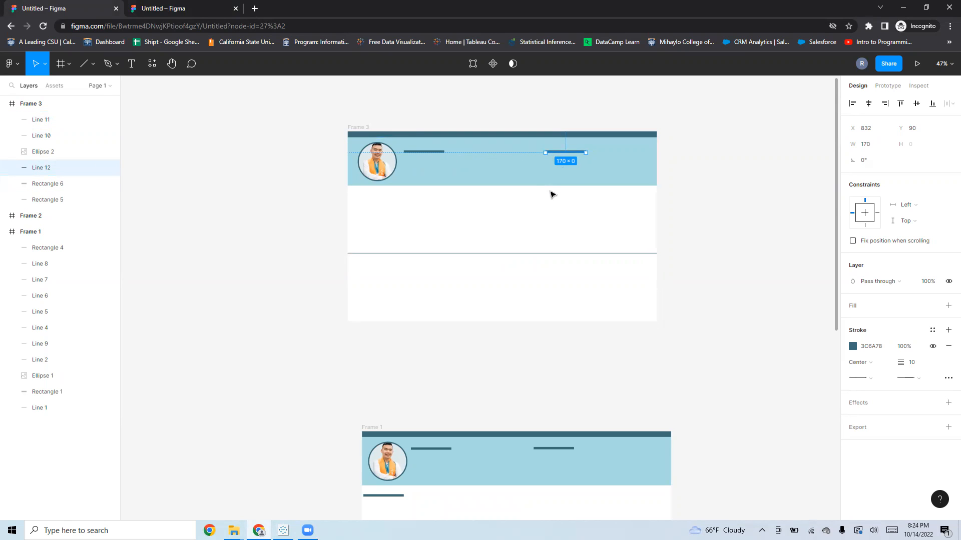
Step: Duplicate the short line beside the portrait and place the copy just below Frame 3's header at about X 19, Y 282
{"action": "scroll", "coordinate": [552, 194], "scroll_direction": "down", "scroll_amount": 1}
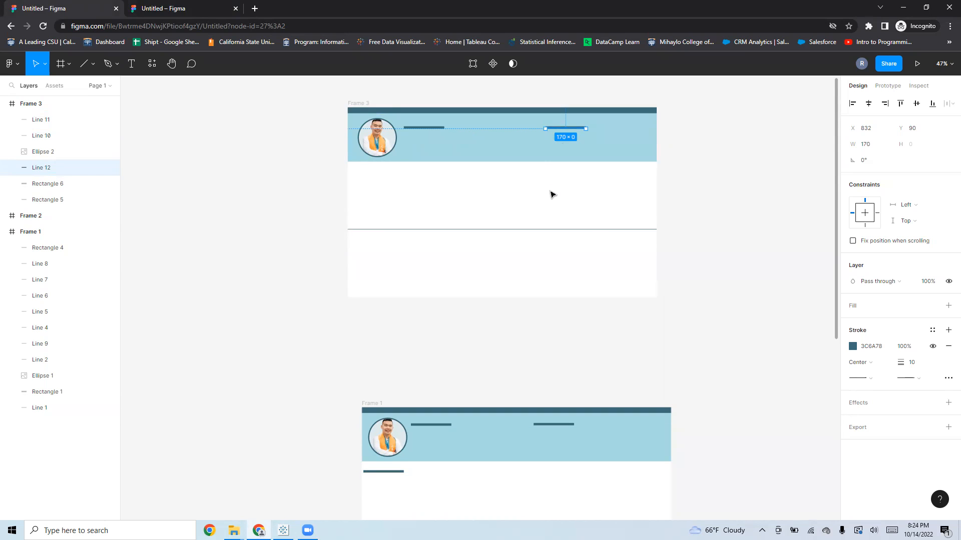
{"action": "left_click", "coordinate": [431, 128]}
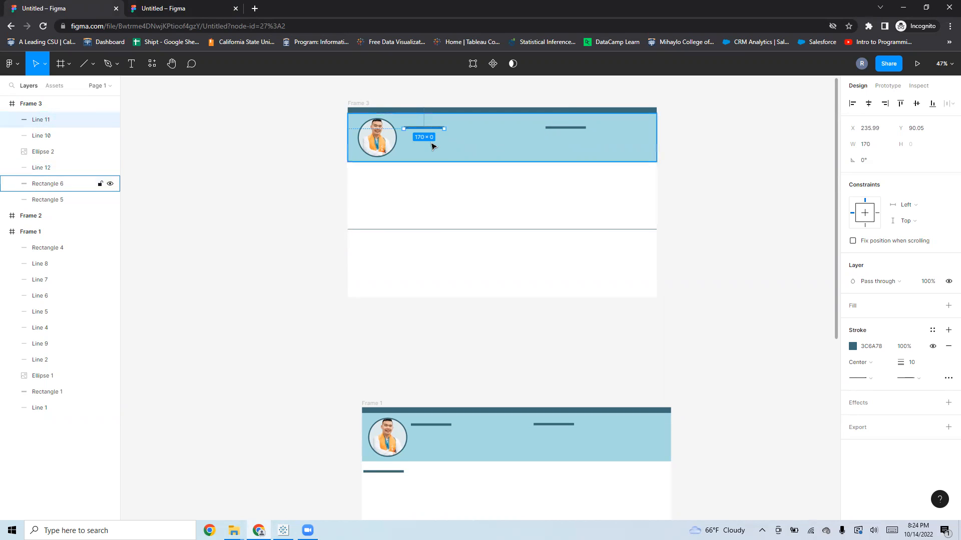
{"action": "key", "text": "ctrl+v"}
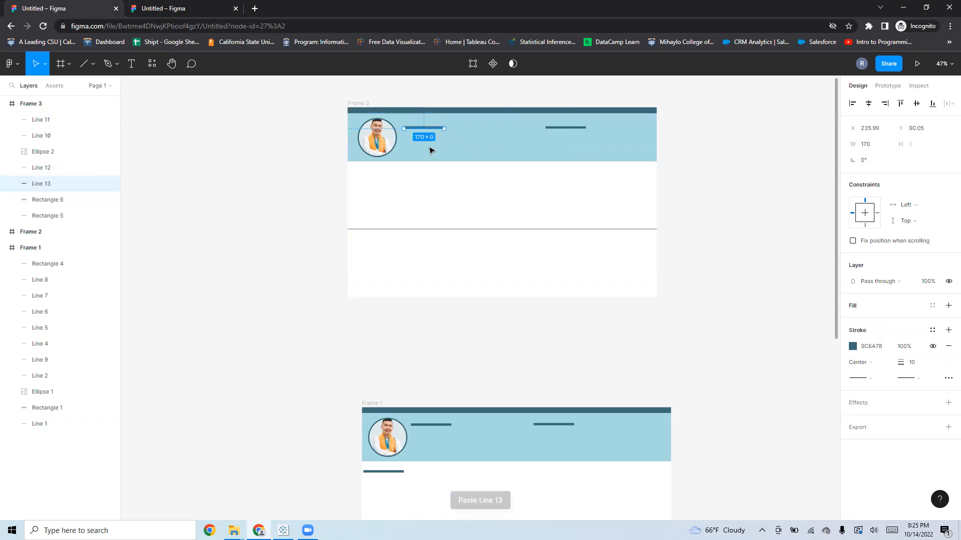
{"action": "left_click_drag", "start_coordinate": [425, 140], "coordinate": [384, 175]}
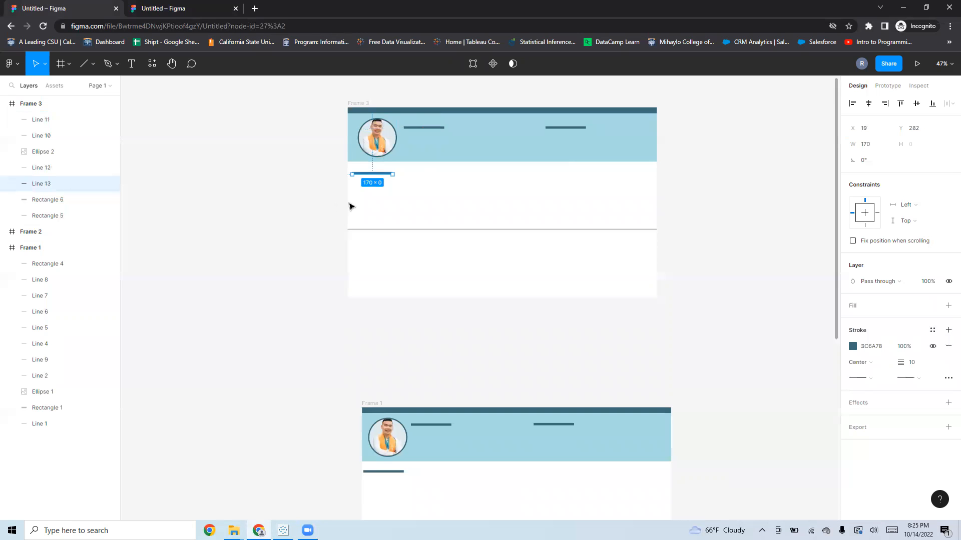
Step: Duplicate the short line below the header and place the copy just under Frame 3's divider, aligned with the original's left end
{"action": "left_click", "coordinate": [381, 253]}
{"action": "key", "text": "ctrl+v"}
{"action": "scroll", "coordinate": [381, 255], "scroll_direction": "down", "scroll_amount": 1}
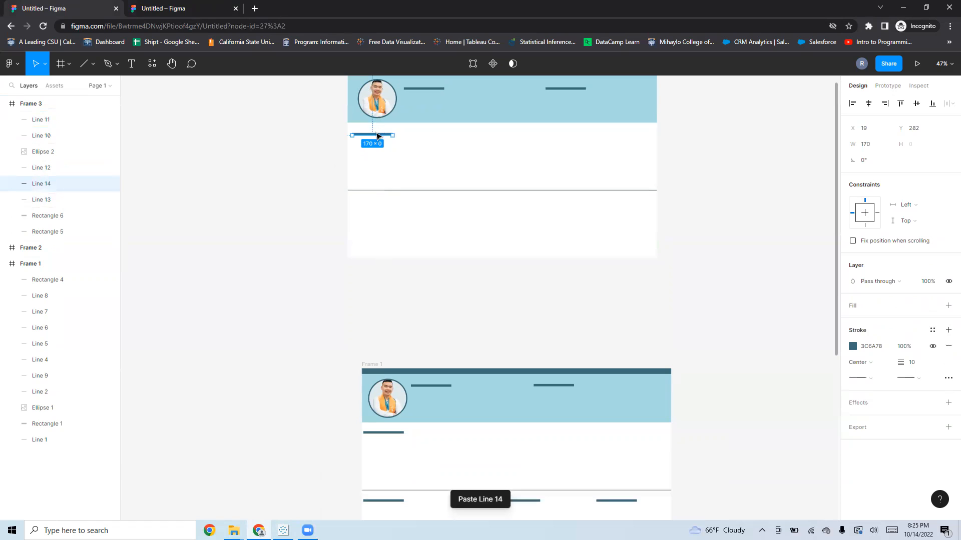
{"action": "left_click_drag", "start_coordinate": [374, 137], "coordinate": [388, 207]}
{"action": "left_click", "coordinate": [425, 205]}
{"action": "left_click", "coordinate": [434, 210]}
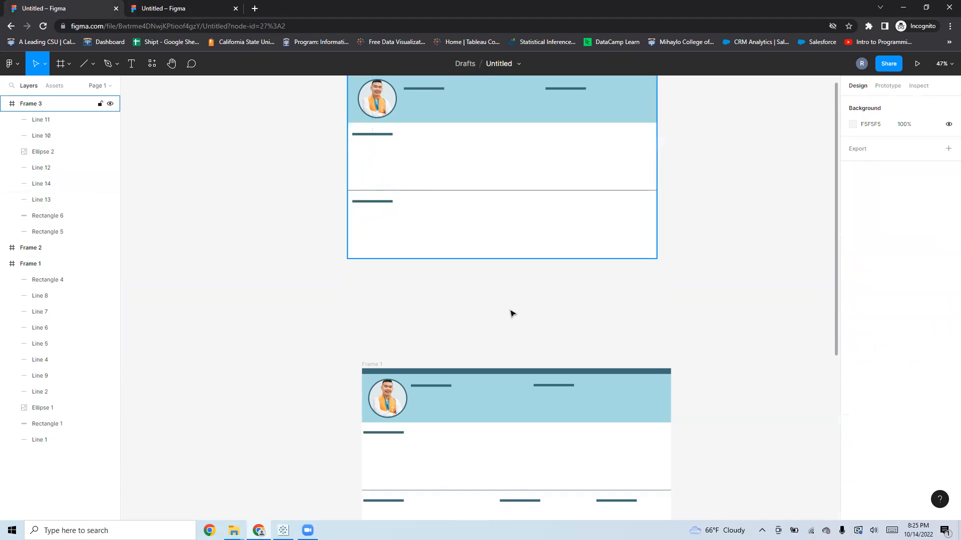
Step: Duplicate the short line under the divider to about X 592, Y 565, and check its placement against the Tableau dashboard
{"action": "key", "text": "ctrl+v"}
{"action": "left_click_drag", "start_coordinate": [380, 203], "coordinate": [518, 204]}
{"action": "key", "text": "alt+Tab"}
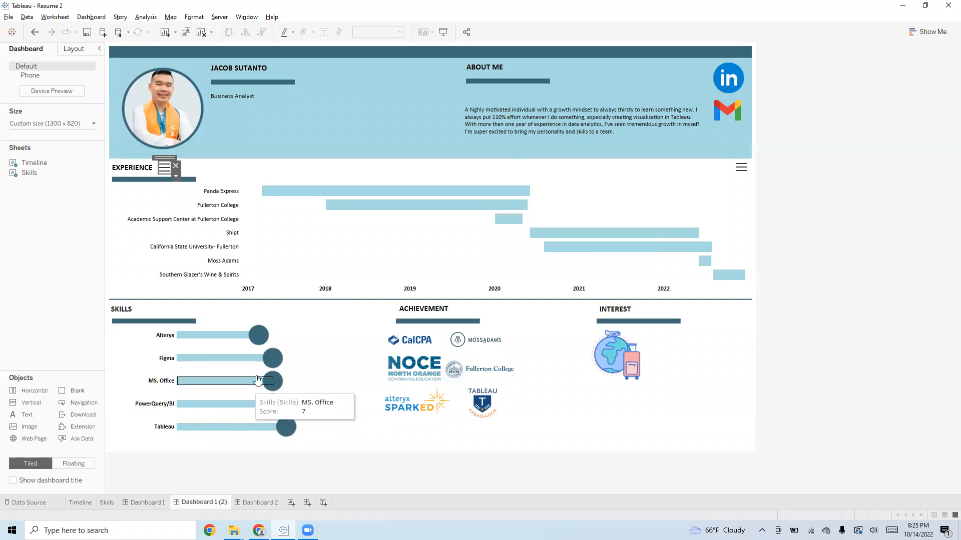
{"action": "key", "text": "alt+Tab"}
Step: Add a third short line under Frame 3's divider, level with the other two, at about X 963, Y 565
{"action": "left_click", "coordinate": [574, 212]}
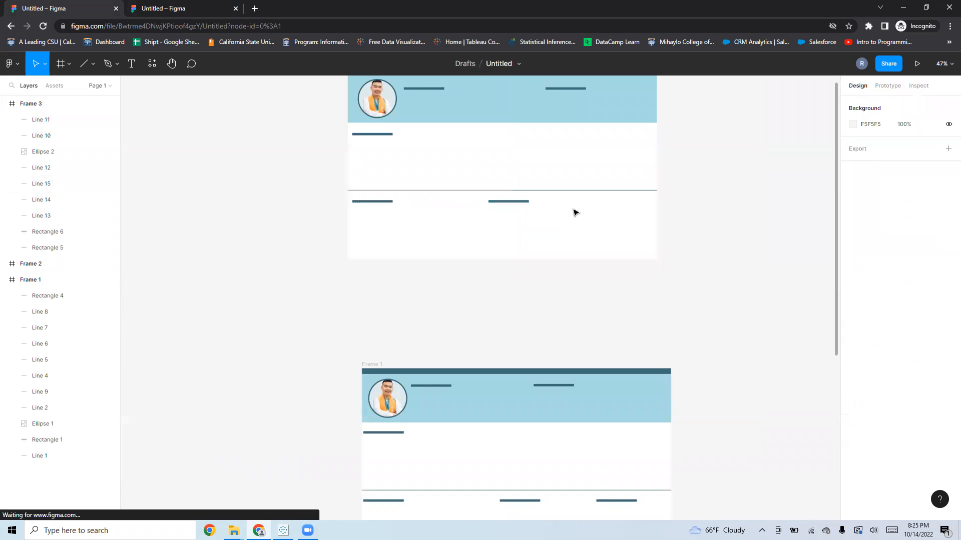
{"action": "key", "text": "ctrl+v"}
{"action": "left_click_drag", "start_coordinate": [518, 205], "coordinate": [606, 207]}
{"action": "left_click", "coordinate": [550, 250]}
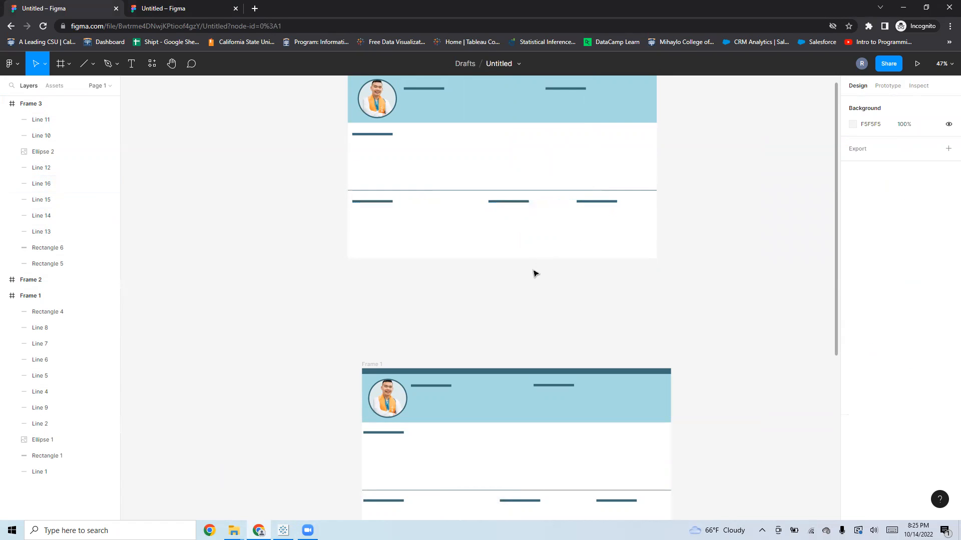
{"action": "scroll", "coordinate": [535, 274], "scroll_direction": "up", "scroll_amount": 2}
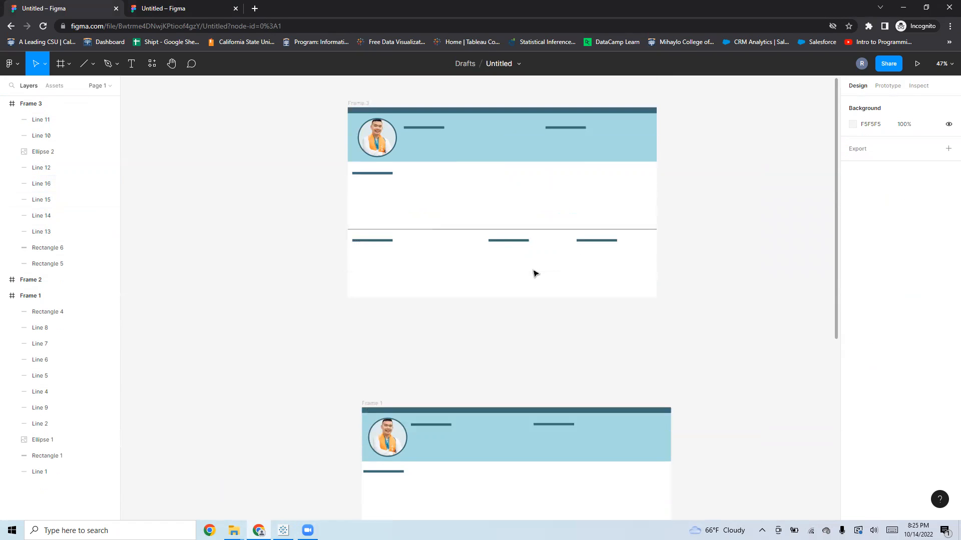
{"action": "scroll", "coordinate": [536, 274], "scroll_direction": "down", "scroll_amount": 1}
Step: Compare the positions of Frame 3's two right-hand lower lines with the Achievement and Interest headings in the Tableau dashboard
{"action": "key", "text": "alt+Tab"}
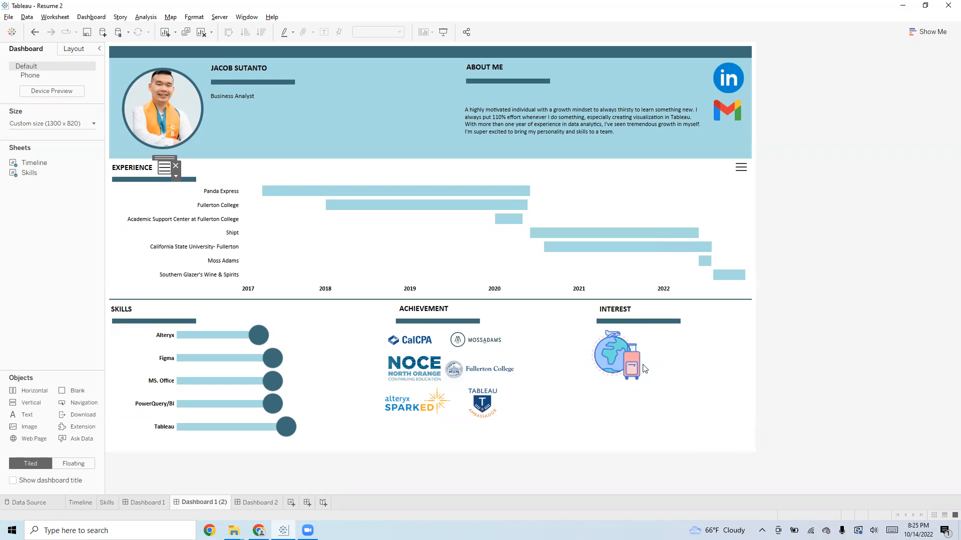
{"action": "key", "text": "alt+Tab"}
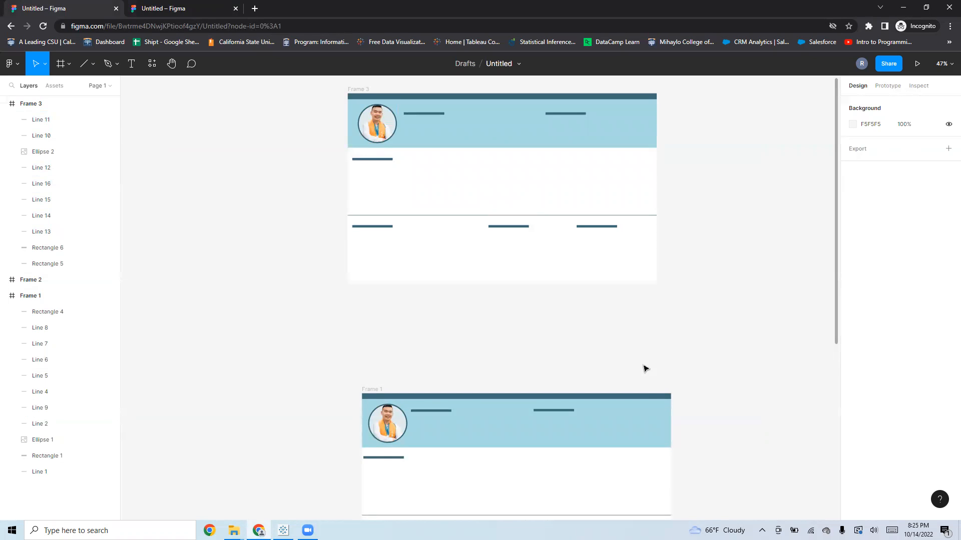
{"action": "key", "text": "alt+Tab"}
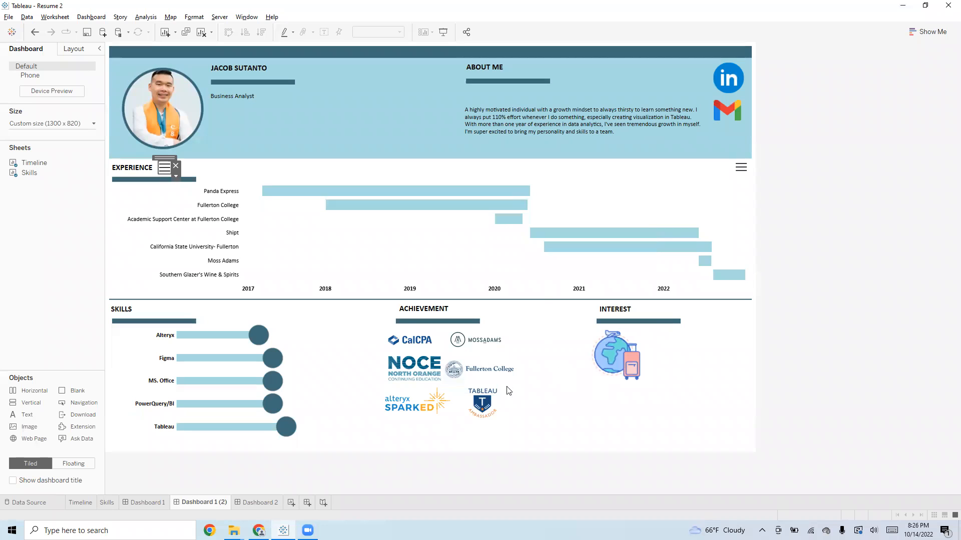
{"action": "left_click", "coordinate": [609, 352]}
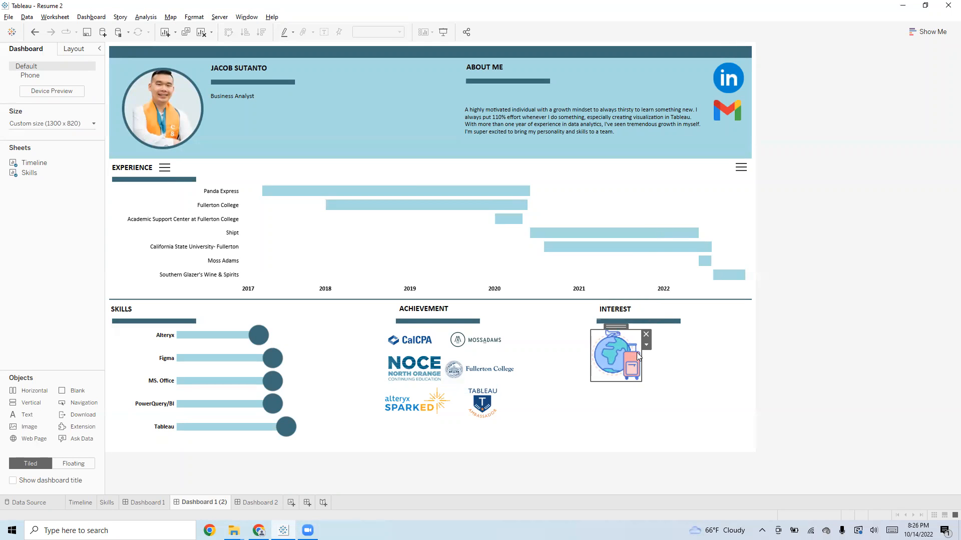
{"action": "left_click", "coordinate": [679, 369]}
{"action": "key", "text": "alt+Tab"}
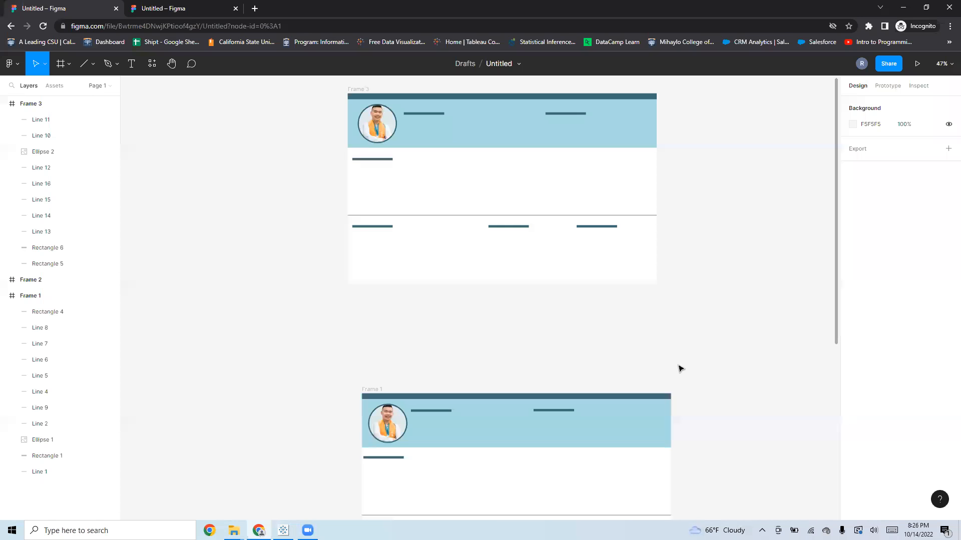
{"action": "left_click", "coordinate": [614, 231]}
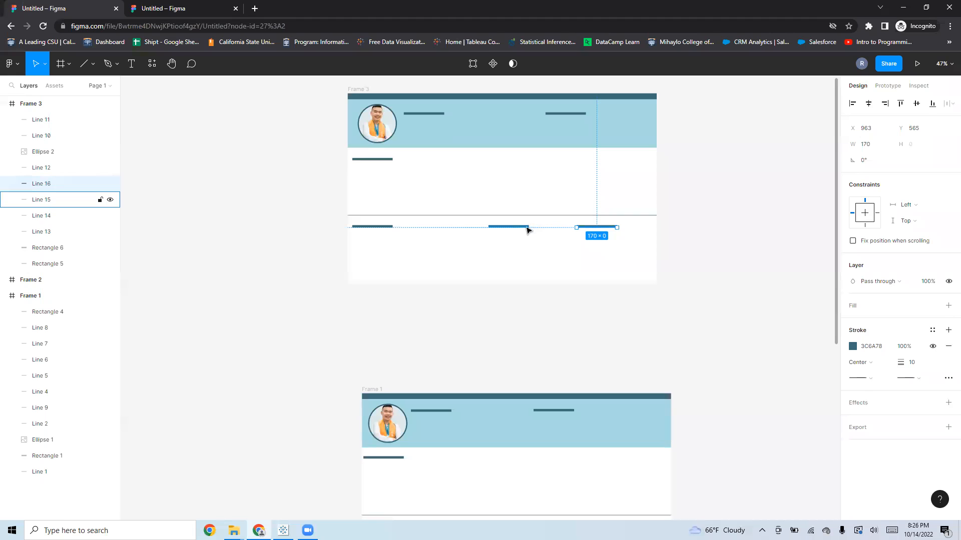
{"action": "left_click", "coordinate": [533, 273]}
{"action": "key", "text": "alt+Tab"}
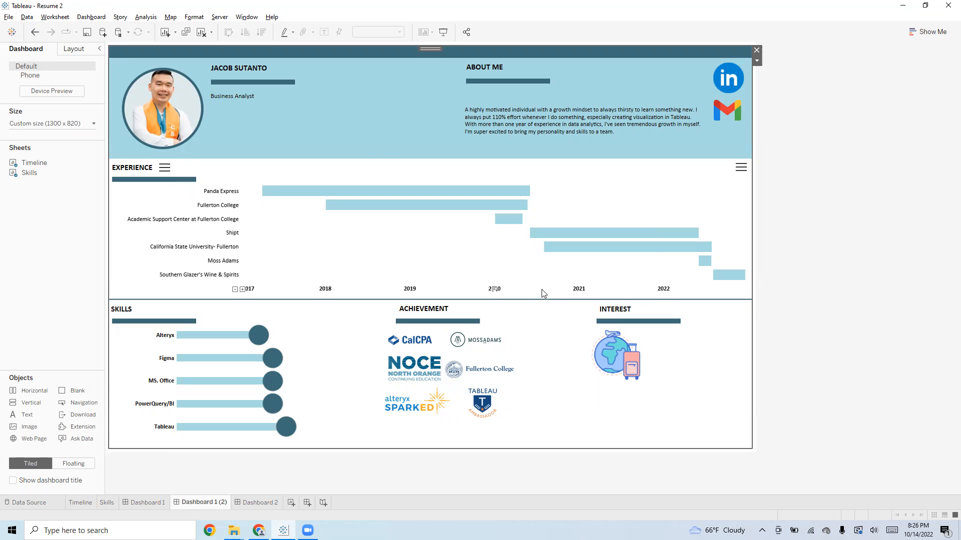
{"action": "key", "text": "alt+Tab"}
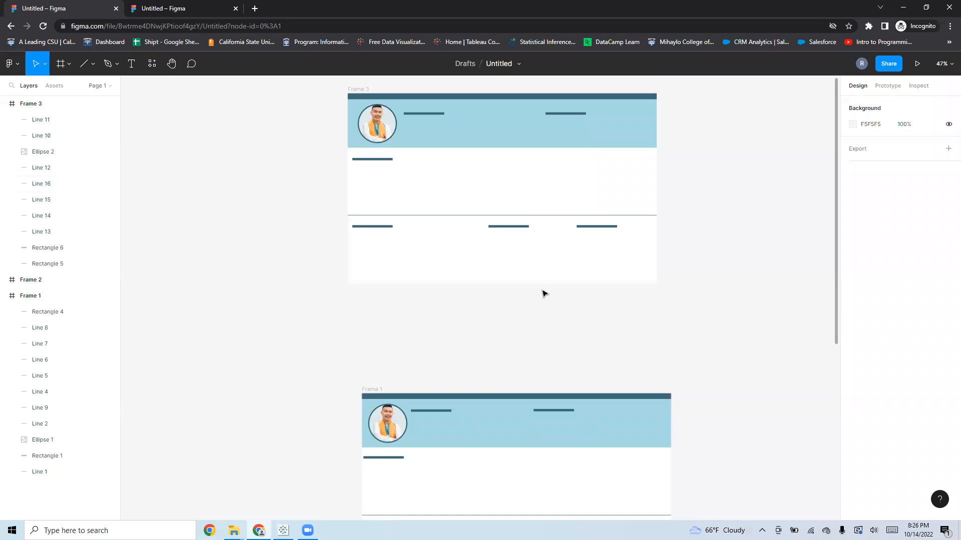
{"action": "left_click", "coordinate": [508, 227]}
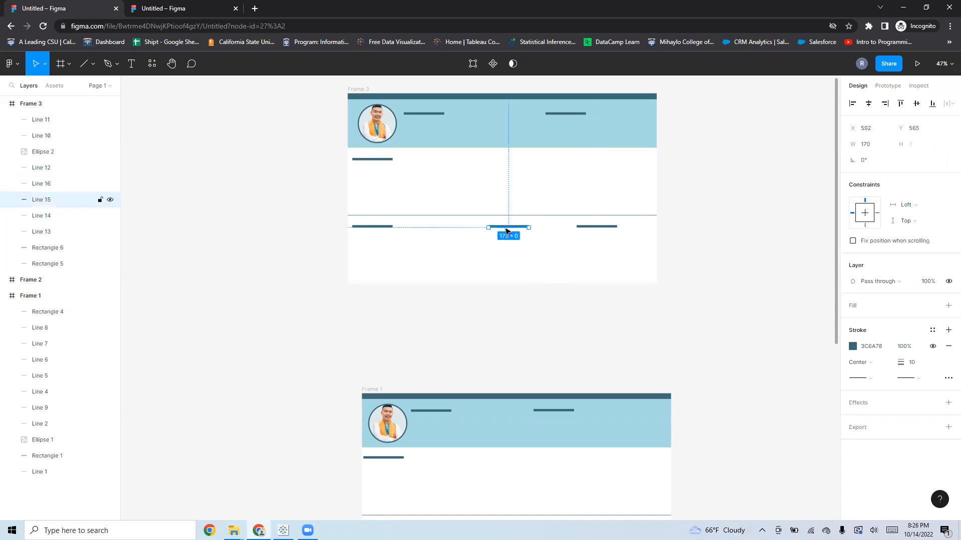
{"action": "left_click", "coordinate": [686, 283]}
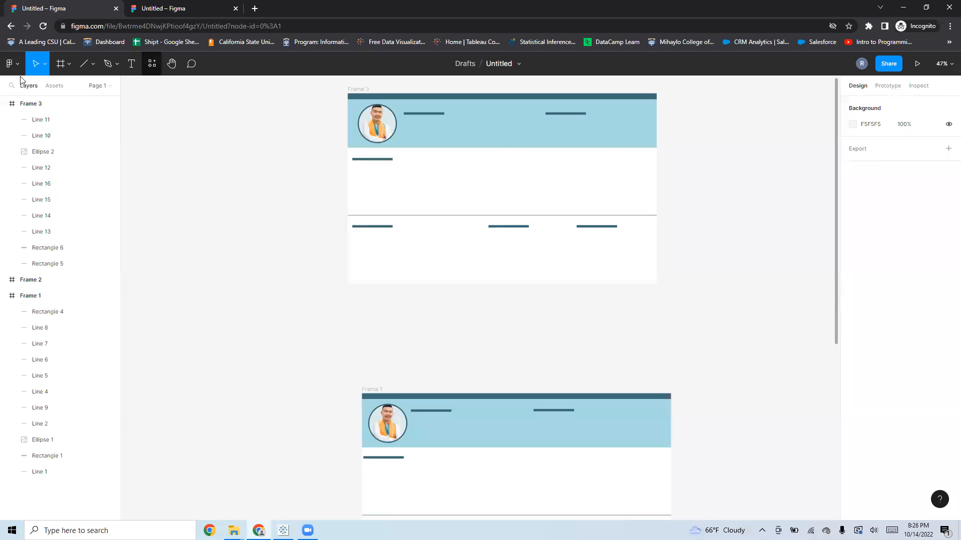
Step: Export Frame 3 as a 1x PNG
{"action": "left_click", "coordinate": [33, 104]}
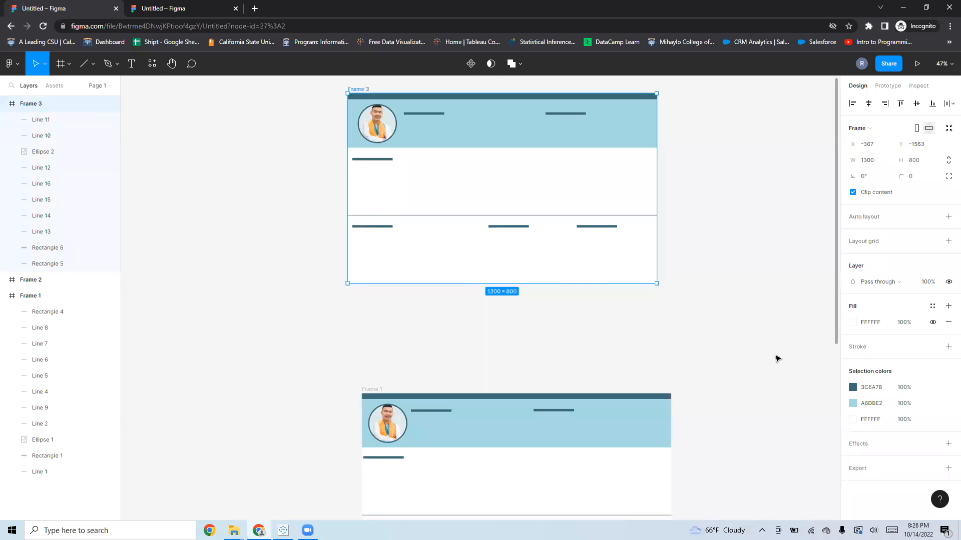
{"action": "left_click", "coordinate": [868, 473]}
{"action": "scroll", "coordinate": [869, 475], "scroll_direction": "down", "scroll_amount": 2}
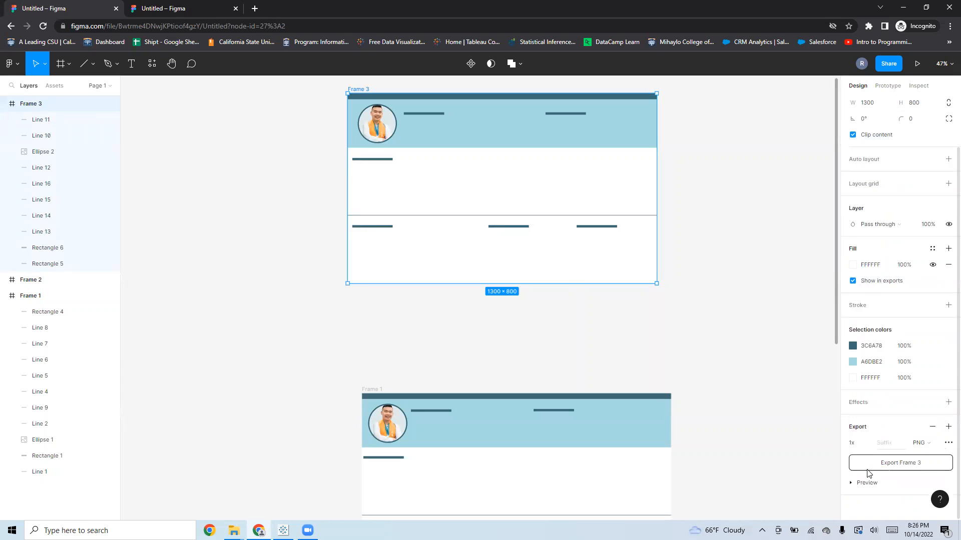
{"action": "left_click", "coordinate": [917, 465]}
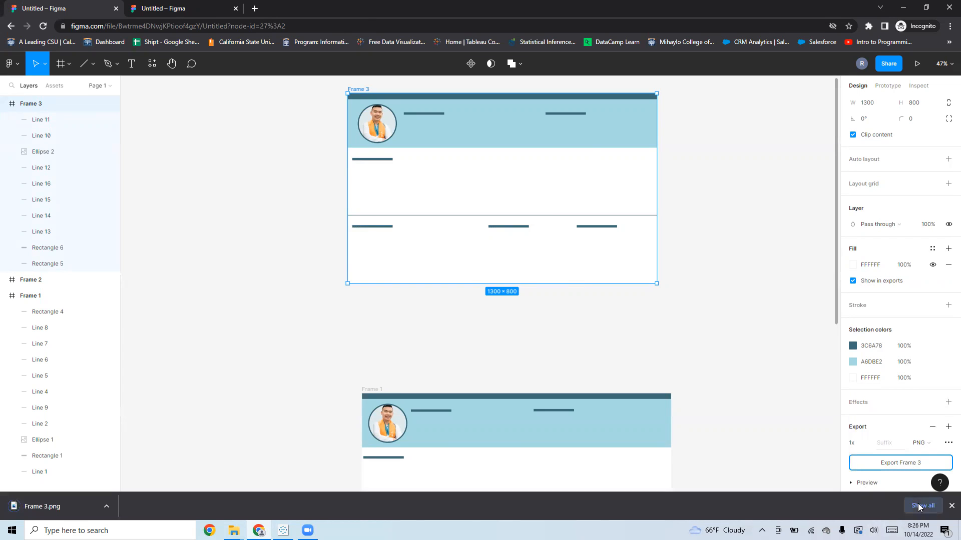
Step: Locate the exported Frame 3 PNG in the Downloads folder and copy the file
{"action": "left_click", "coordinate": [923, 505]}
{"action": "left_click", "coordinate": [399, 168]}
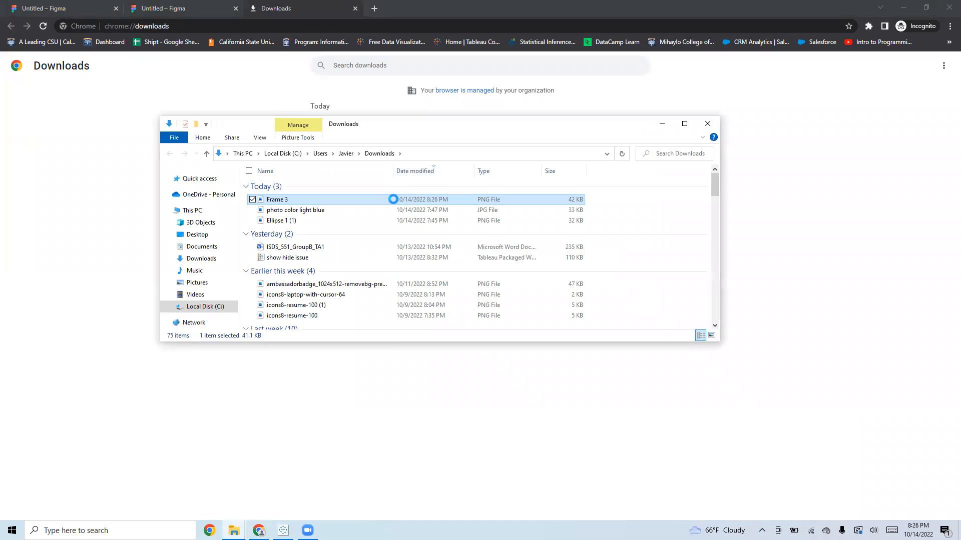
{"action": "right_click", "coordinate": [395, 198]}
{"action": "left_click", "coordinate": [281, 466]}
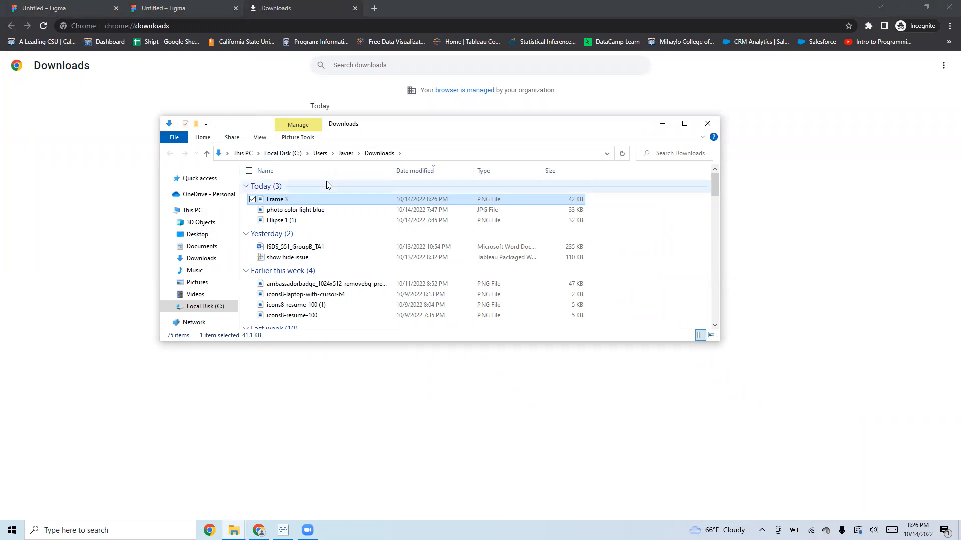
{"action": "right_click", "coordinate": [299, 197]}
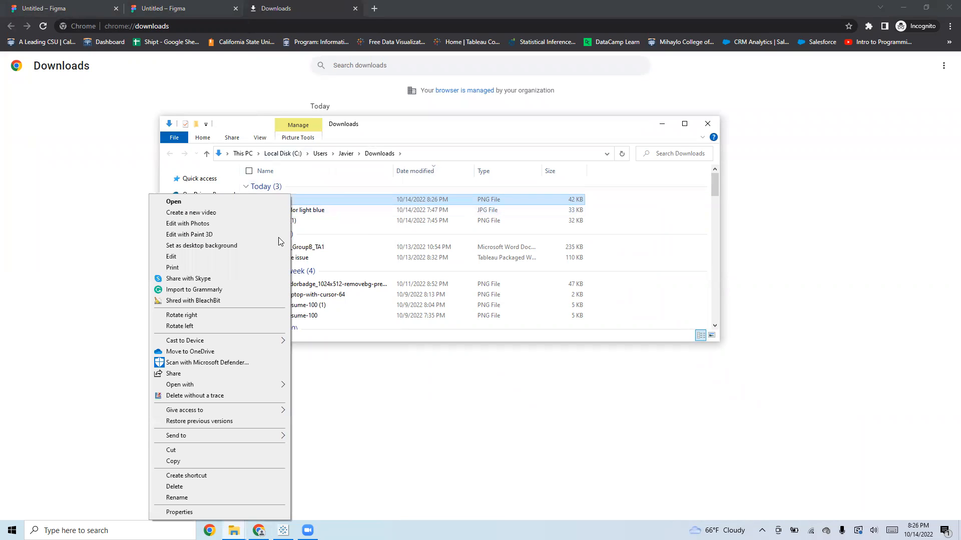
{"action": "left_click", "coordinate": [189, 463]}
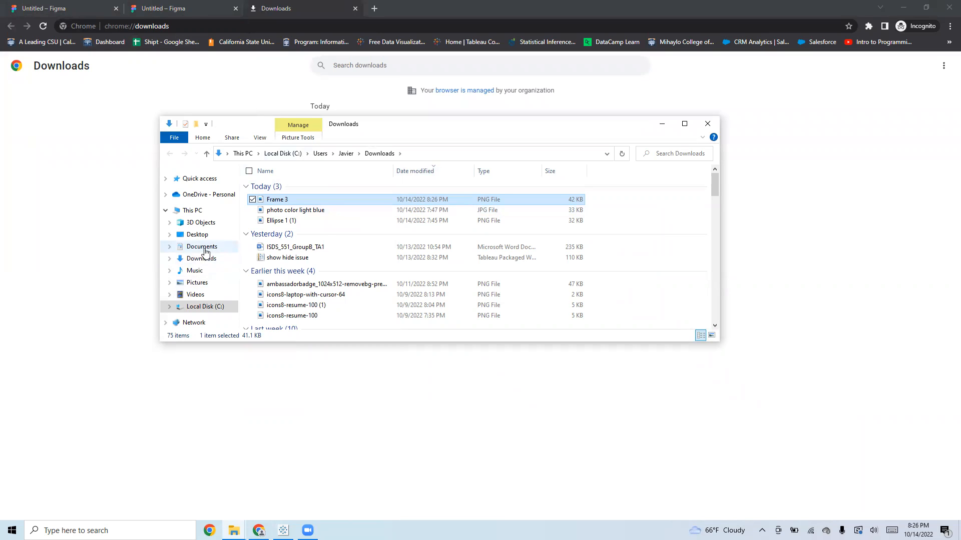
Step: Go to the Shapes folder inside My Tableau Repository in Documents
{"action": "left_click", "coordinate": [208, 247]}
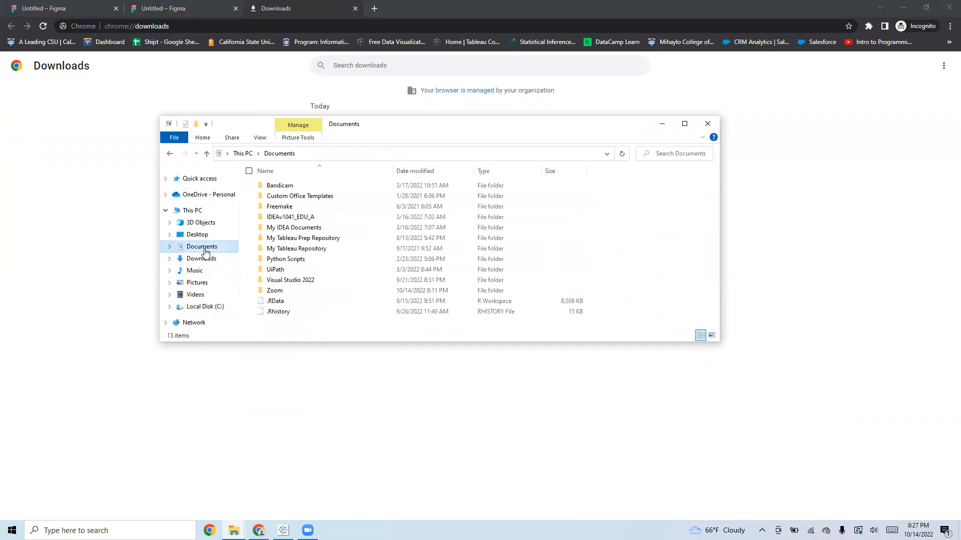
{"action": "double_click", "coordinate": [364, 249]}
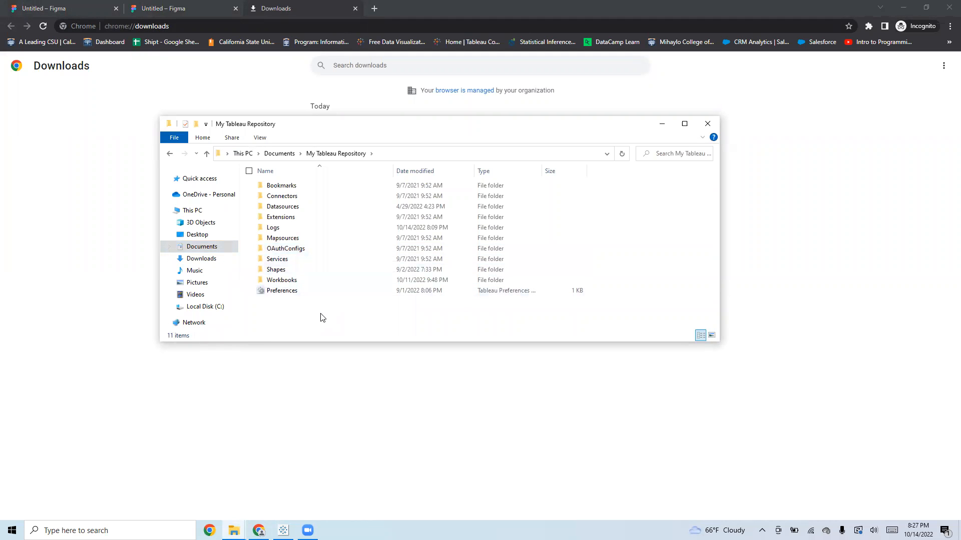
{"action": "double_click", "coordinate": [317, 270]}
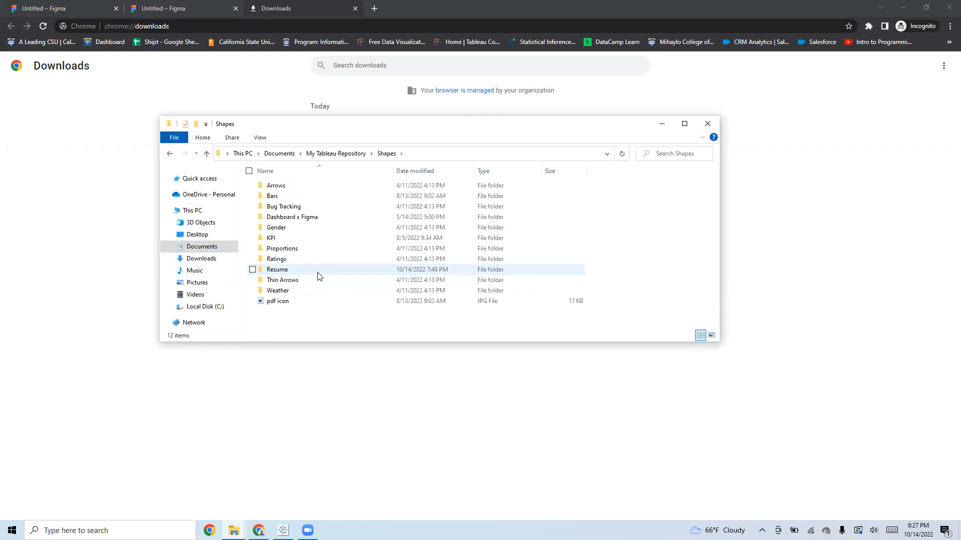
Step: Create a trial folder in Shapes, replace its draft name Resume with g, and delete the folder
{"action": "right_click", "coordinate": [303, 323]}
{"action": "mouse_move", "coordinate": [240, 454]}
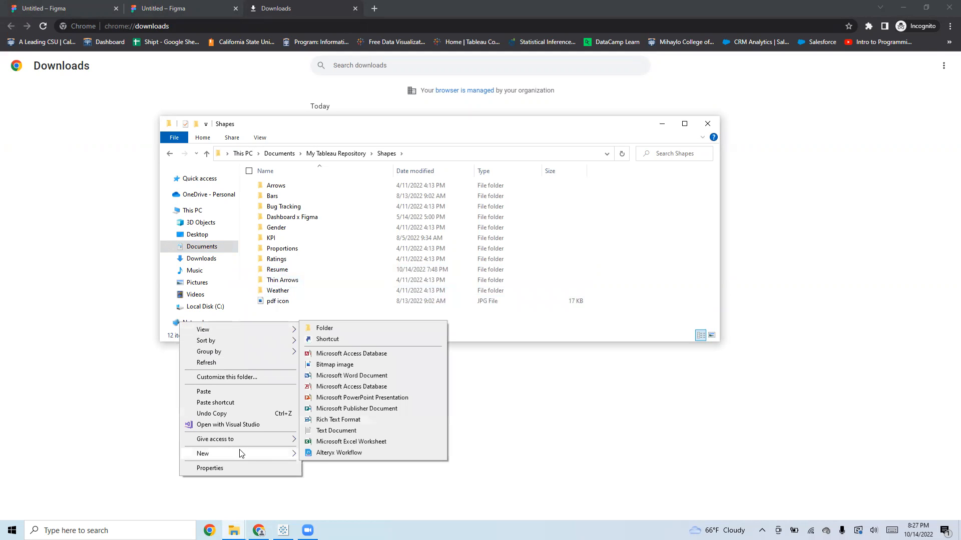
{"action": "left_click", "coordinate": [335, 330]}
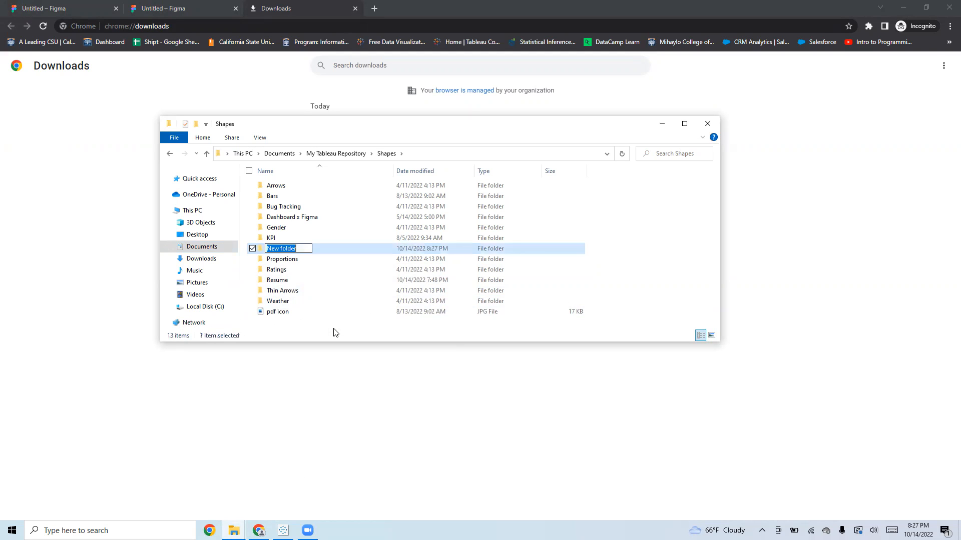
{"action": "type", "text": "Reus"}
{"action": "key", "text": "BackSpace"}
{"action": "key", "text": "BackSpace"}
{"action": "type", "text": "sume"}
{"action": "key", "text": "BackSpace"}
{"action": "key", "text": "BackSpace"}
{"action": "key", "text": "BackSpace"}
{"action": "key", "text": "BackSpace"}
{"action": "key", "text": "BackSpace"}
{"action": "key", "text": "BackSpace"}
{"action": "type", "text": "g"}
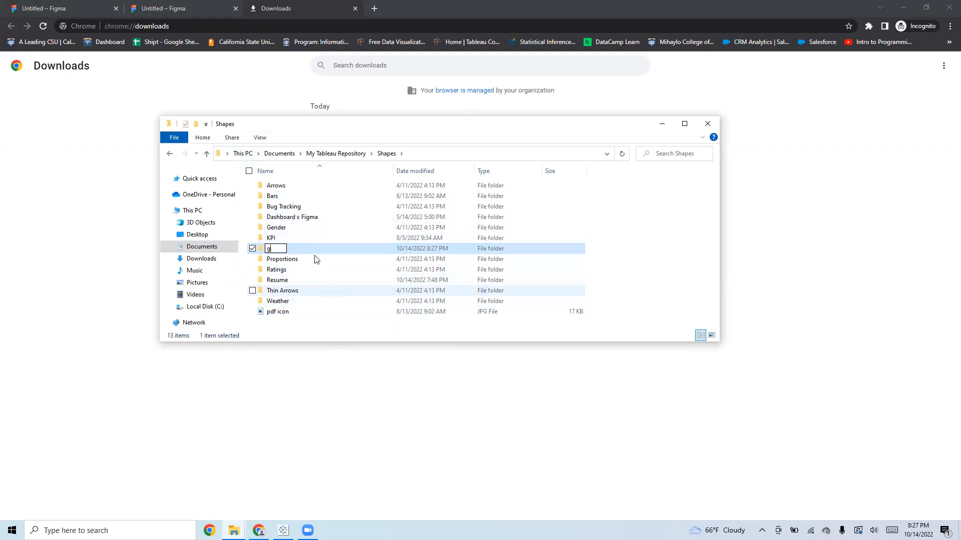
{"action": "key", "text": "Return"}
{"action": "key", "text": "Delete"}
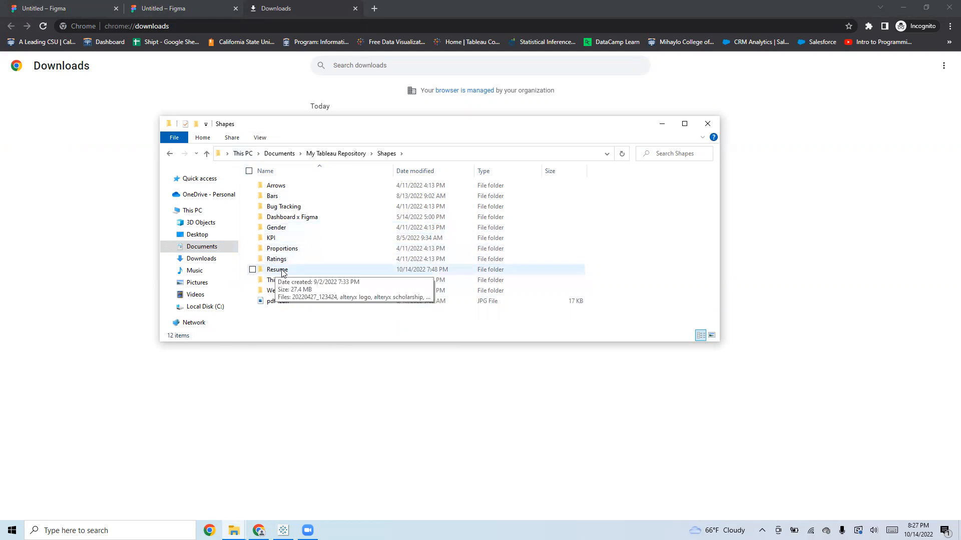
Step: Paste the copied Frame 3 image into the Resume folder within Shapes and minimize the file window
{"action": "double_click", "coordinate": [282, 270]}
{"action": "scroll", "coordinate": [365, 276], "scroll_direction": "down", "scroll_amount": 5}
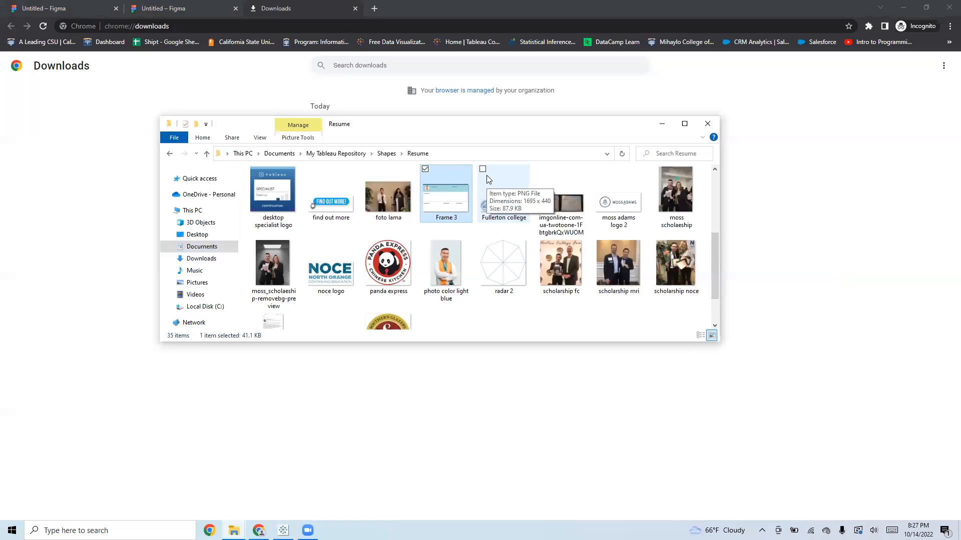
{"action": "left_click", "coordinate": [662, 123]}
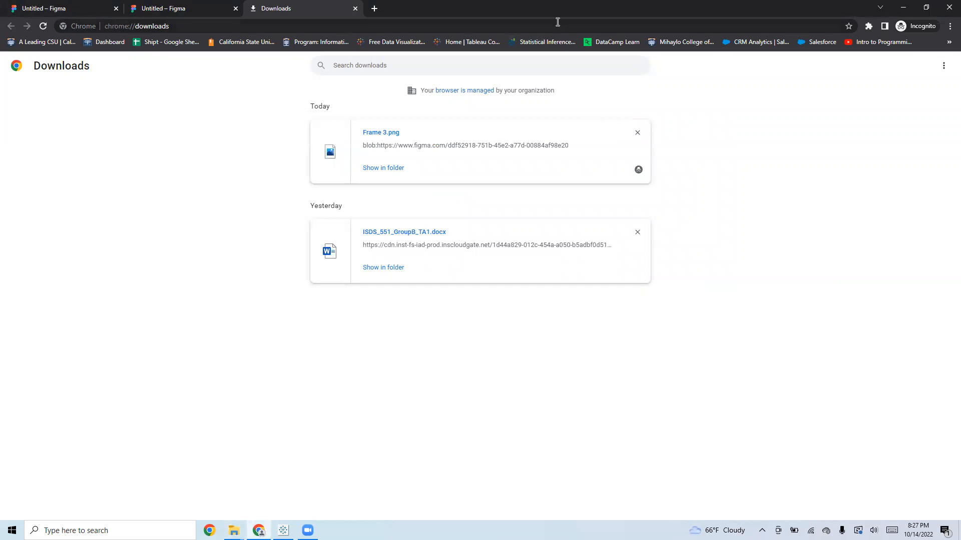